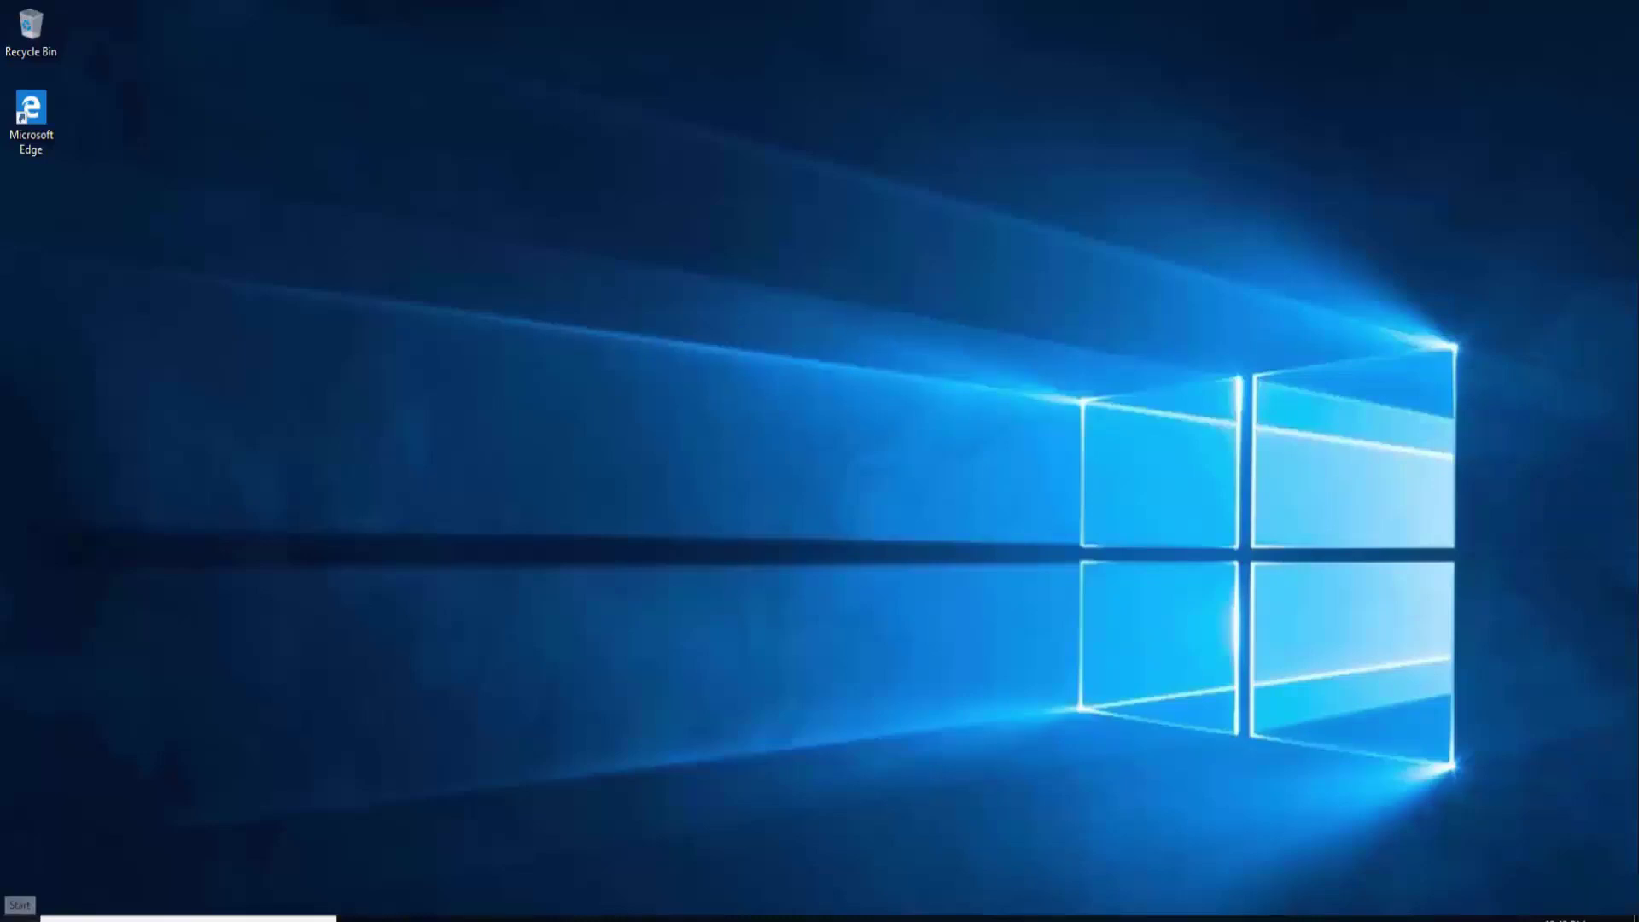
Launch the On-Screen Keyboard from the Windows Ease of Access folder in the Start menu.
left_click(20, 907)
scroll(131, 652, "down", 2)
scroll(131, 652, "down", 6)
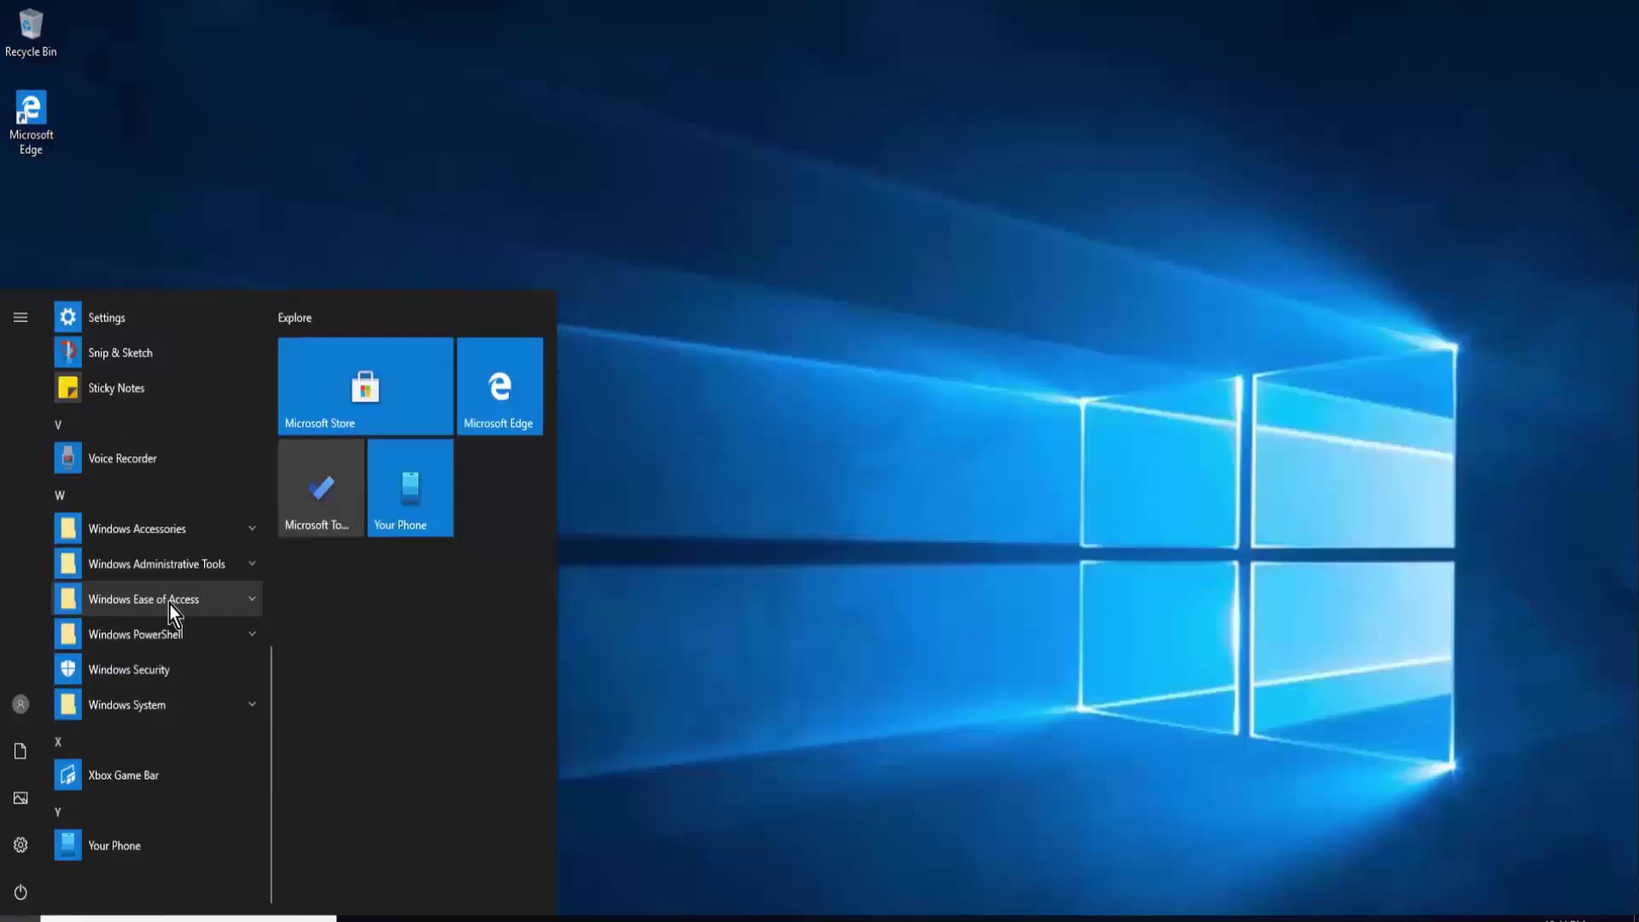
left_click(169, 604)
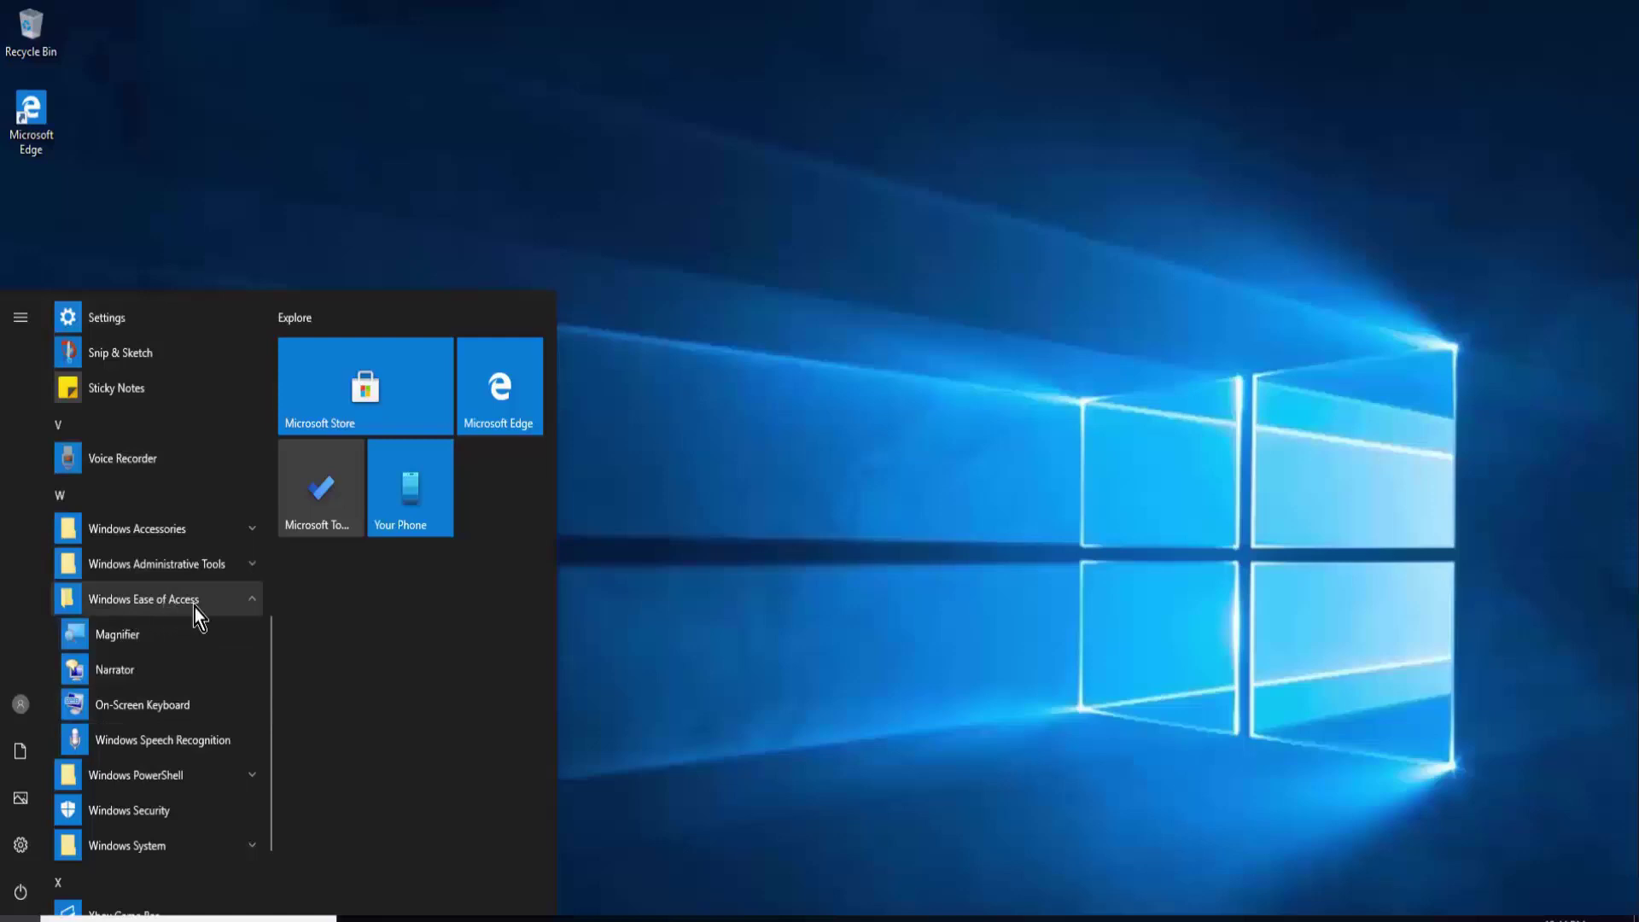
left_click(182, 717)
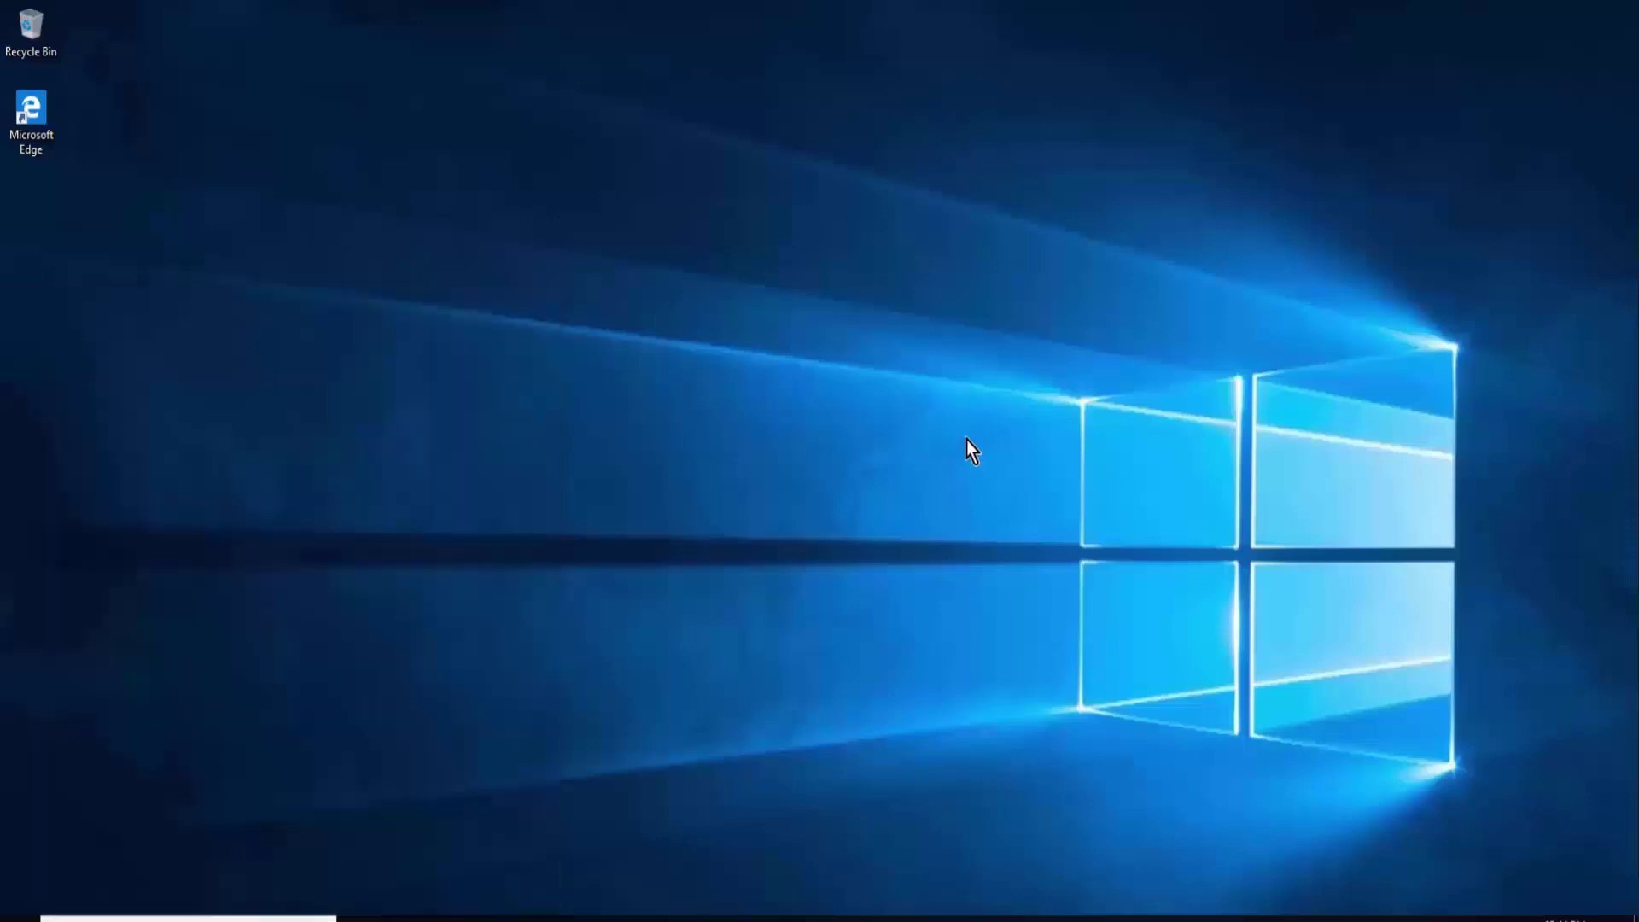
Move the On-Screen Keyboard to the bottom of the screen and make it slightly shorter.
left_click_drag(771, 346, 917, 748)
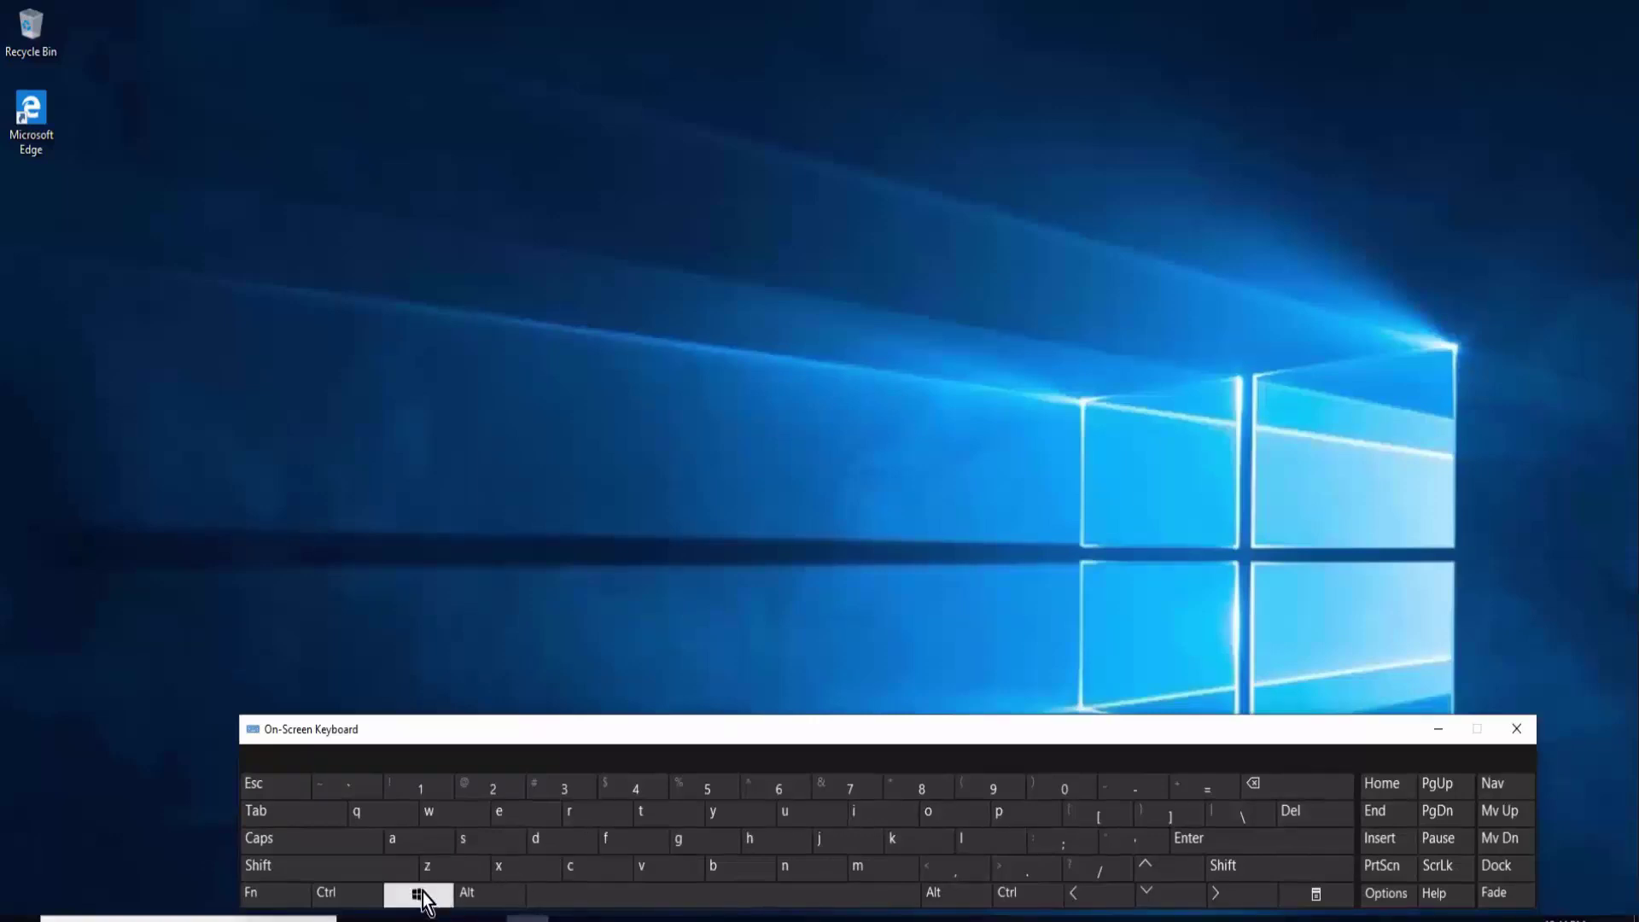
left_click_drag(539, 729, 596, 719)
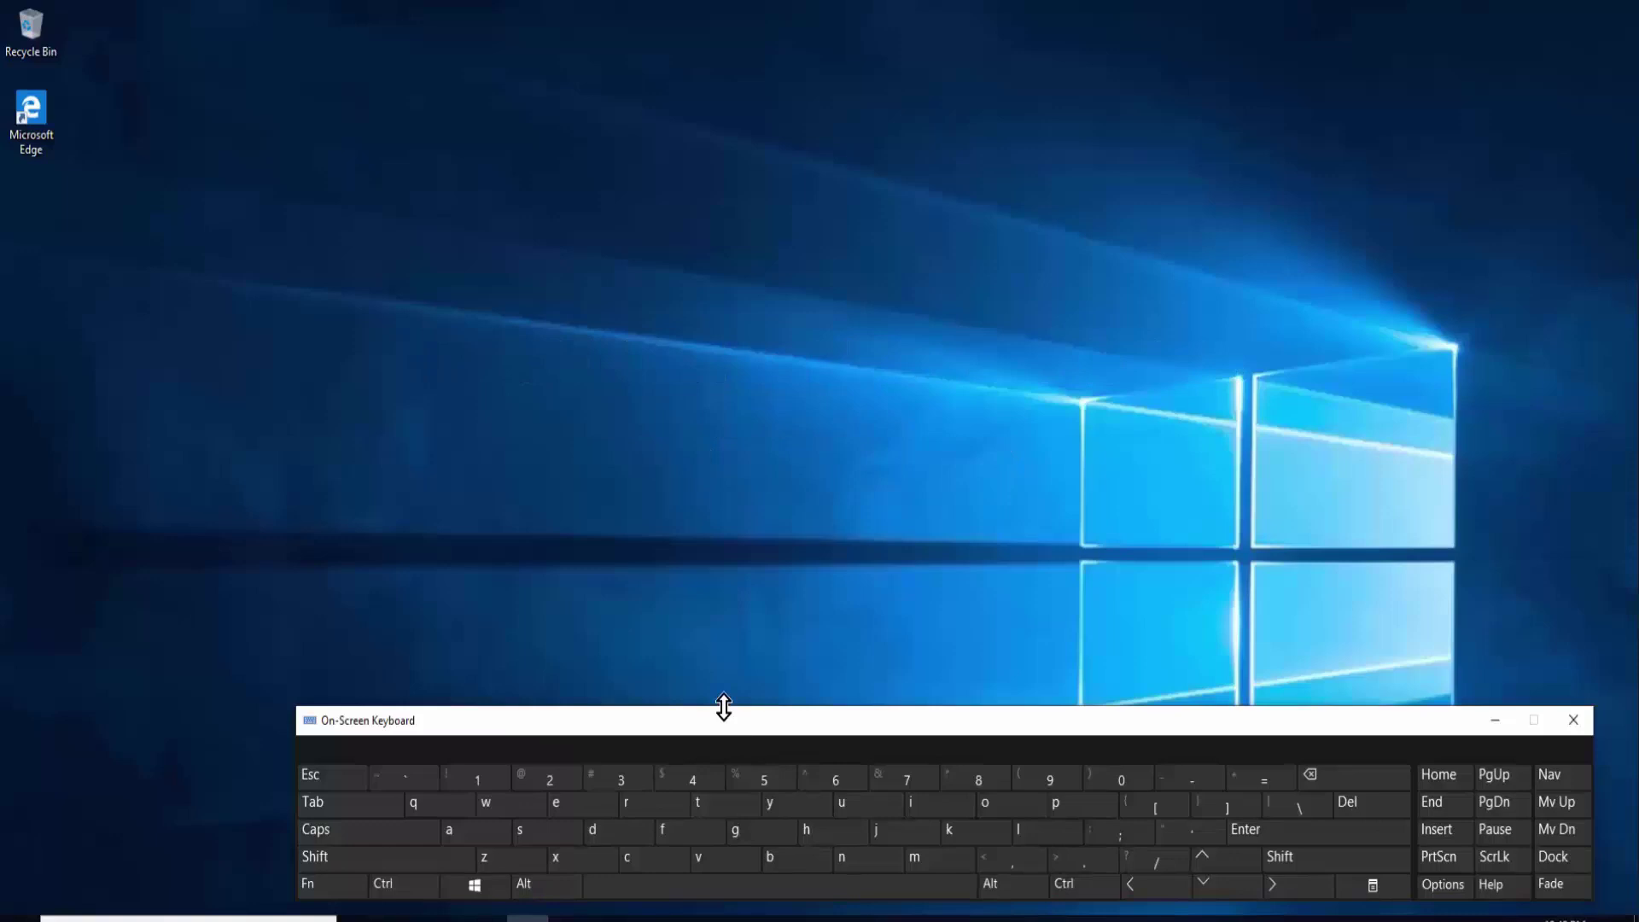
left_click(461, 889)
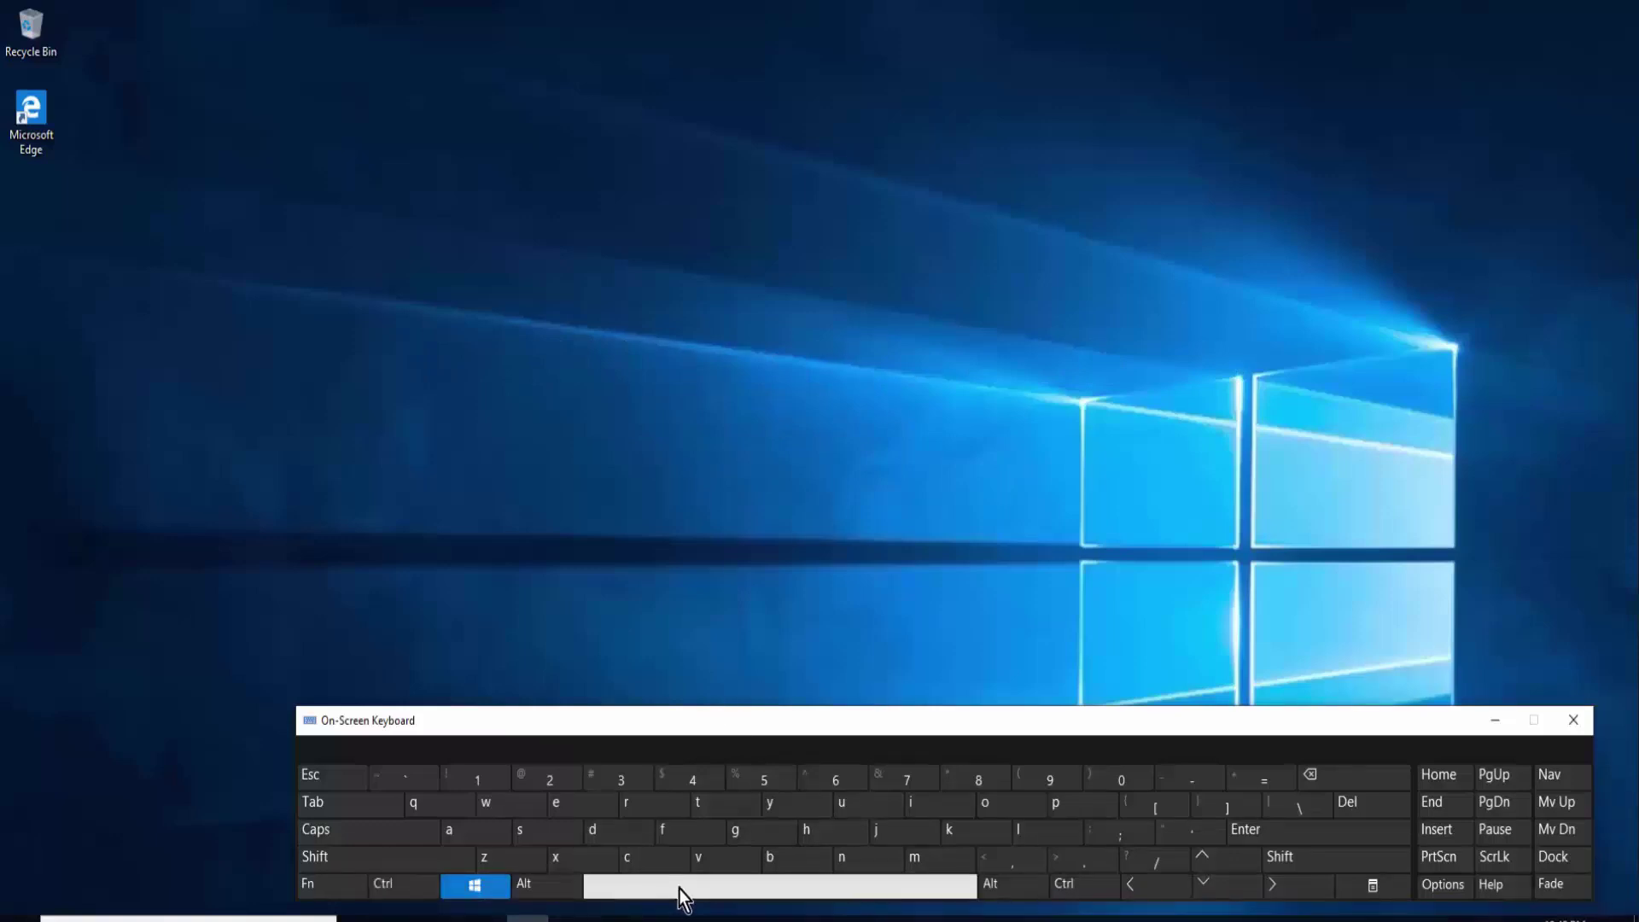
left_click(678, 889)
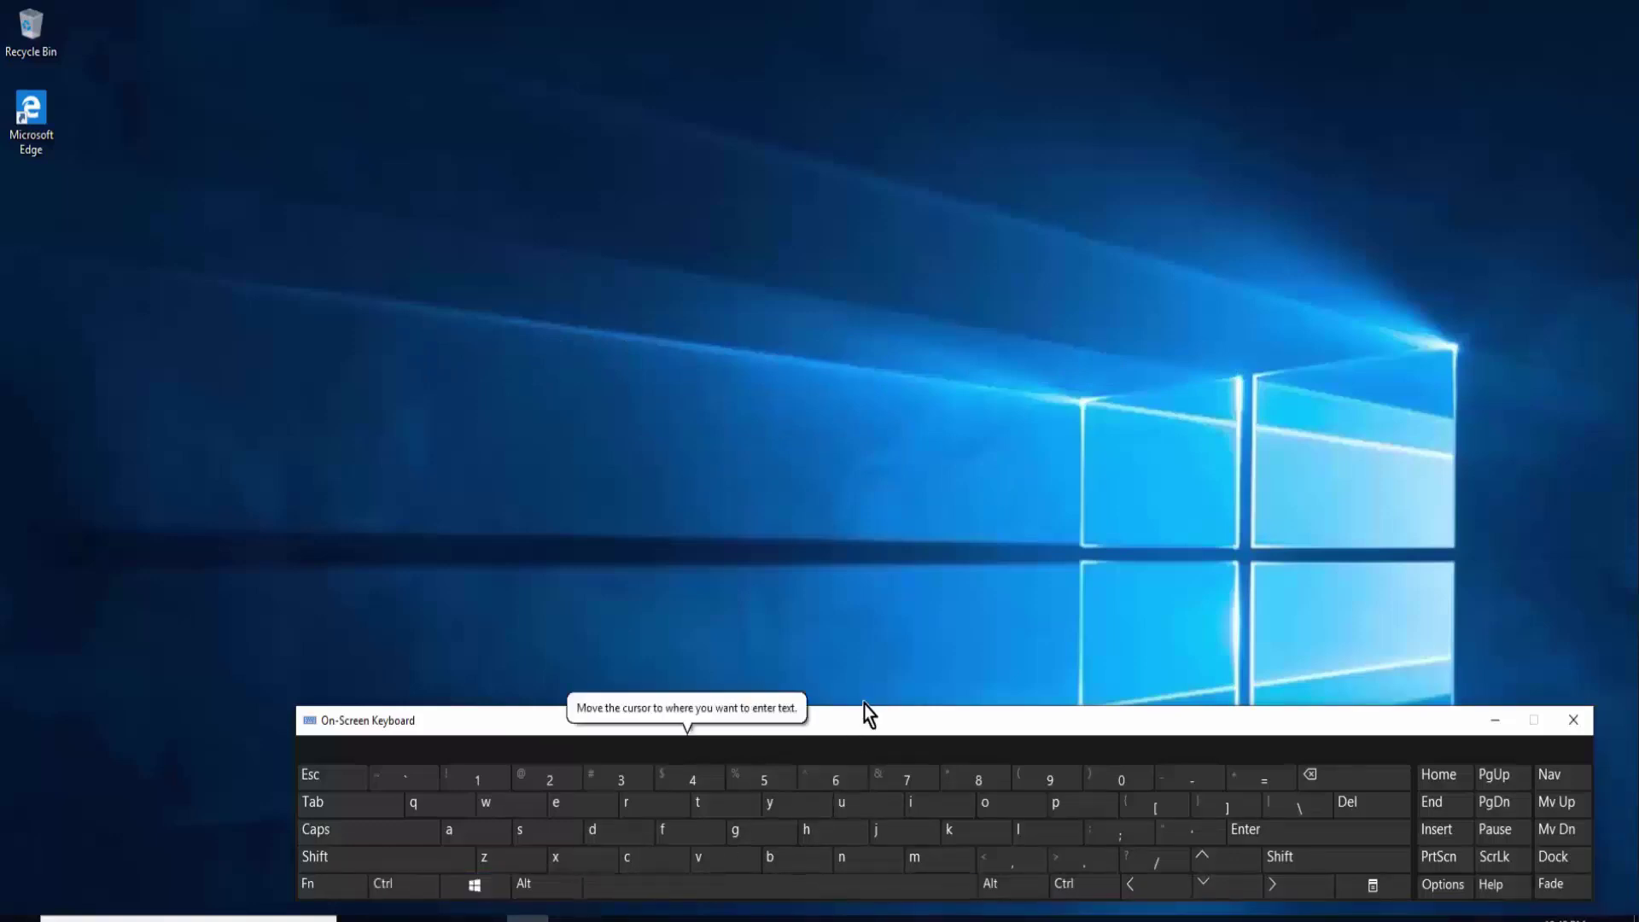
left_click_drag(881, 711, 881, 722)
left_click(475, 885)
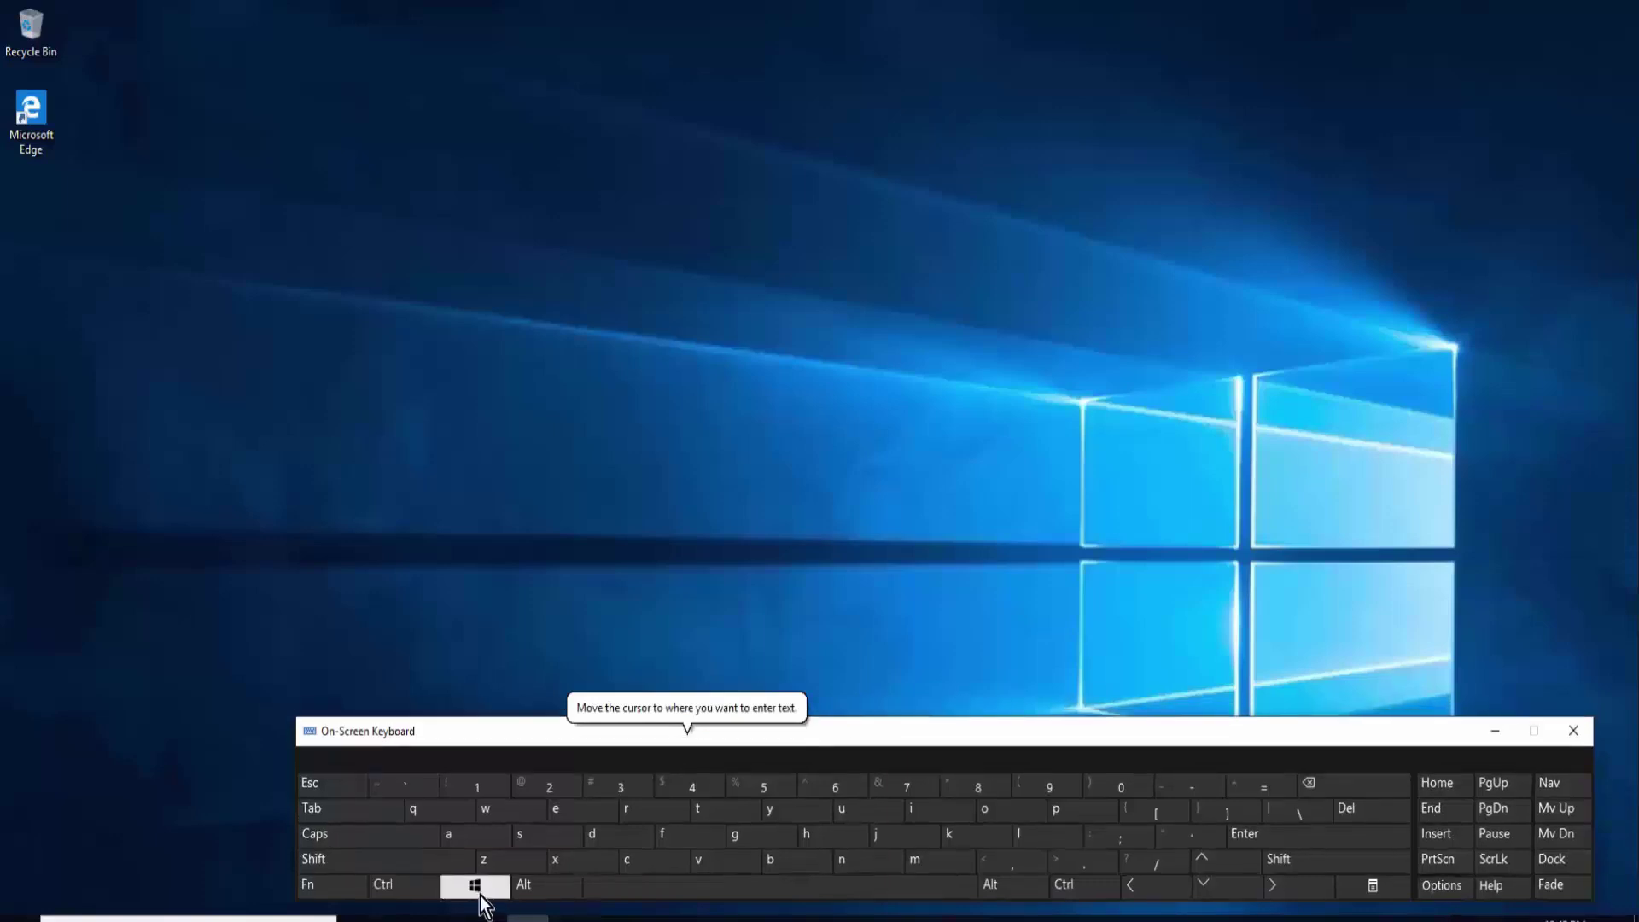
left_click(474, 885)
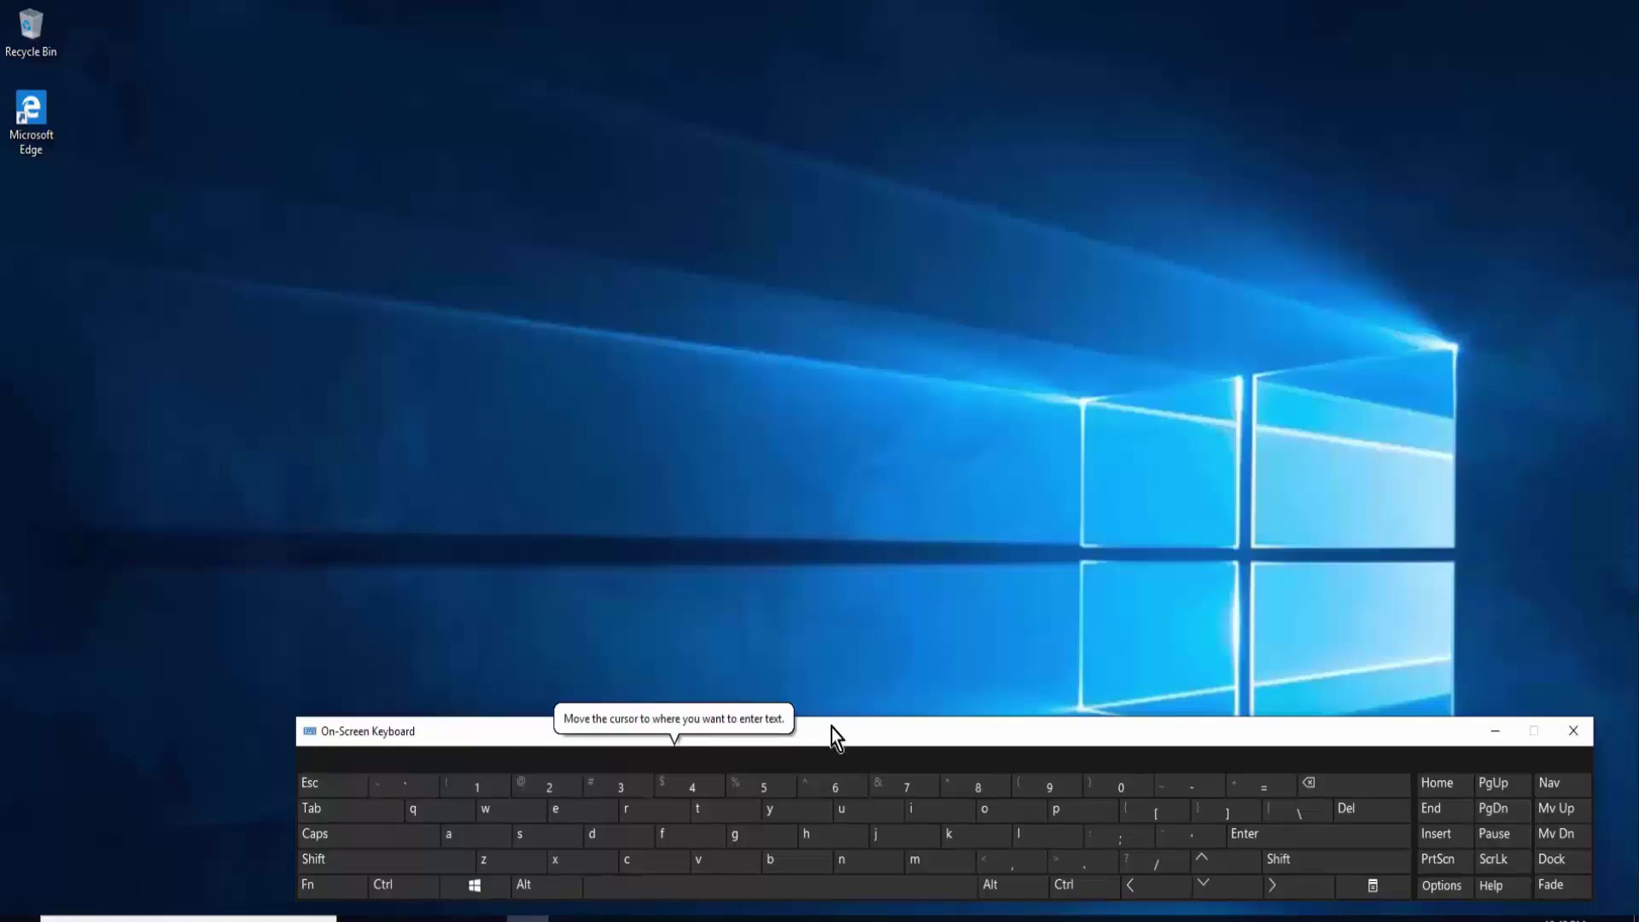
left_click(931, 546)
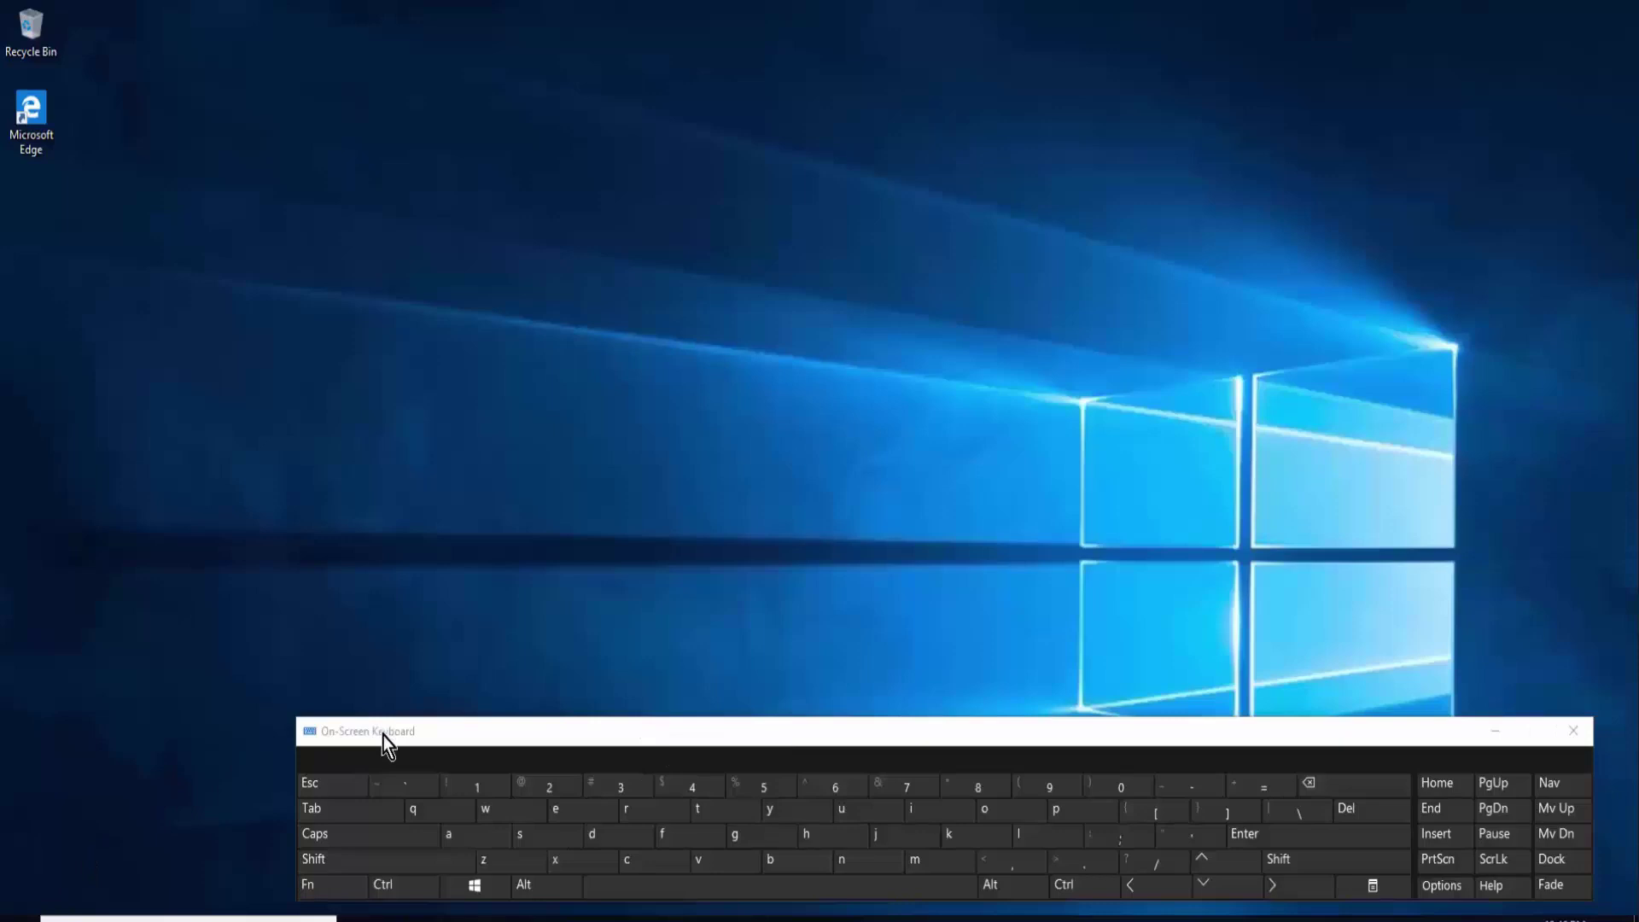
left_click(18, 906)
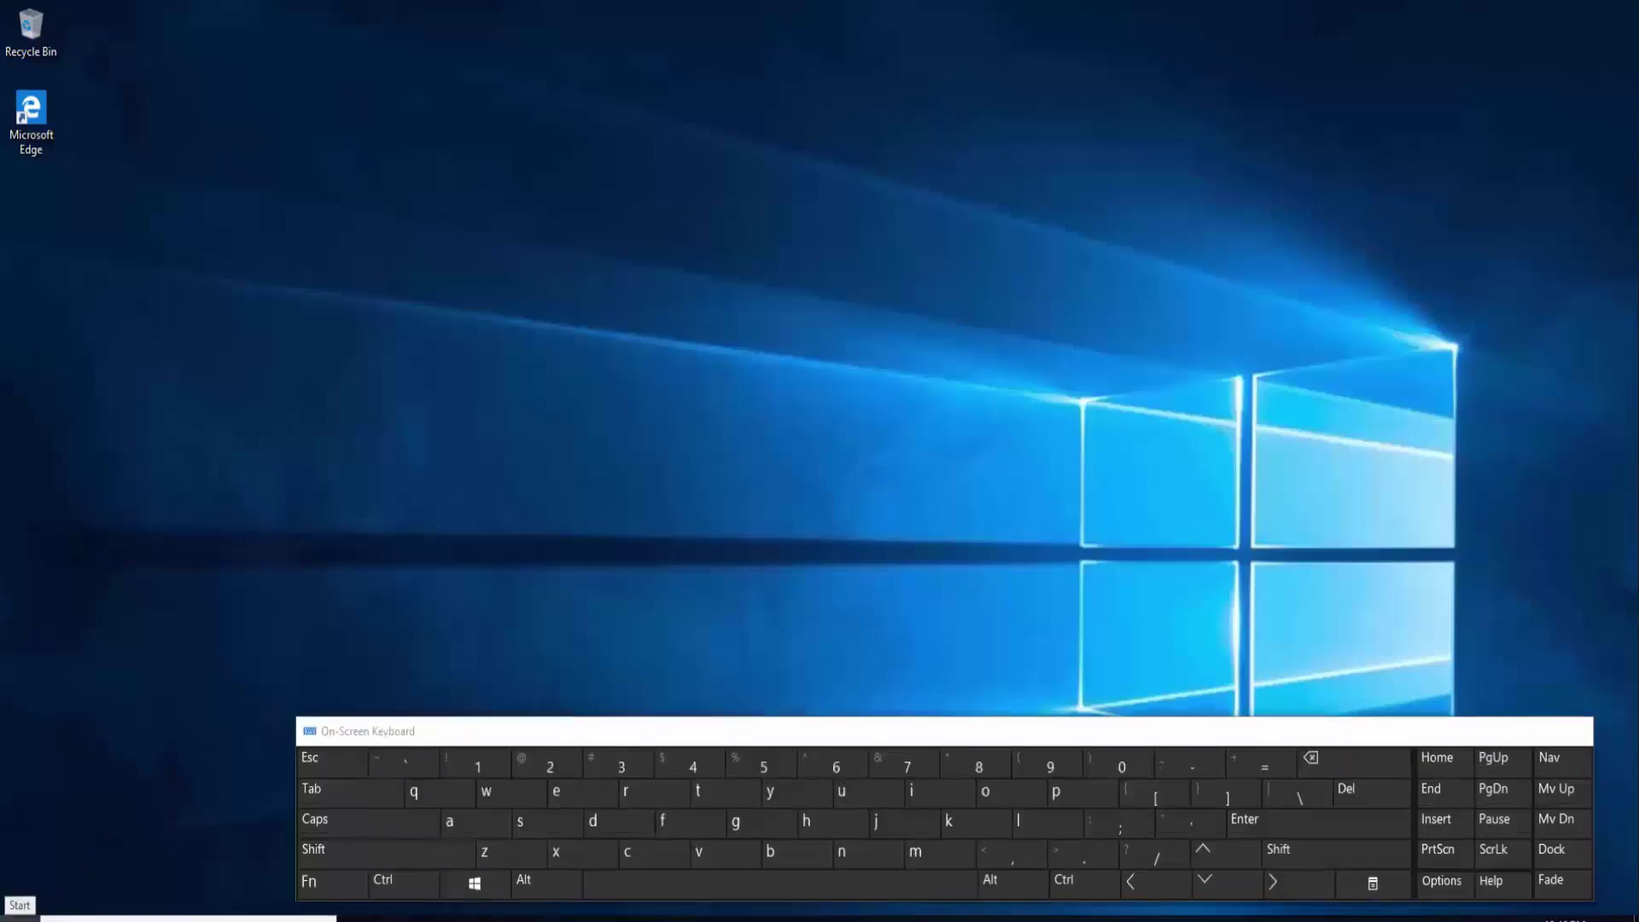
Switch Filter Keys on under Ease of Access > Keyboard in Settings, then close Settings.
left_click(20, 845)
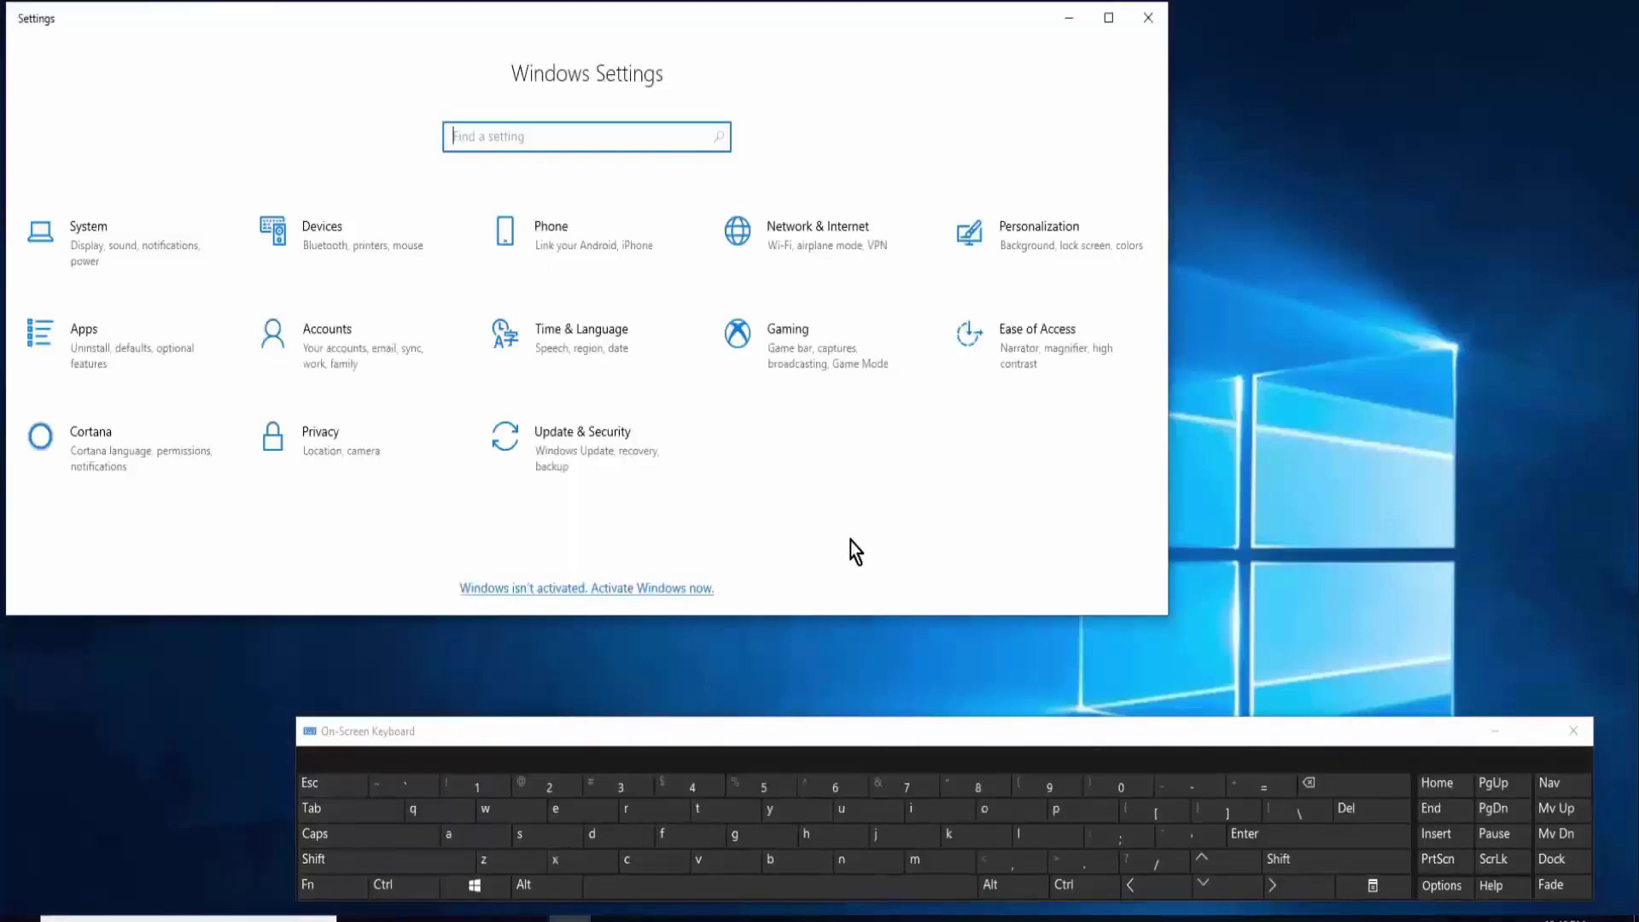
left_click(1042, 345)
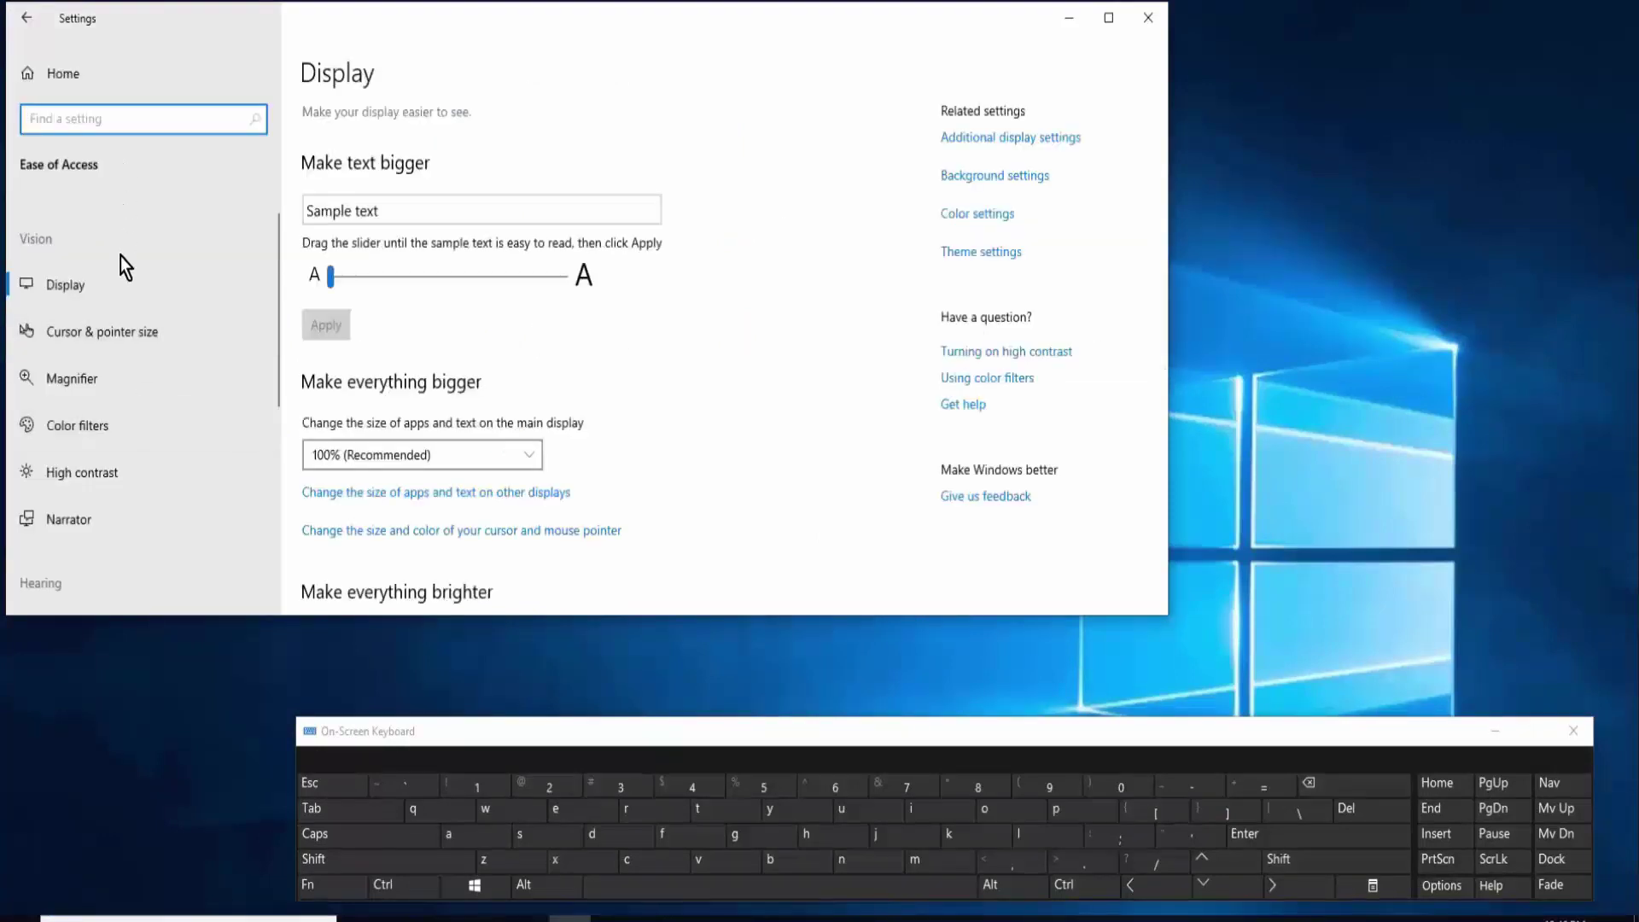
scroll(130, 389, "down", 5)
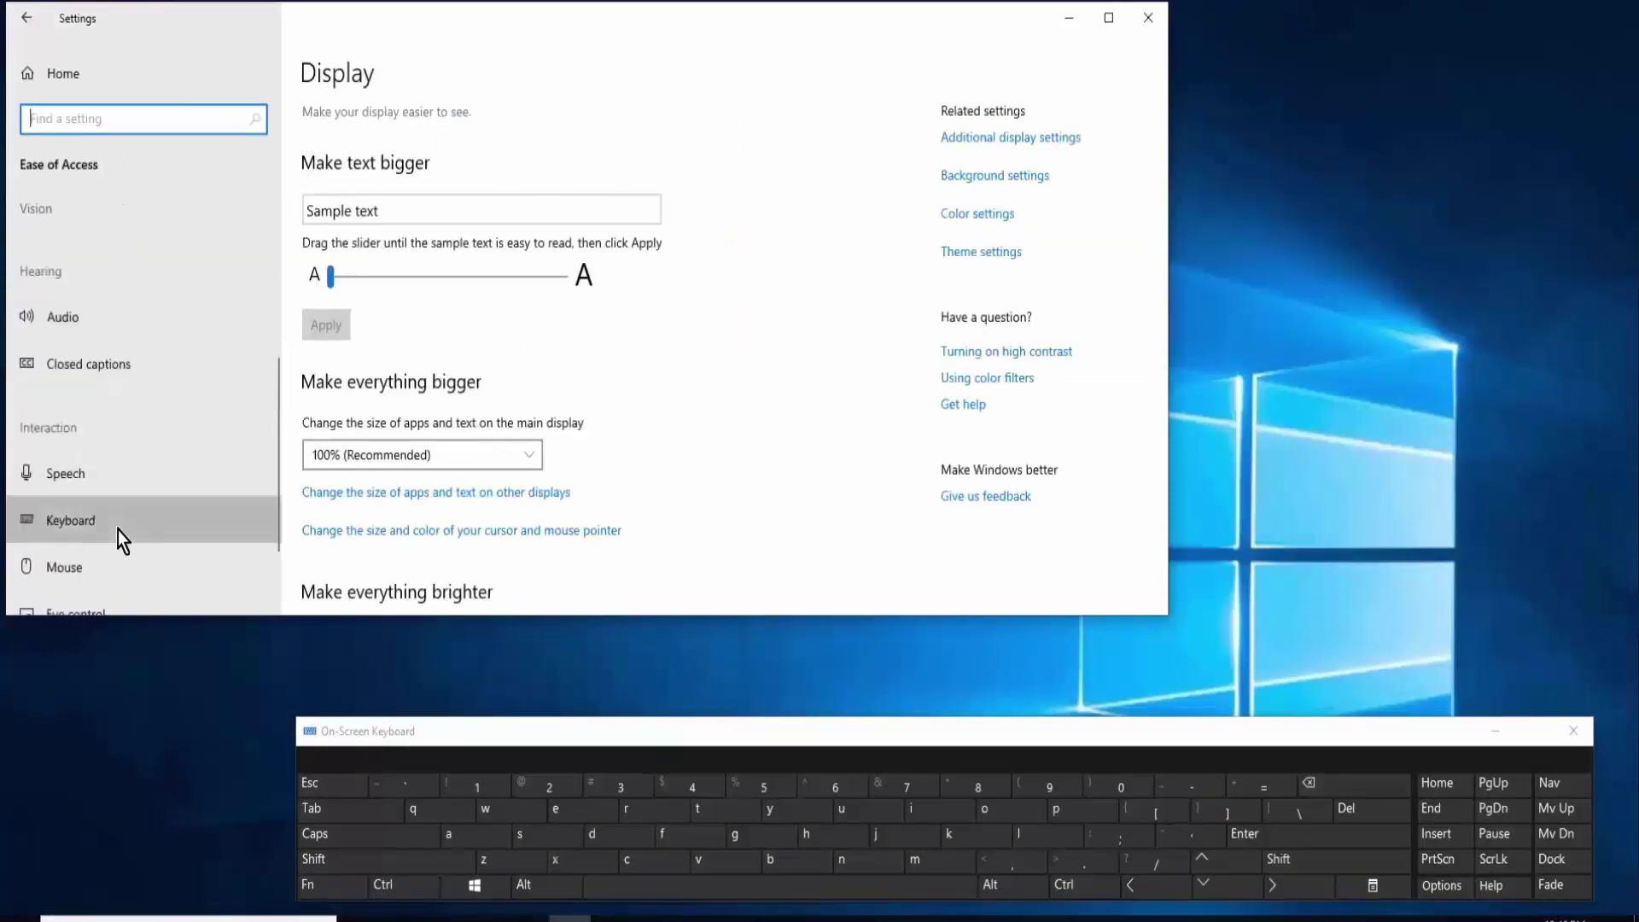
left_click(118, 530)
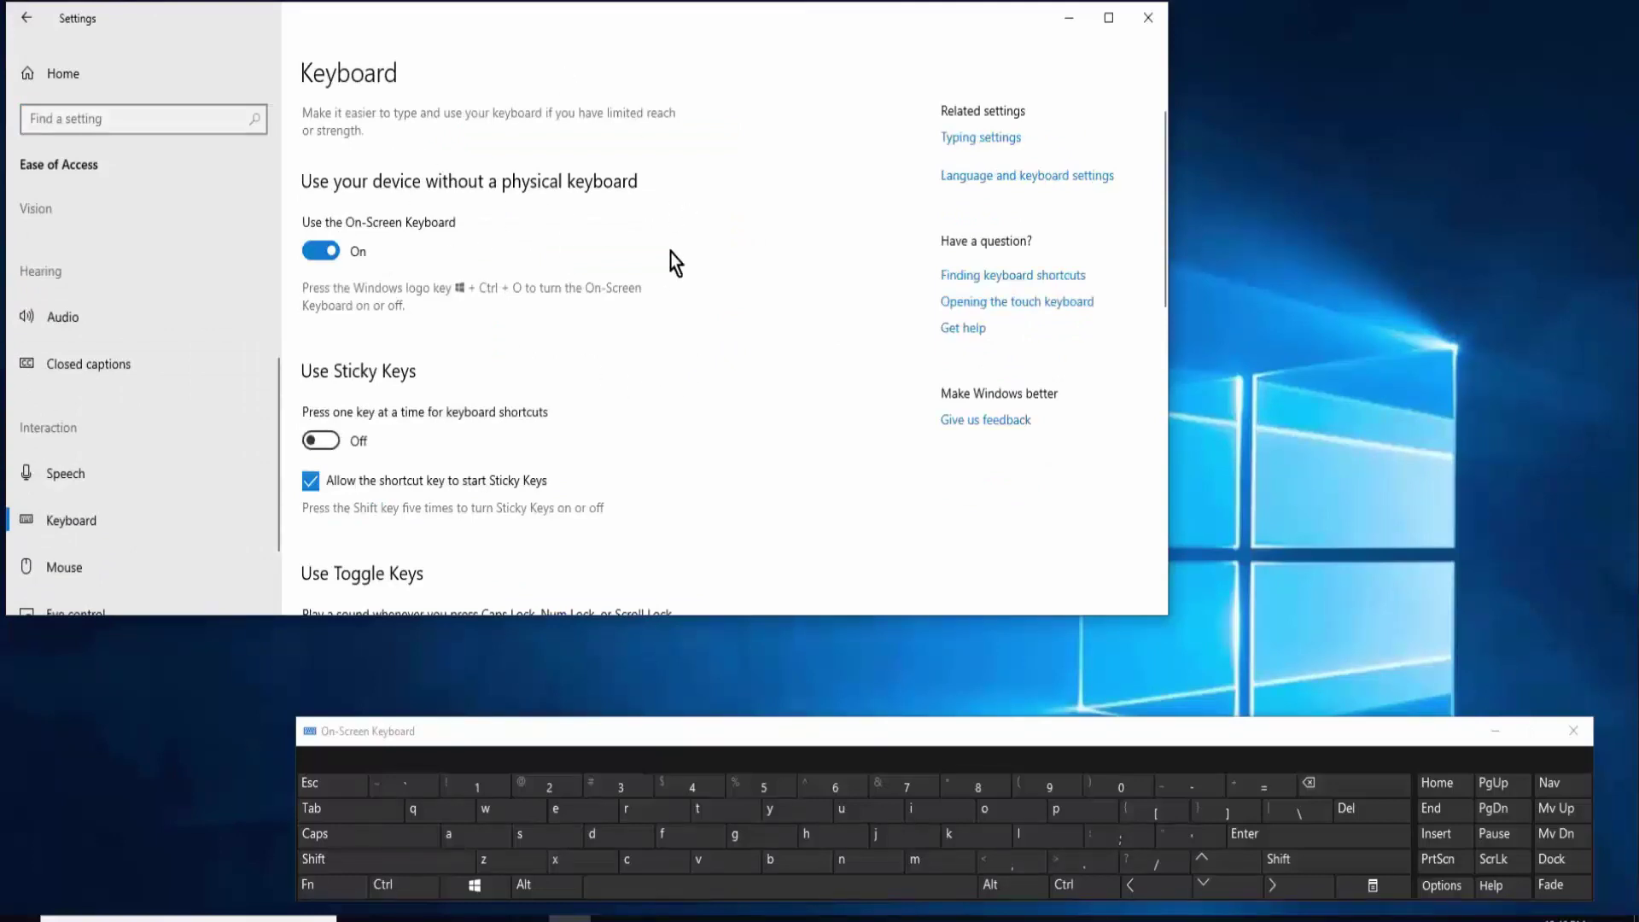
scroll(671, 253, "down", 7)
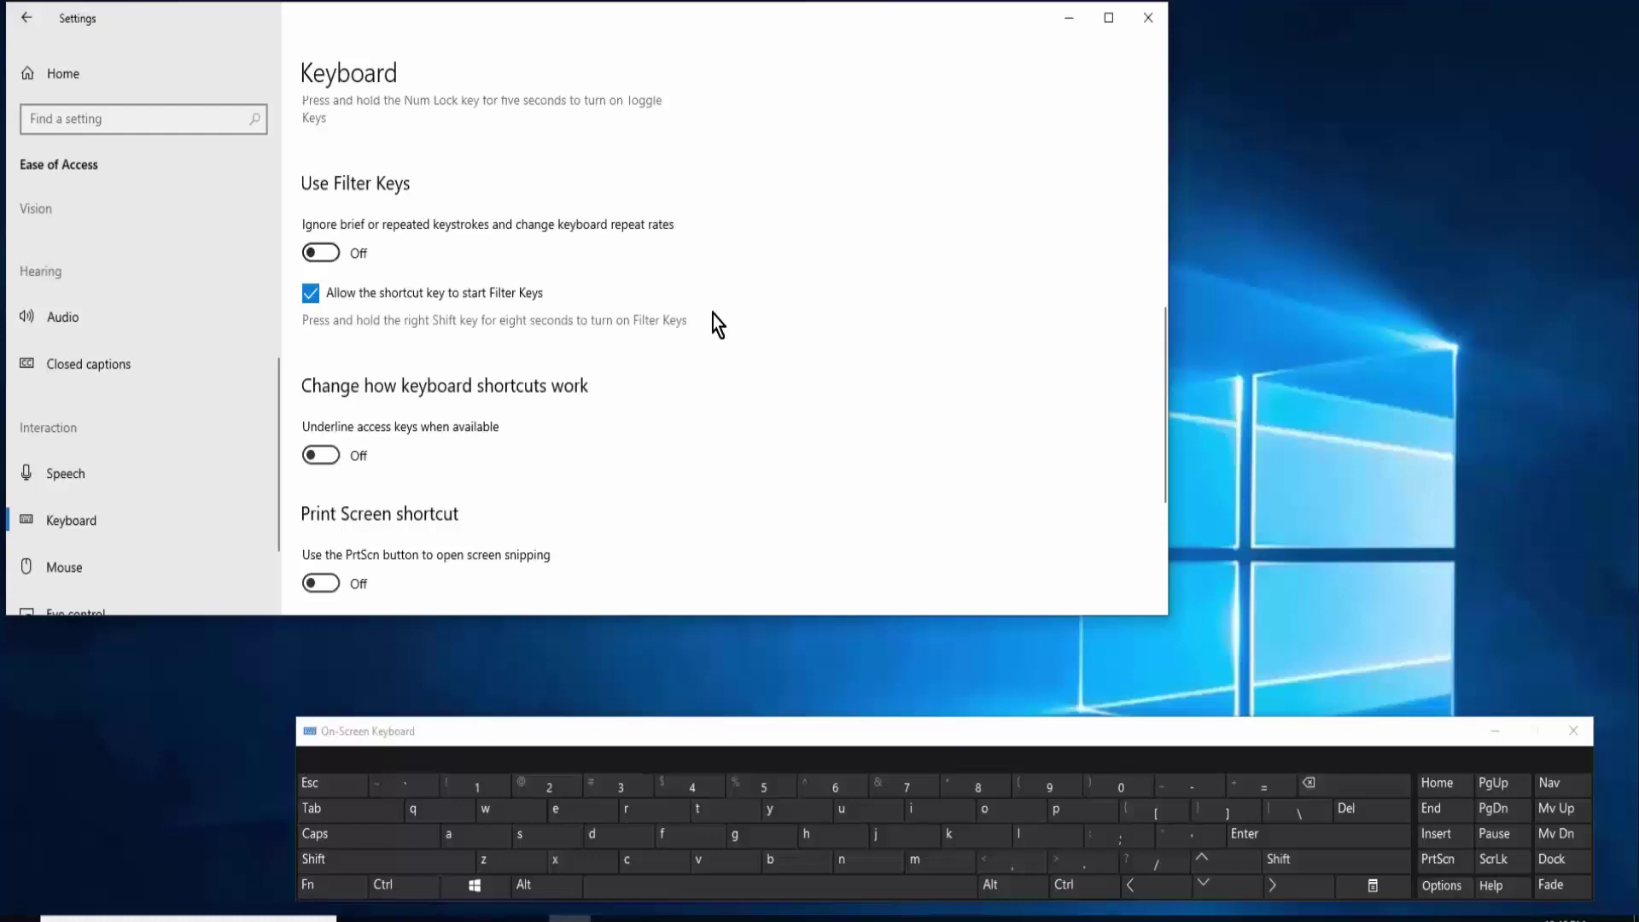
left_click(323, 254)
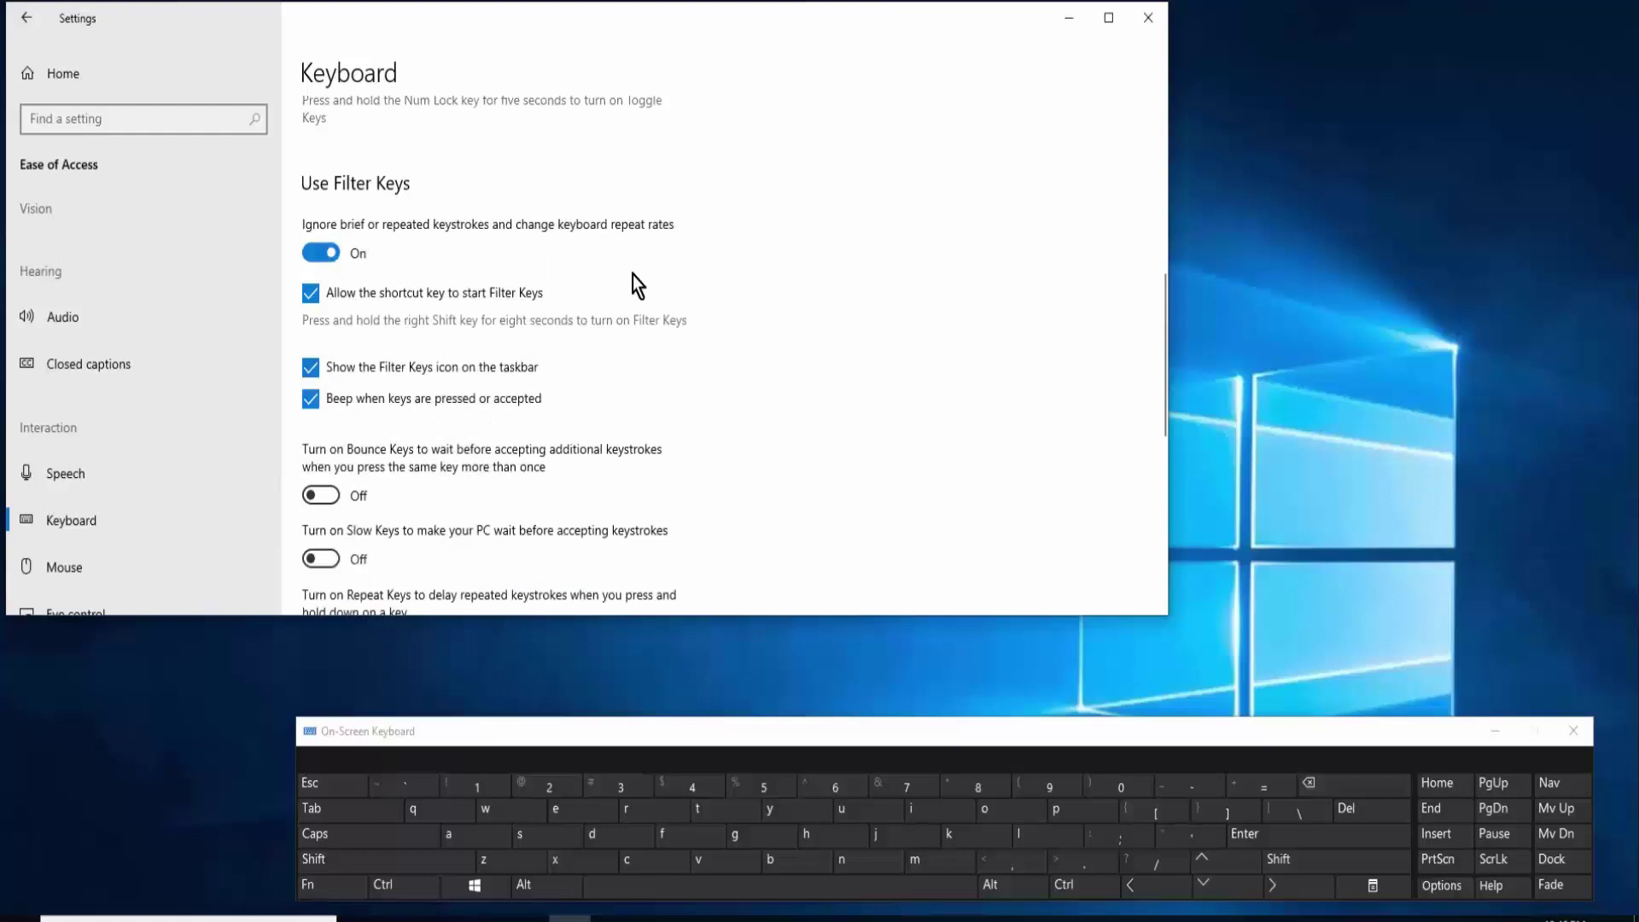
left_click(1148, 17)
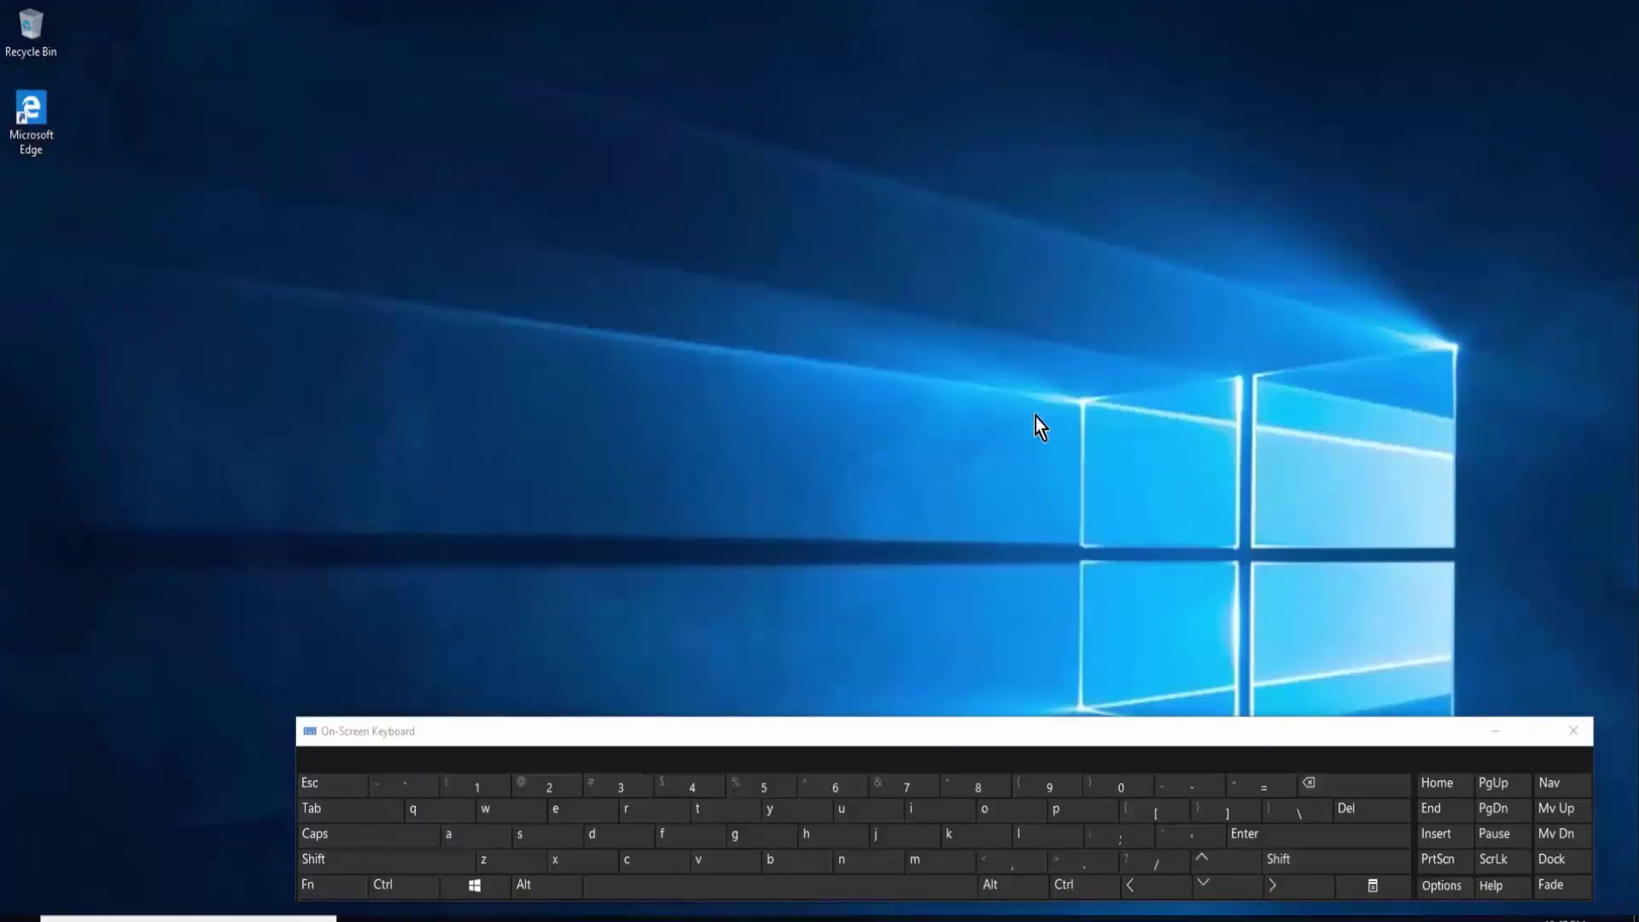
Open Control Panel by running control from the Run box, and hide the On-Screen Keyboard.
left_click(475, 891)
left_click(646, 806)
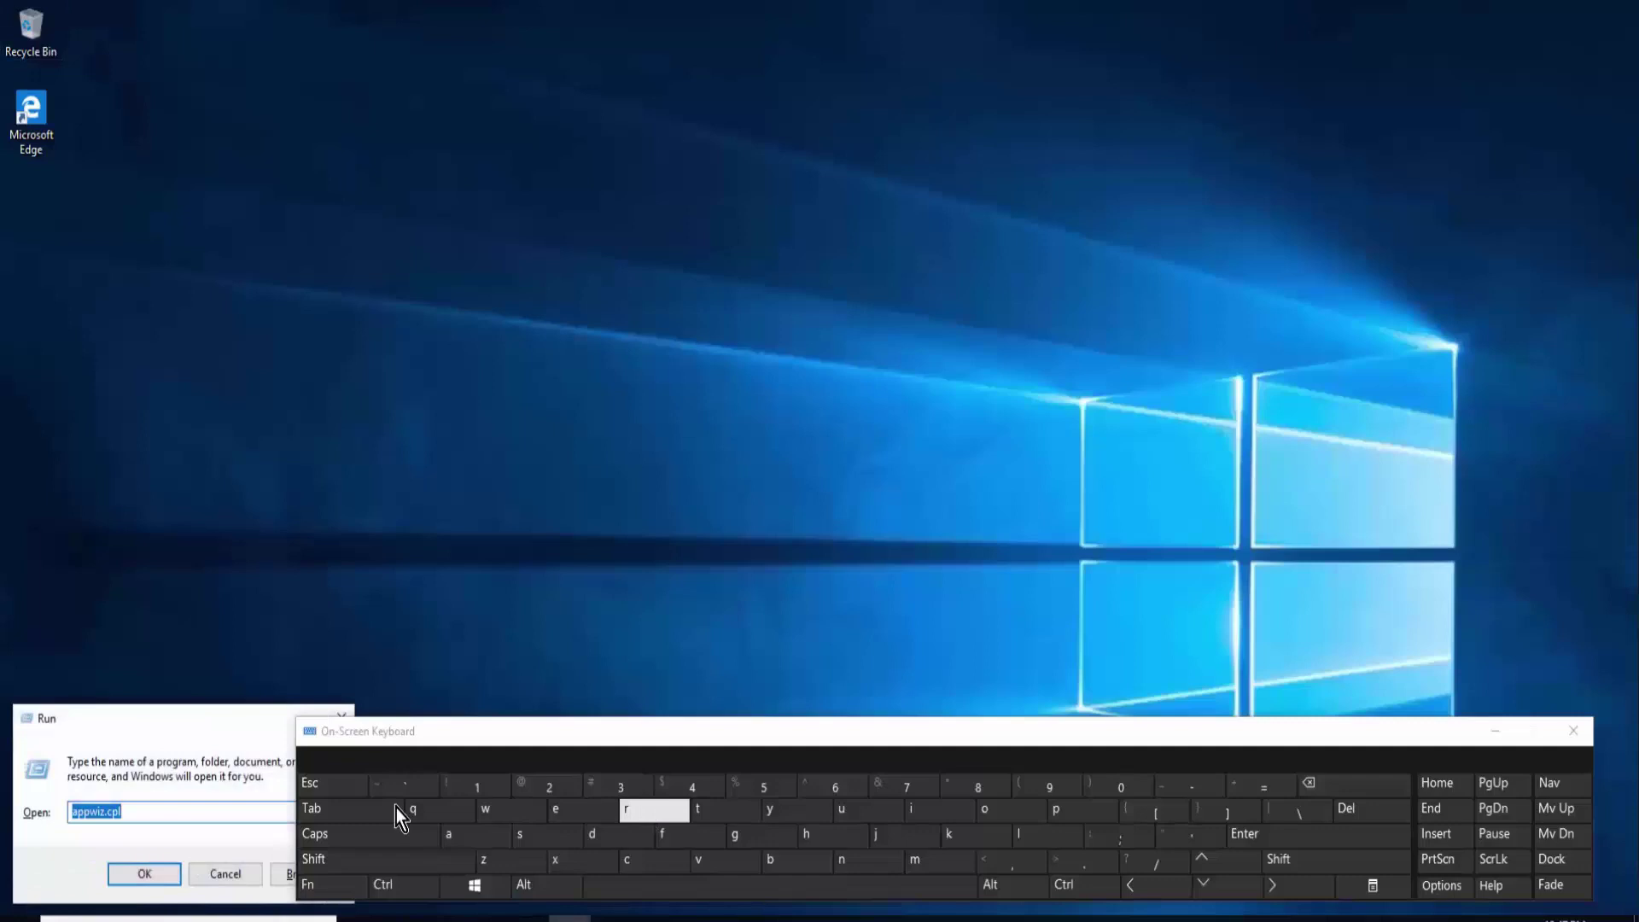
left_click(623, 862)
left_click(1233, 834)
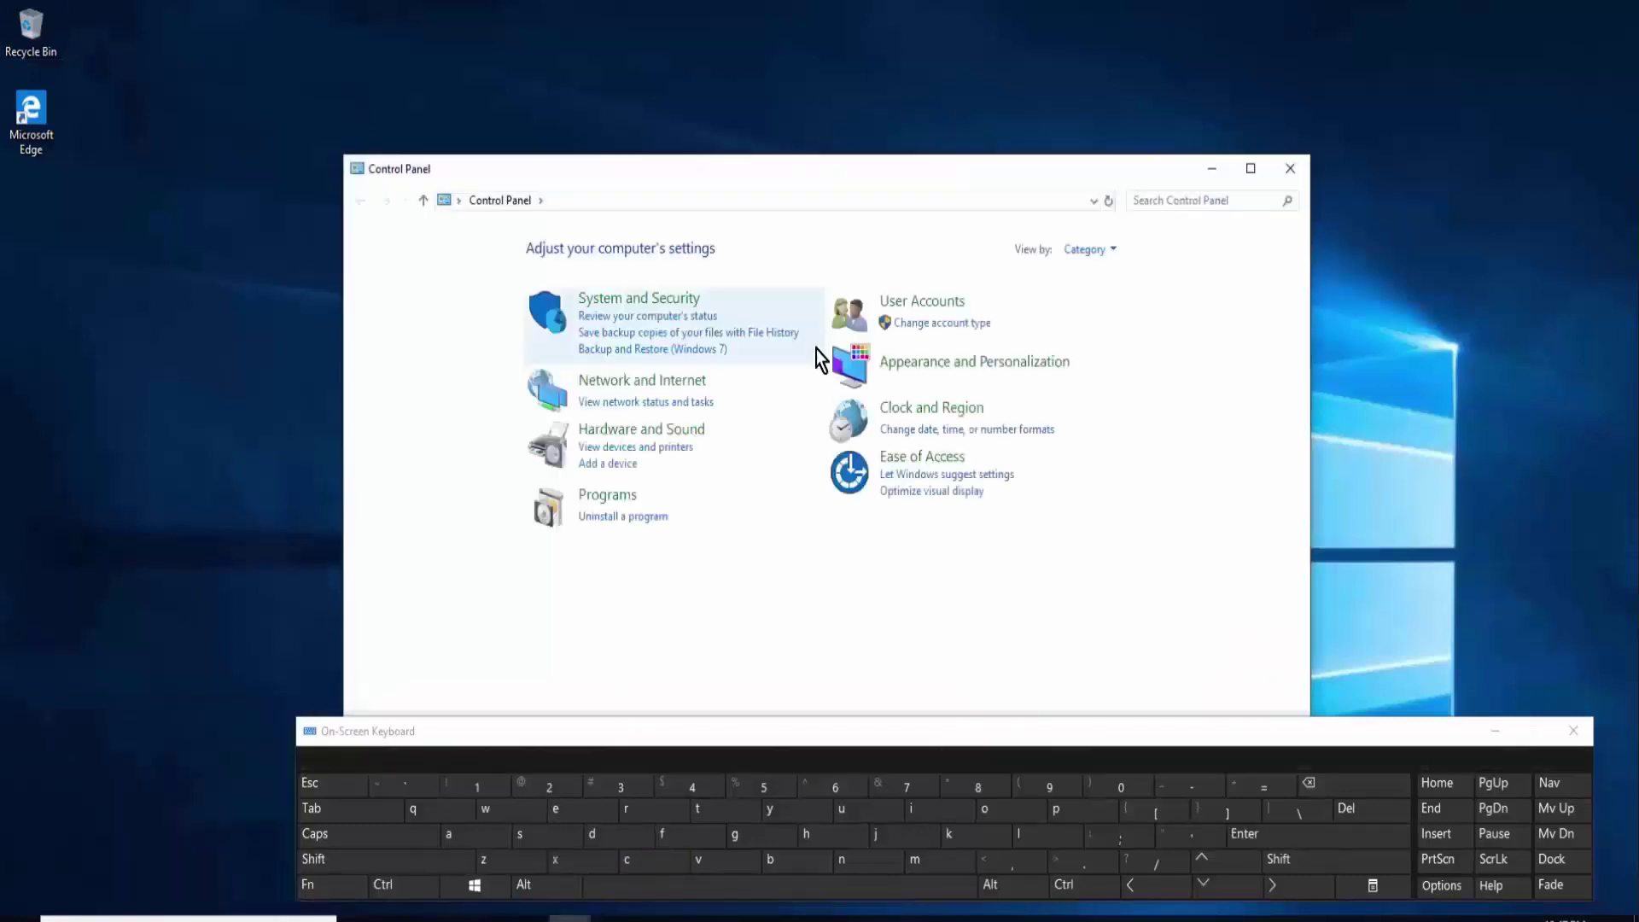
left_click(1499, 732)
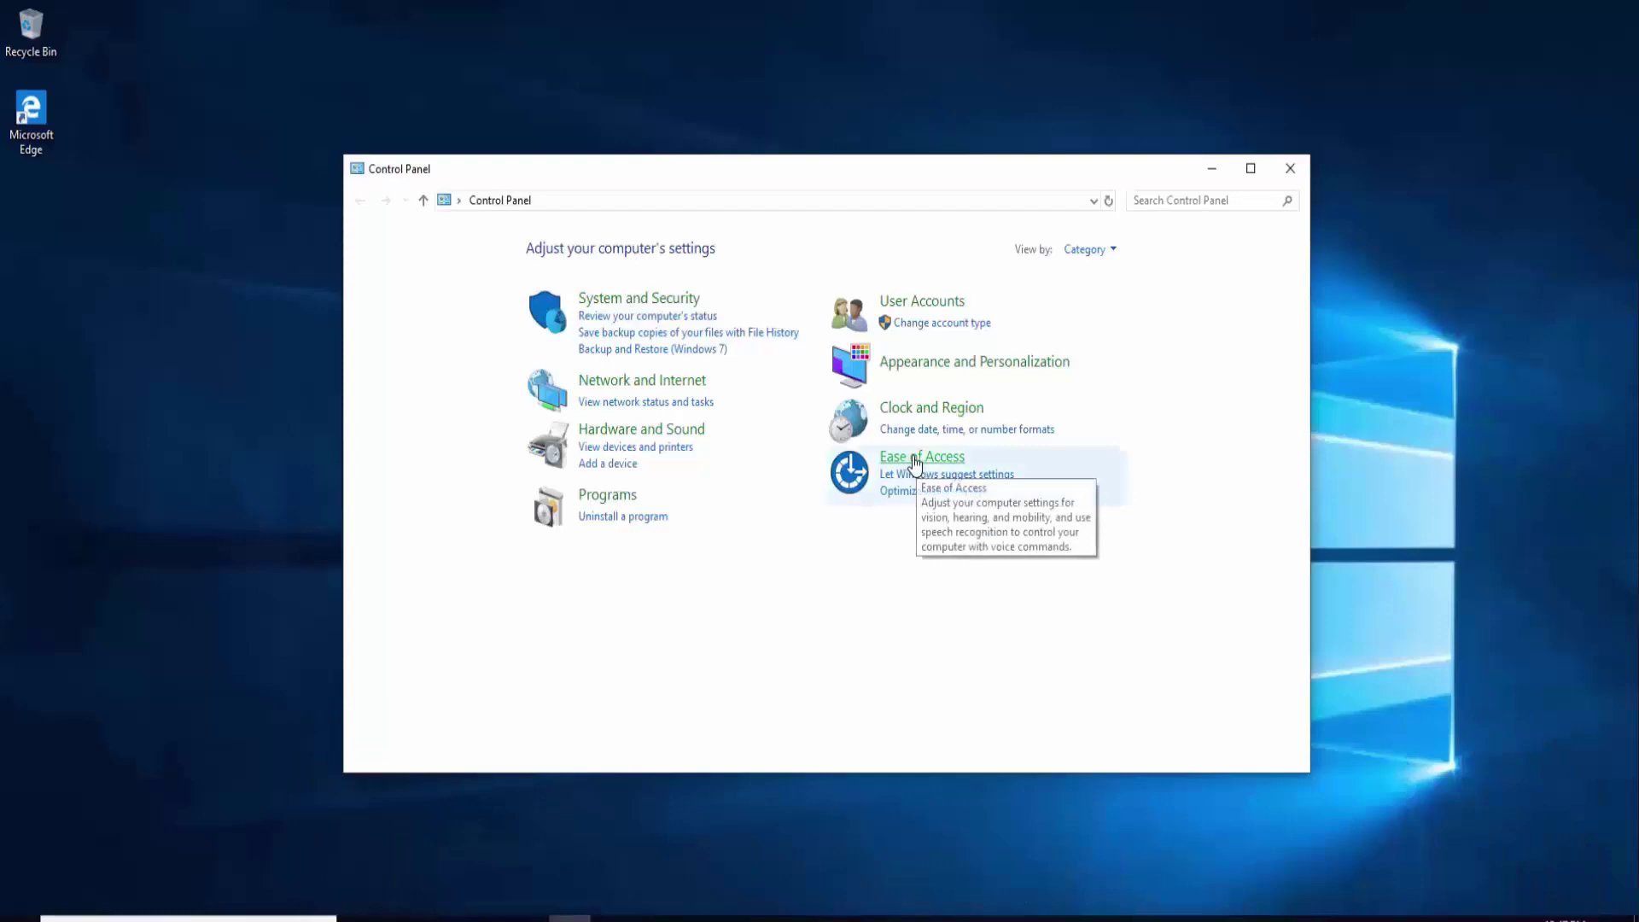
Keep Turn on Filter Keys checked in Ease of Access keyboard settings and confirm with OK.
left_click(913, 465)
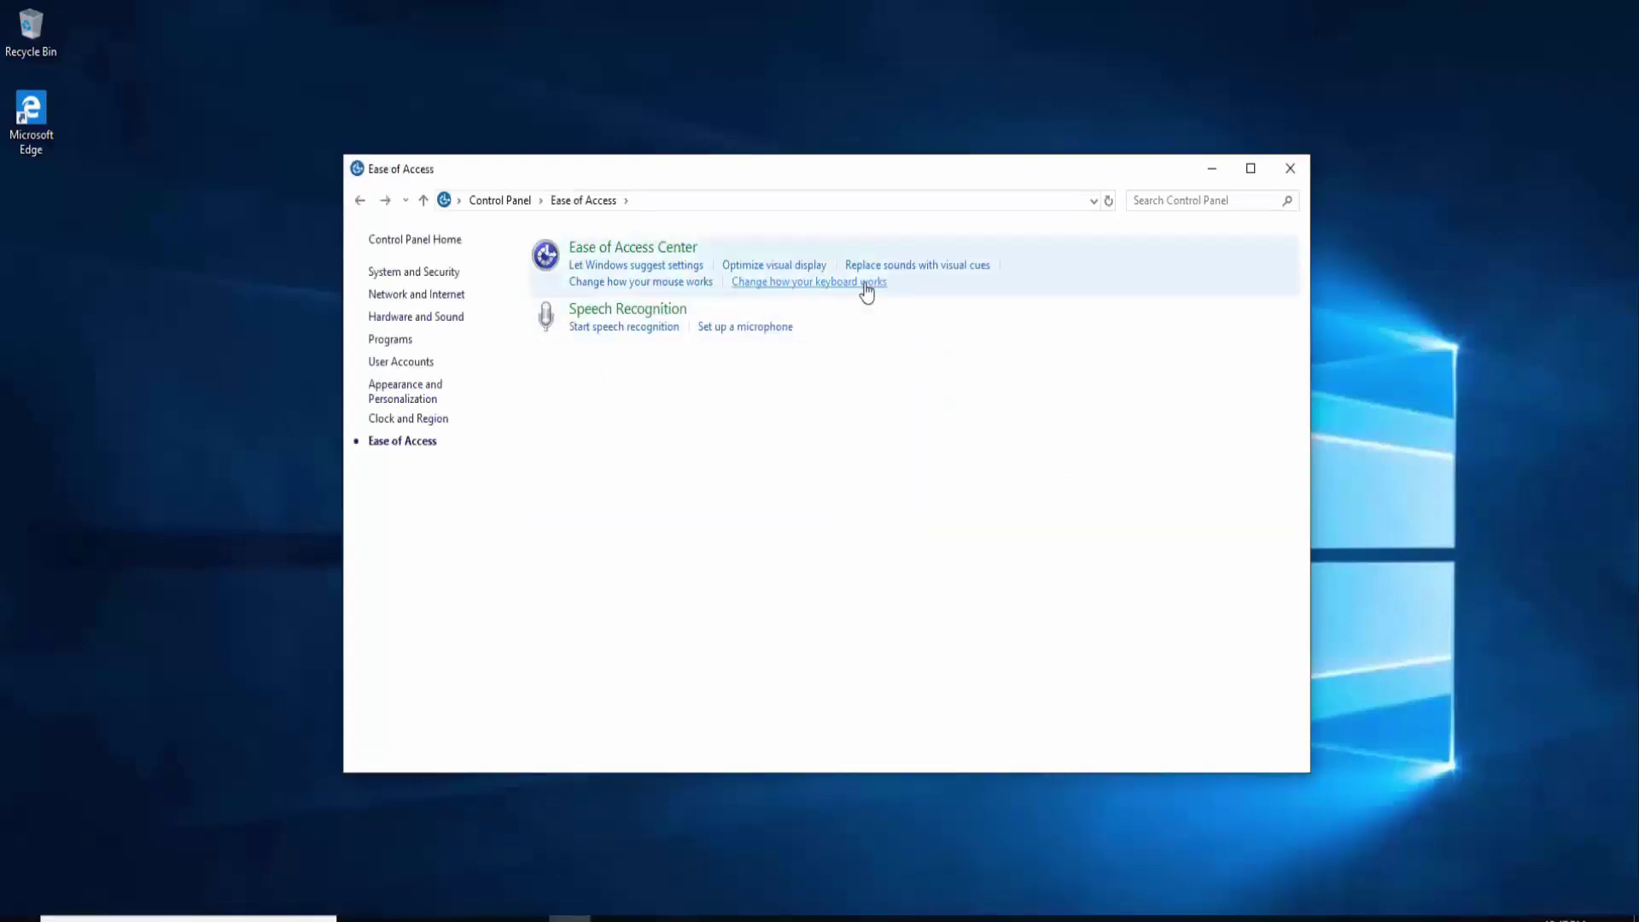
left_click(865, 284)
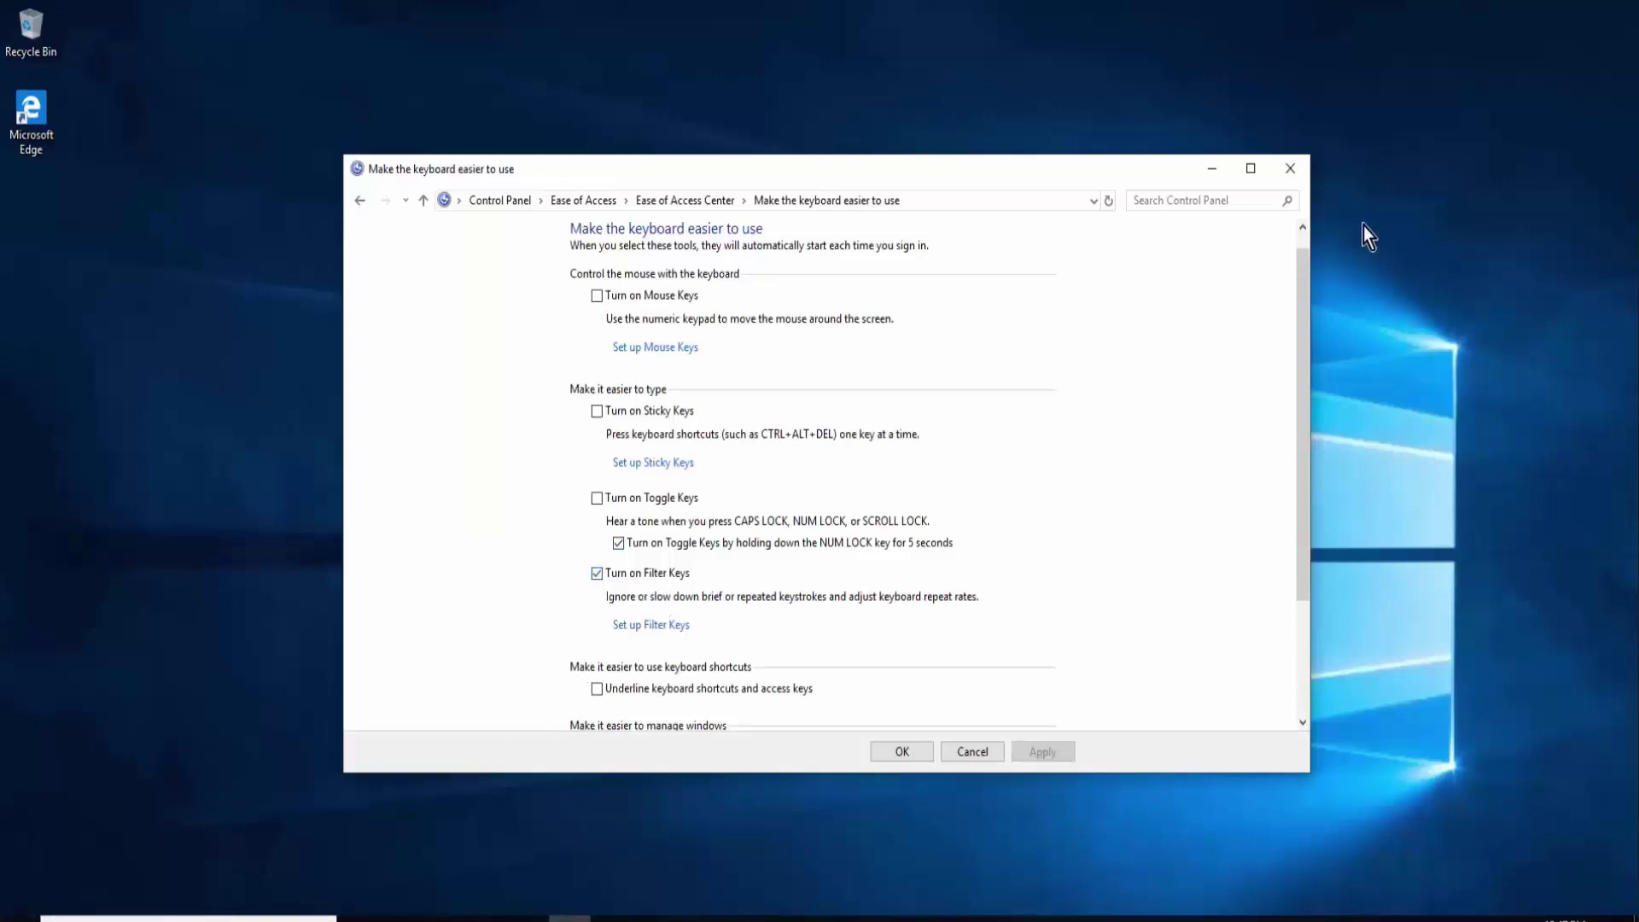
double_click(686, 579)
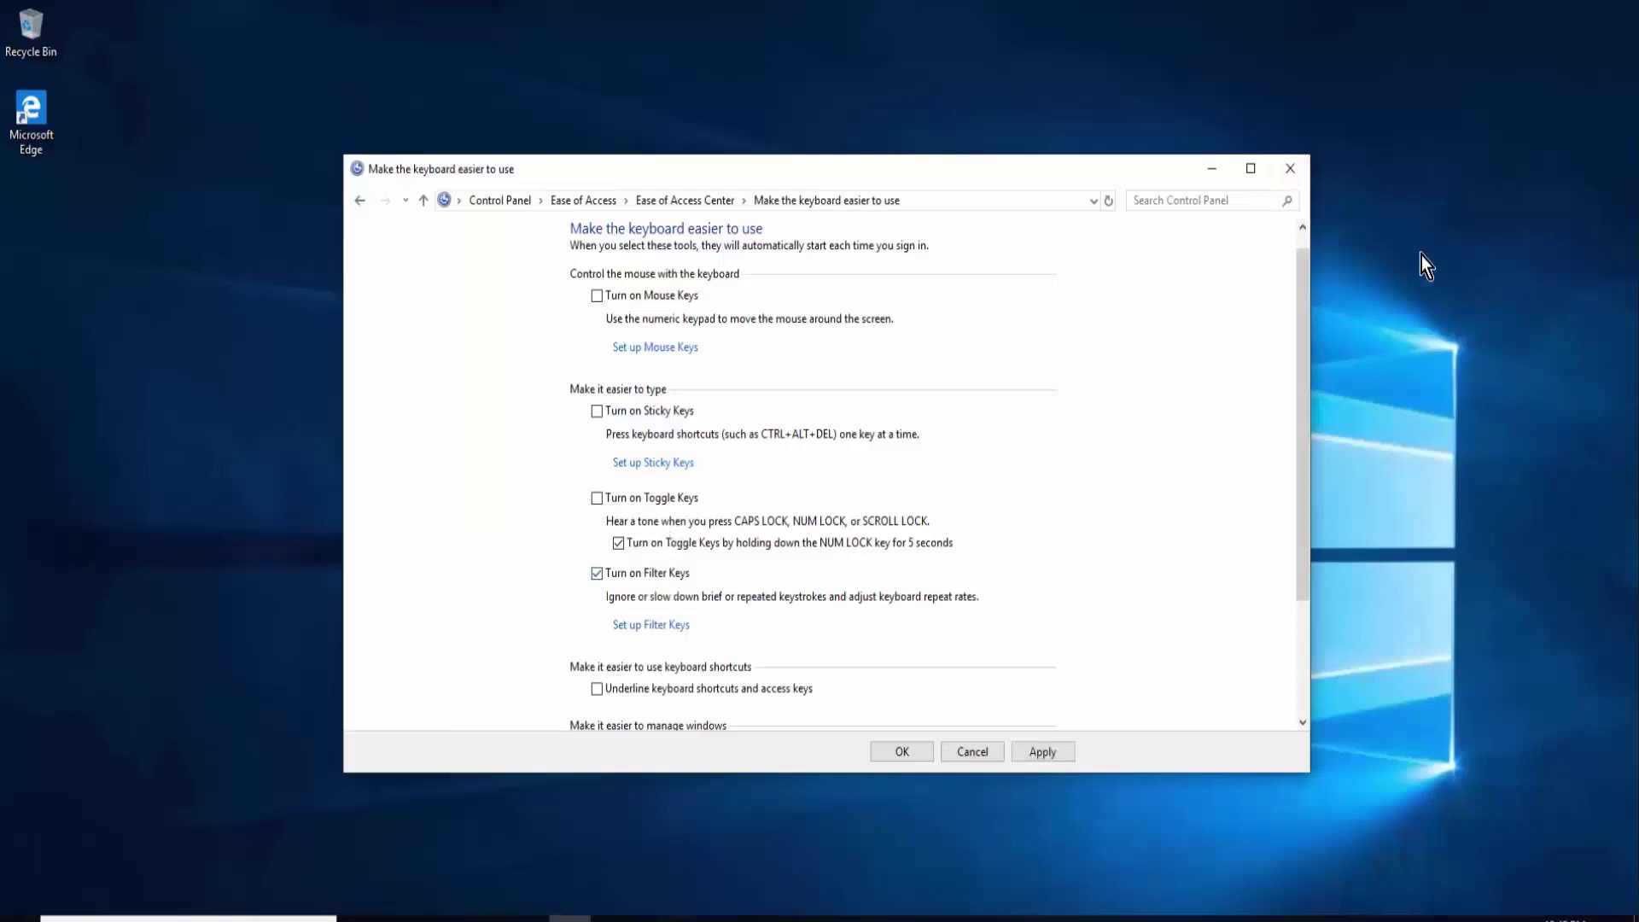
left_click(1285, 175)
left_click(18, 917)
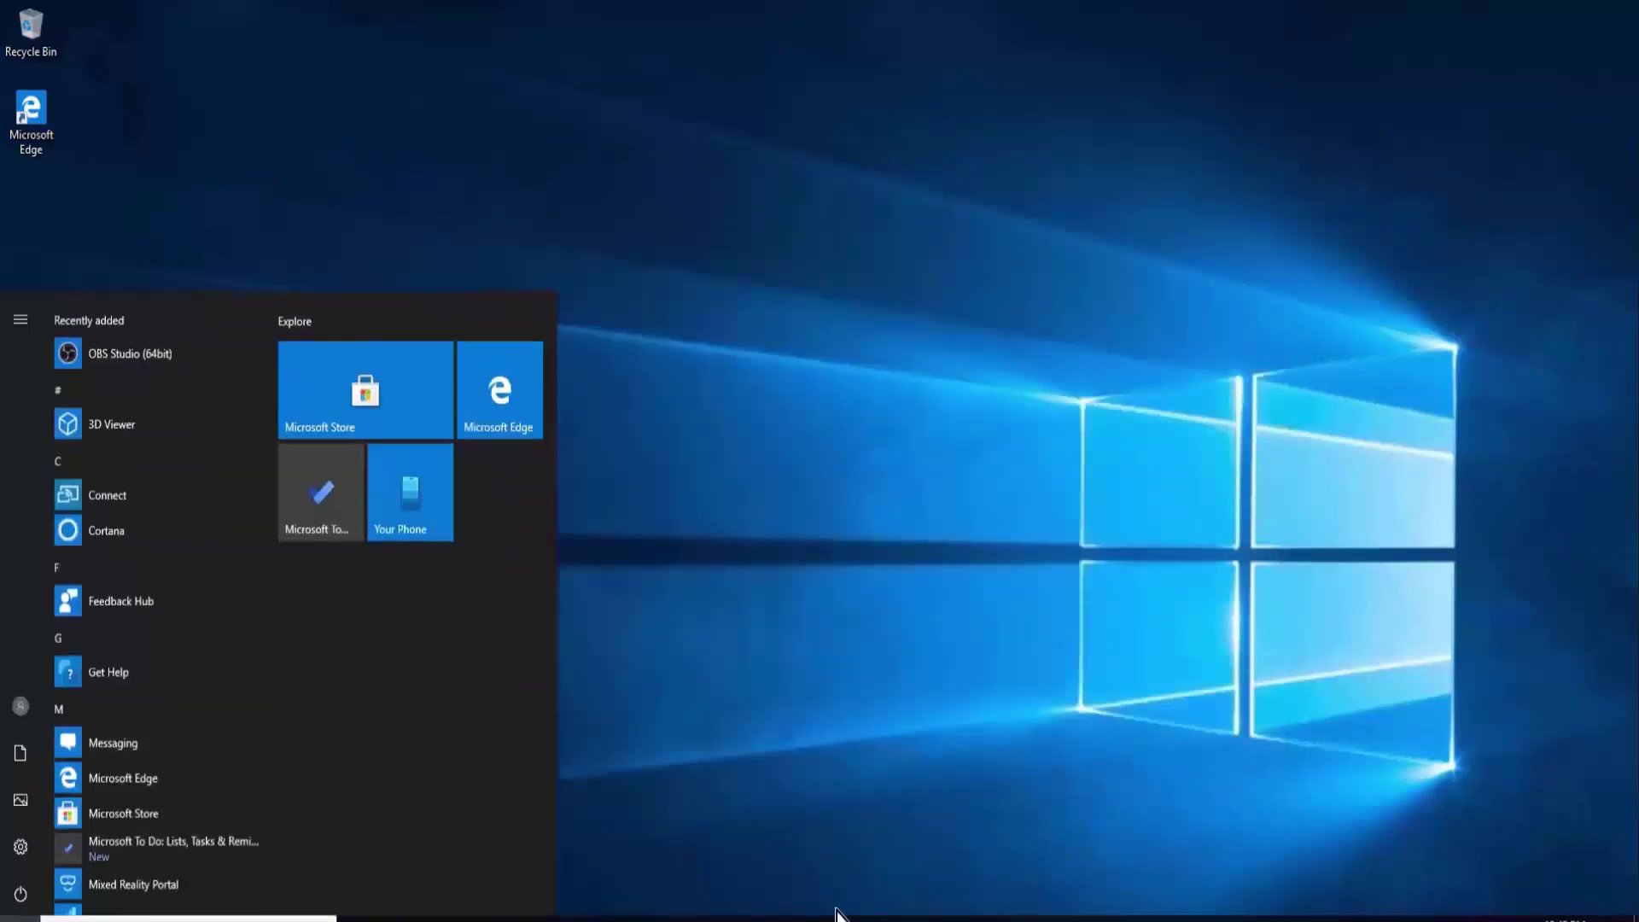
Toggle Filter Keys on and back off on Settings' Ease of Access keyboard page.
left_click(18, 844)
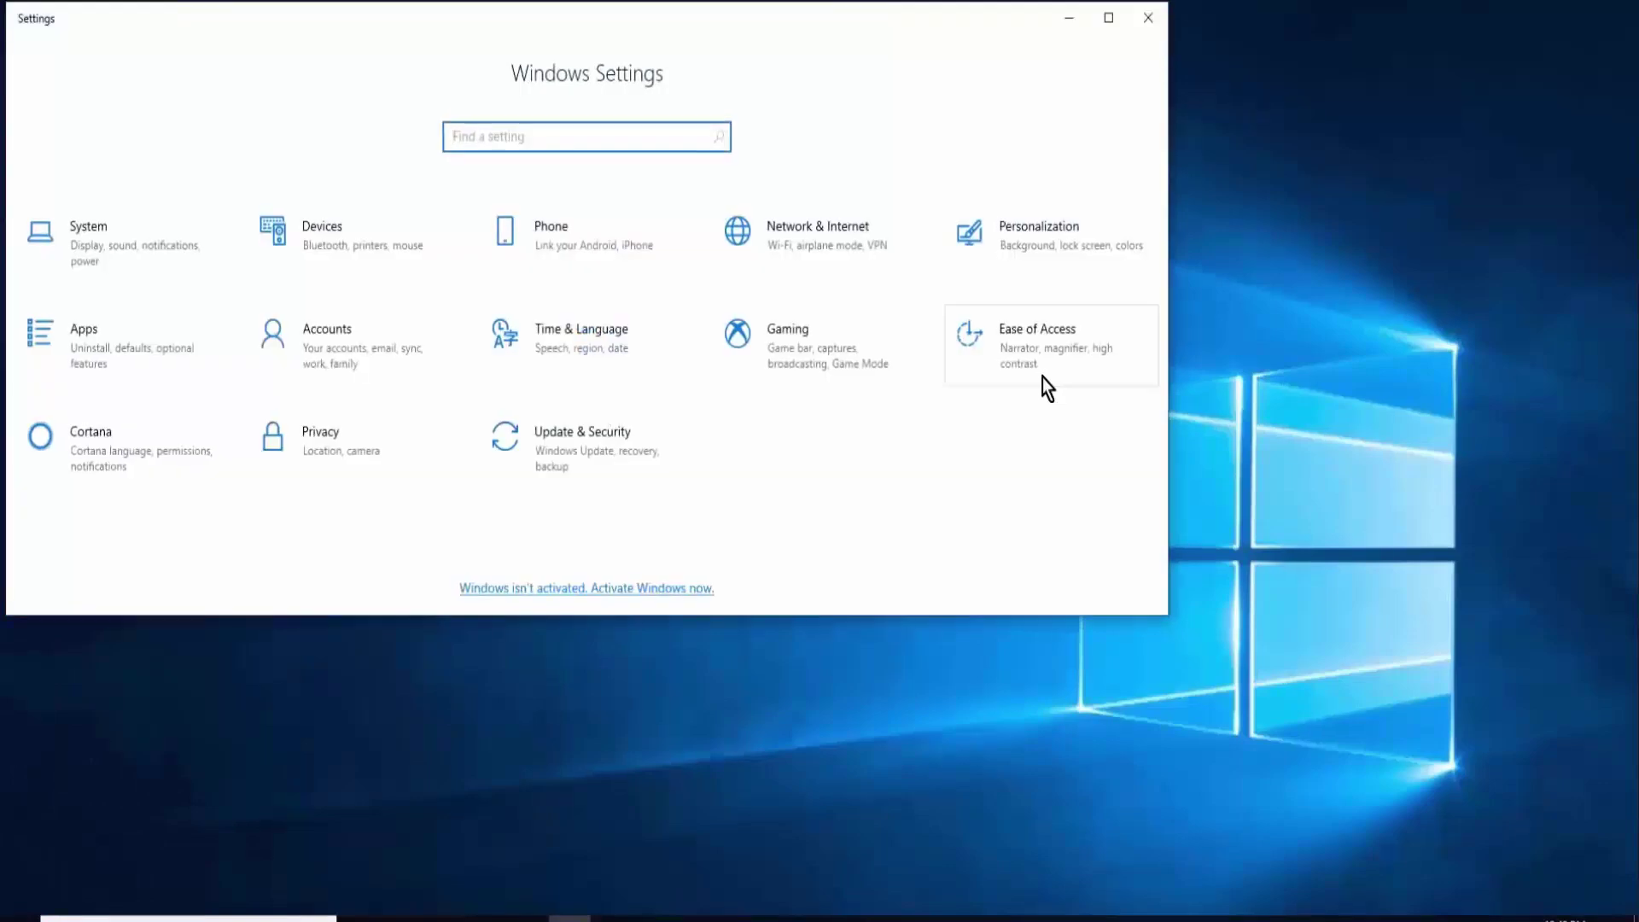
left_click(1042, 380)
scroll(92, 379, "down", 5)
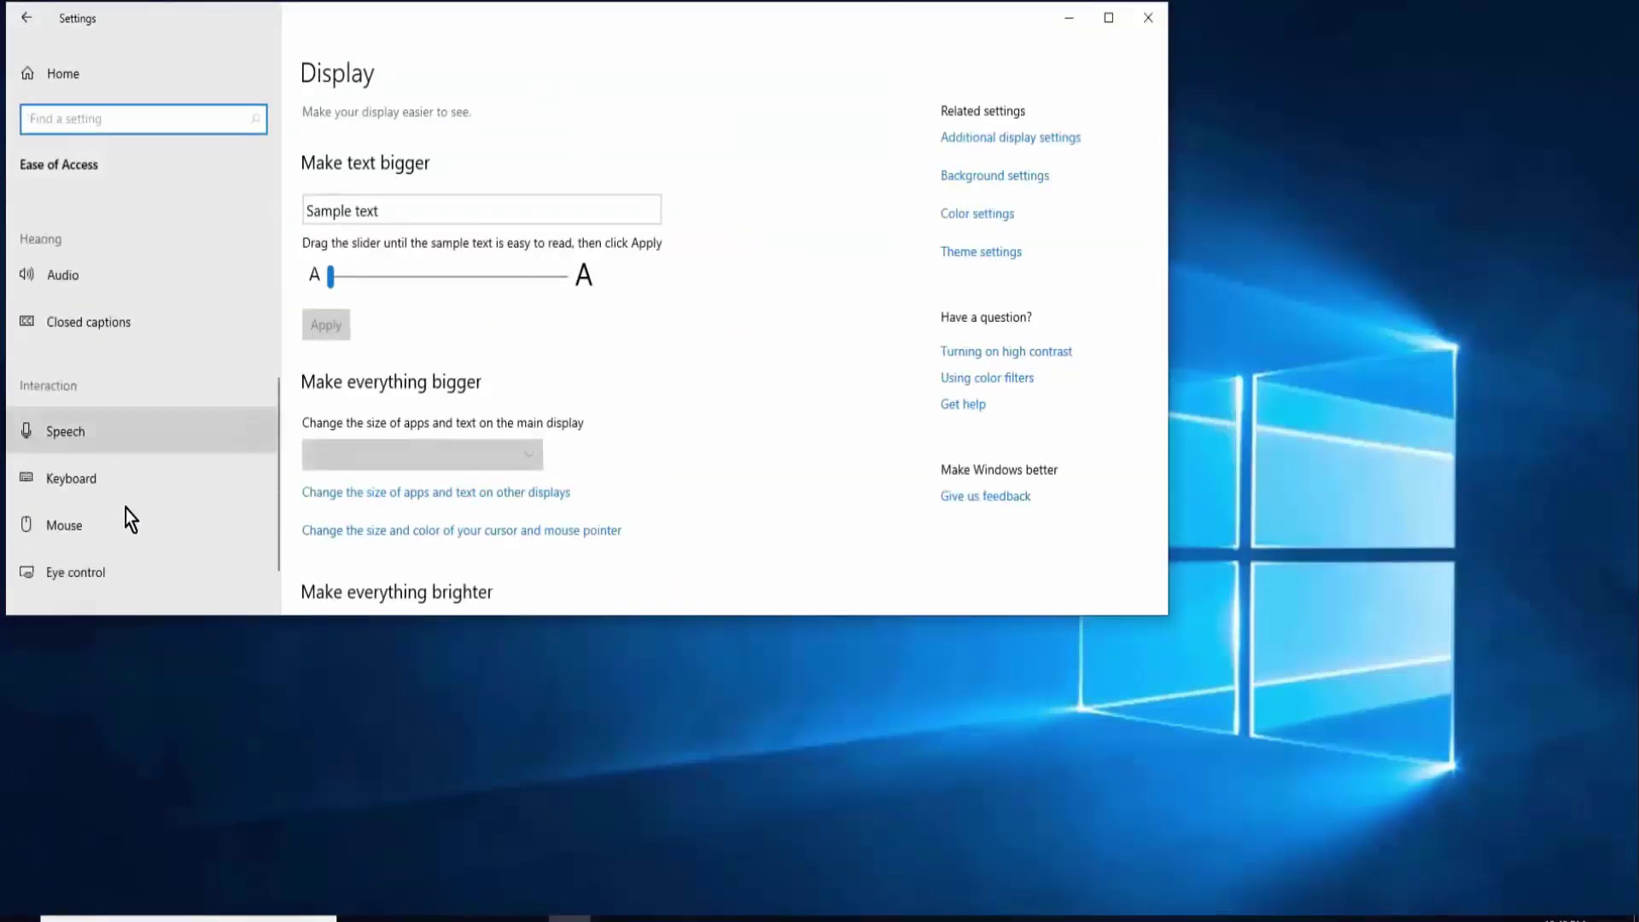
left_click(146, 484)
scroll(408, 372, "down", 5)
left_click(318, 409)
left_click(319, 410)
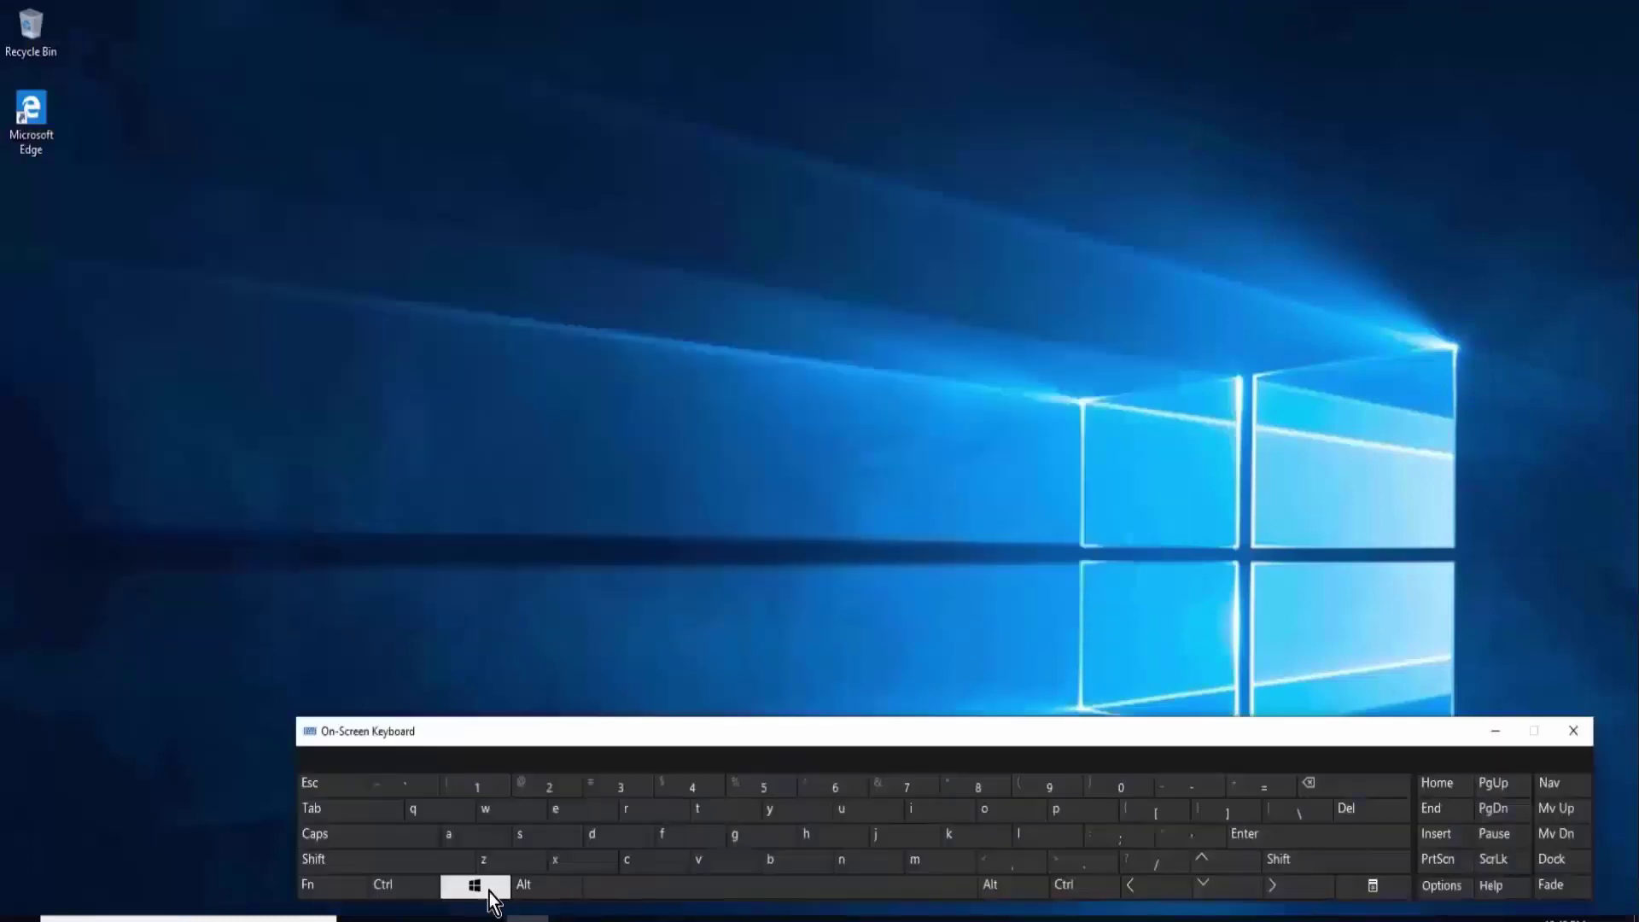
Run control and view, then close, the Control Panel keyboard accessibility options.
left_click(474, 885)
left_click(628, 811)
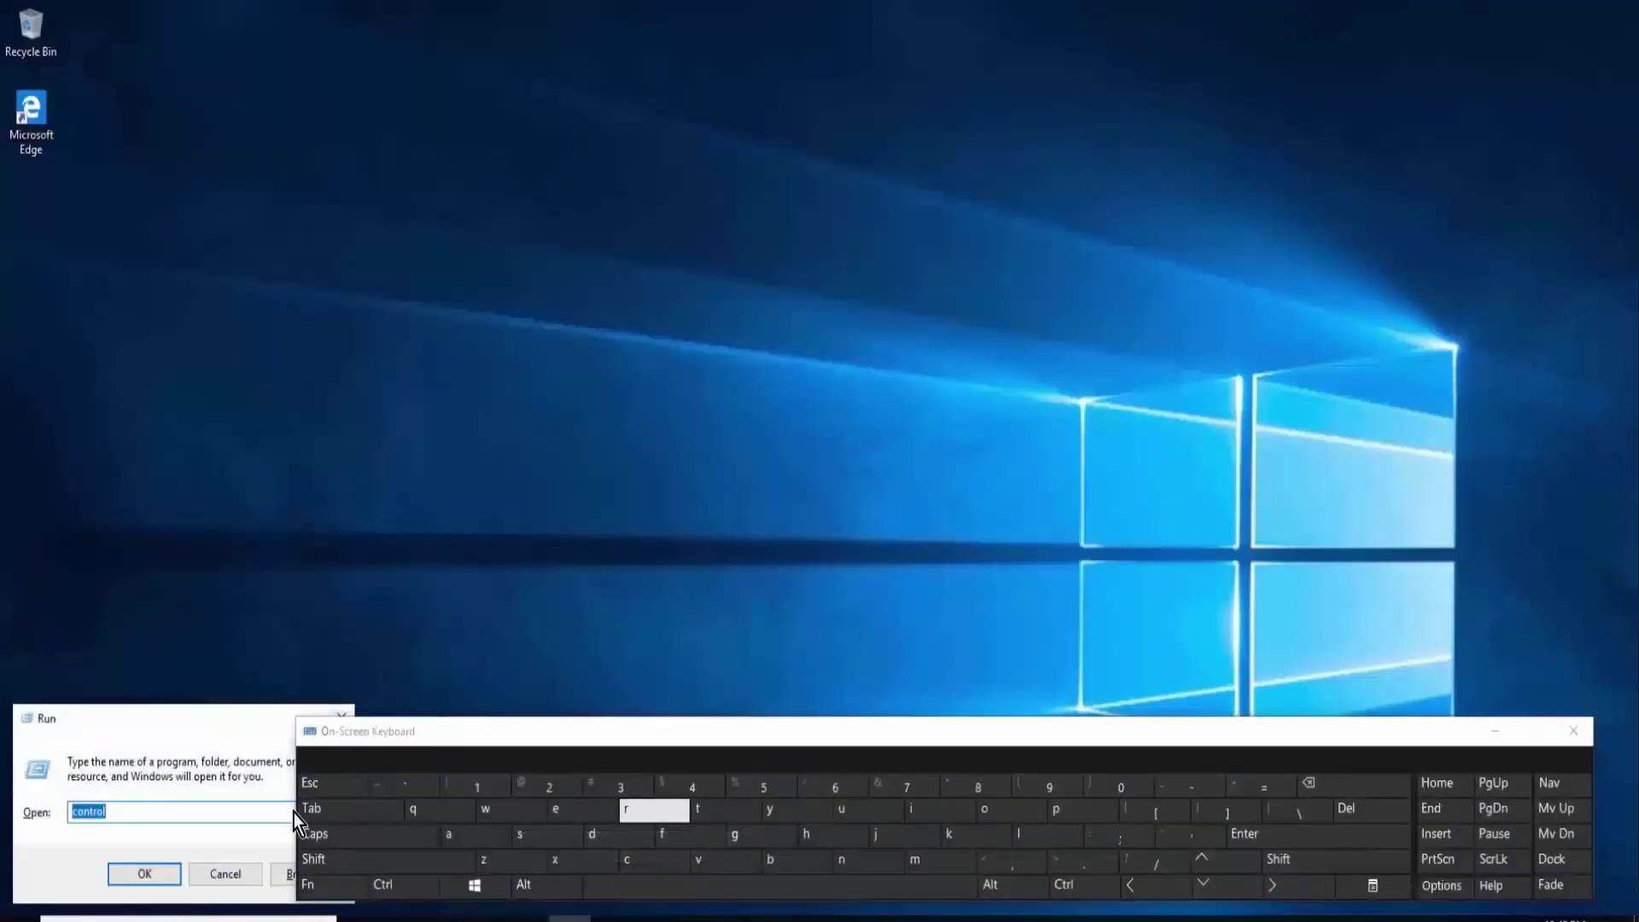
left_click(145, 874)
left_click(964, 469)
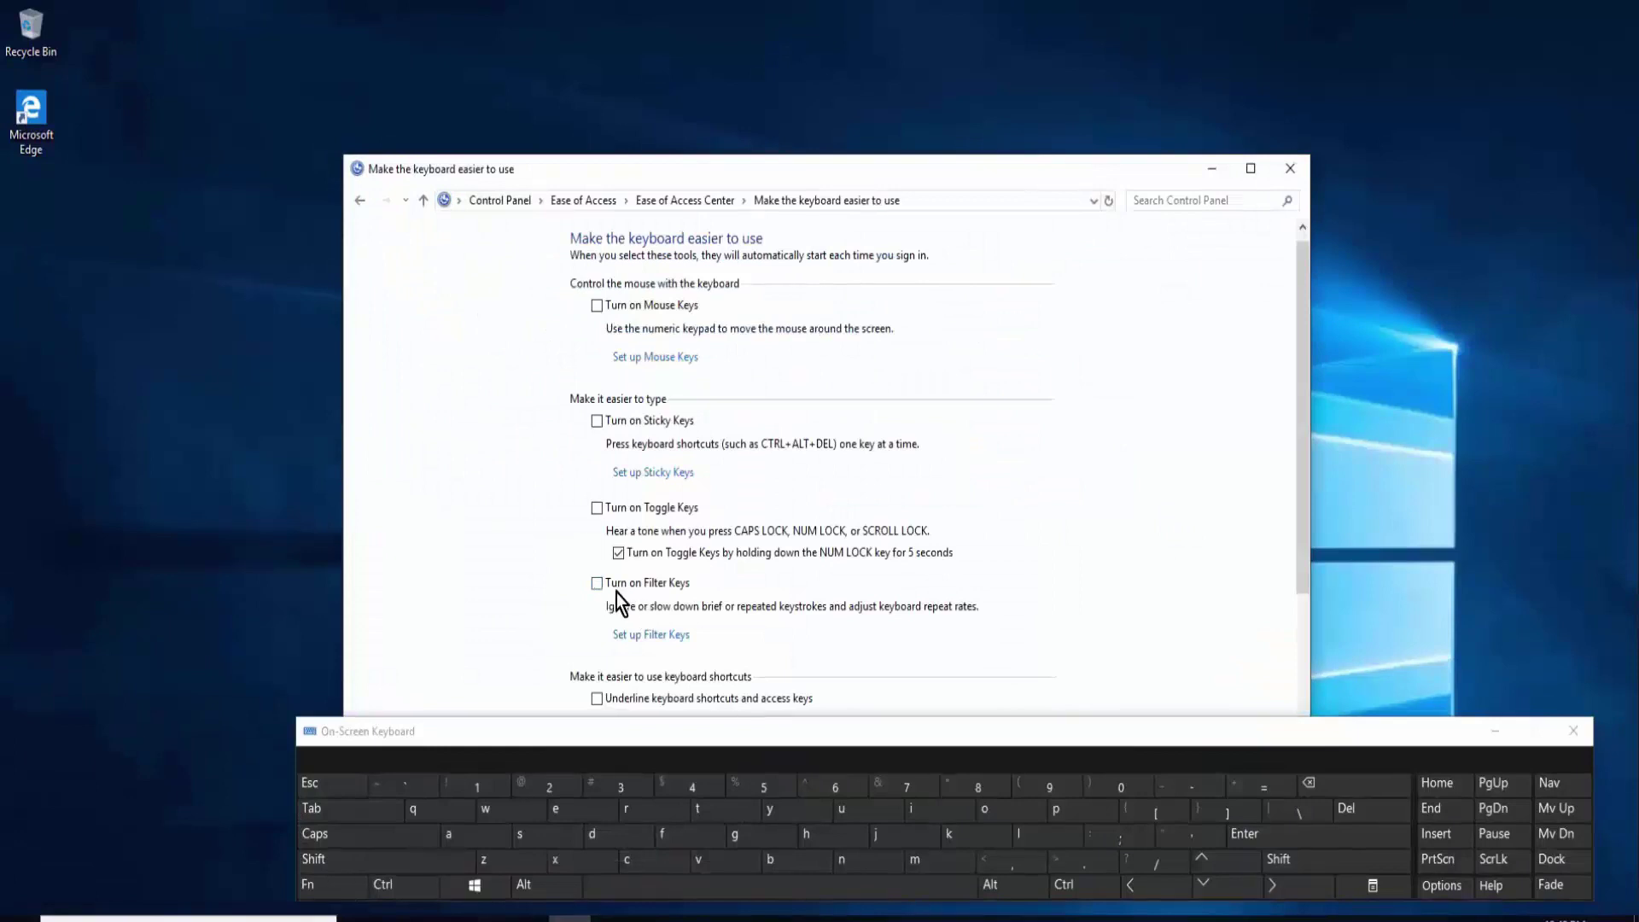
left_click(1290, 168)
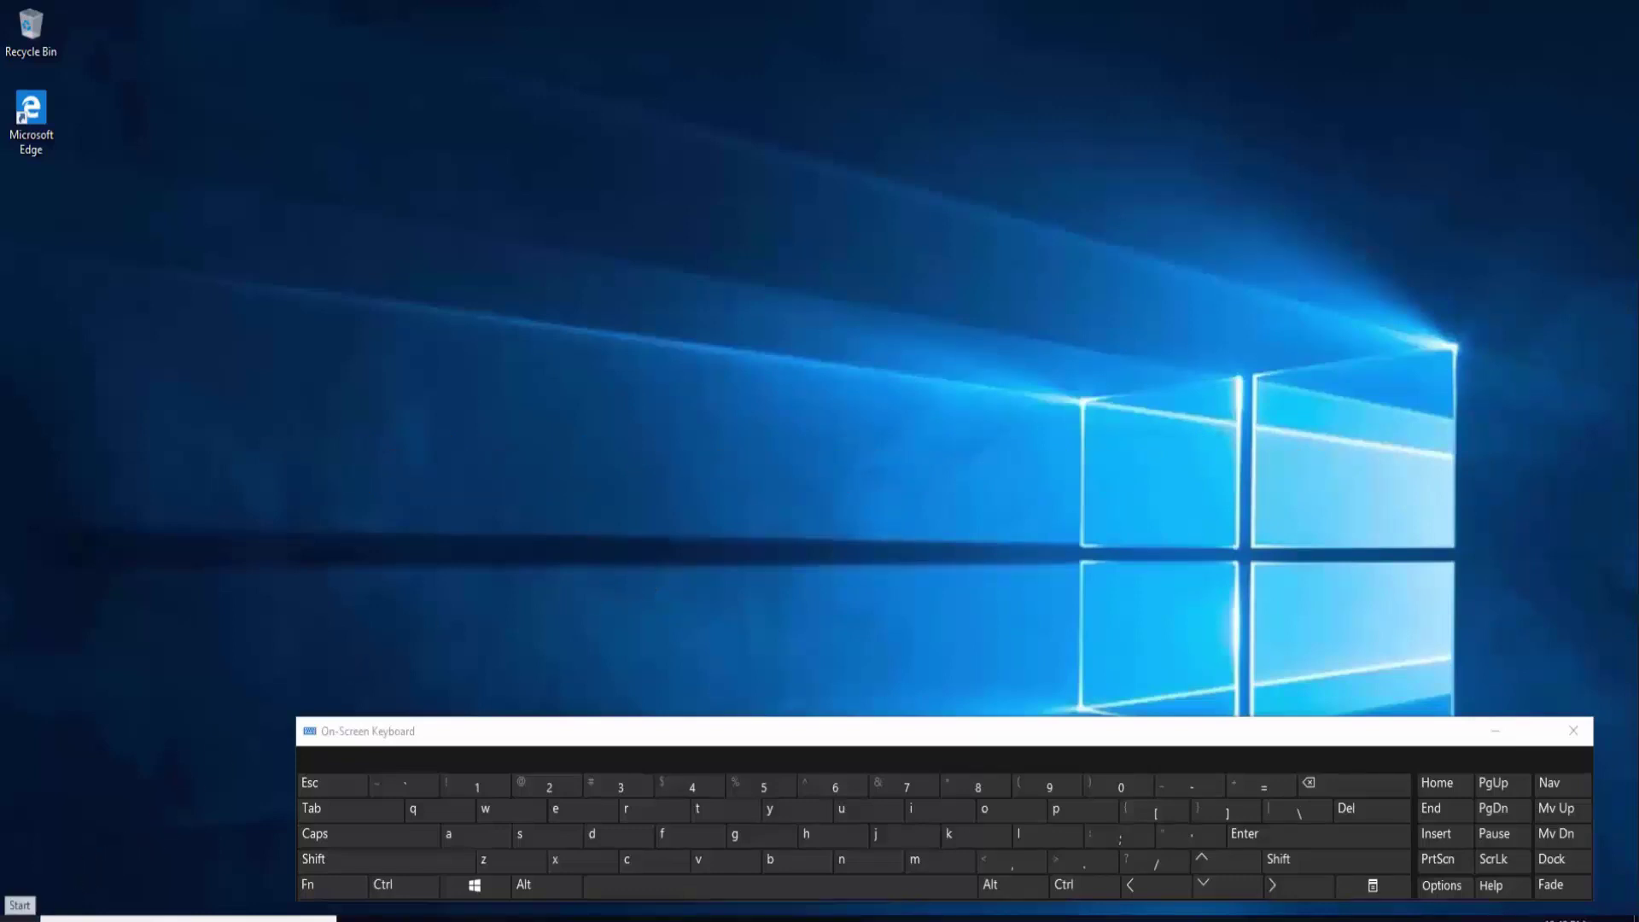
In Device Manager, review the USB Root Hub's Power Management tab under Universal Serial Bus controllers.
right_click(19, 906)
left_click(166, 517)
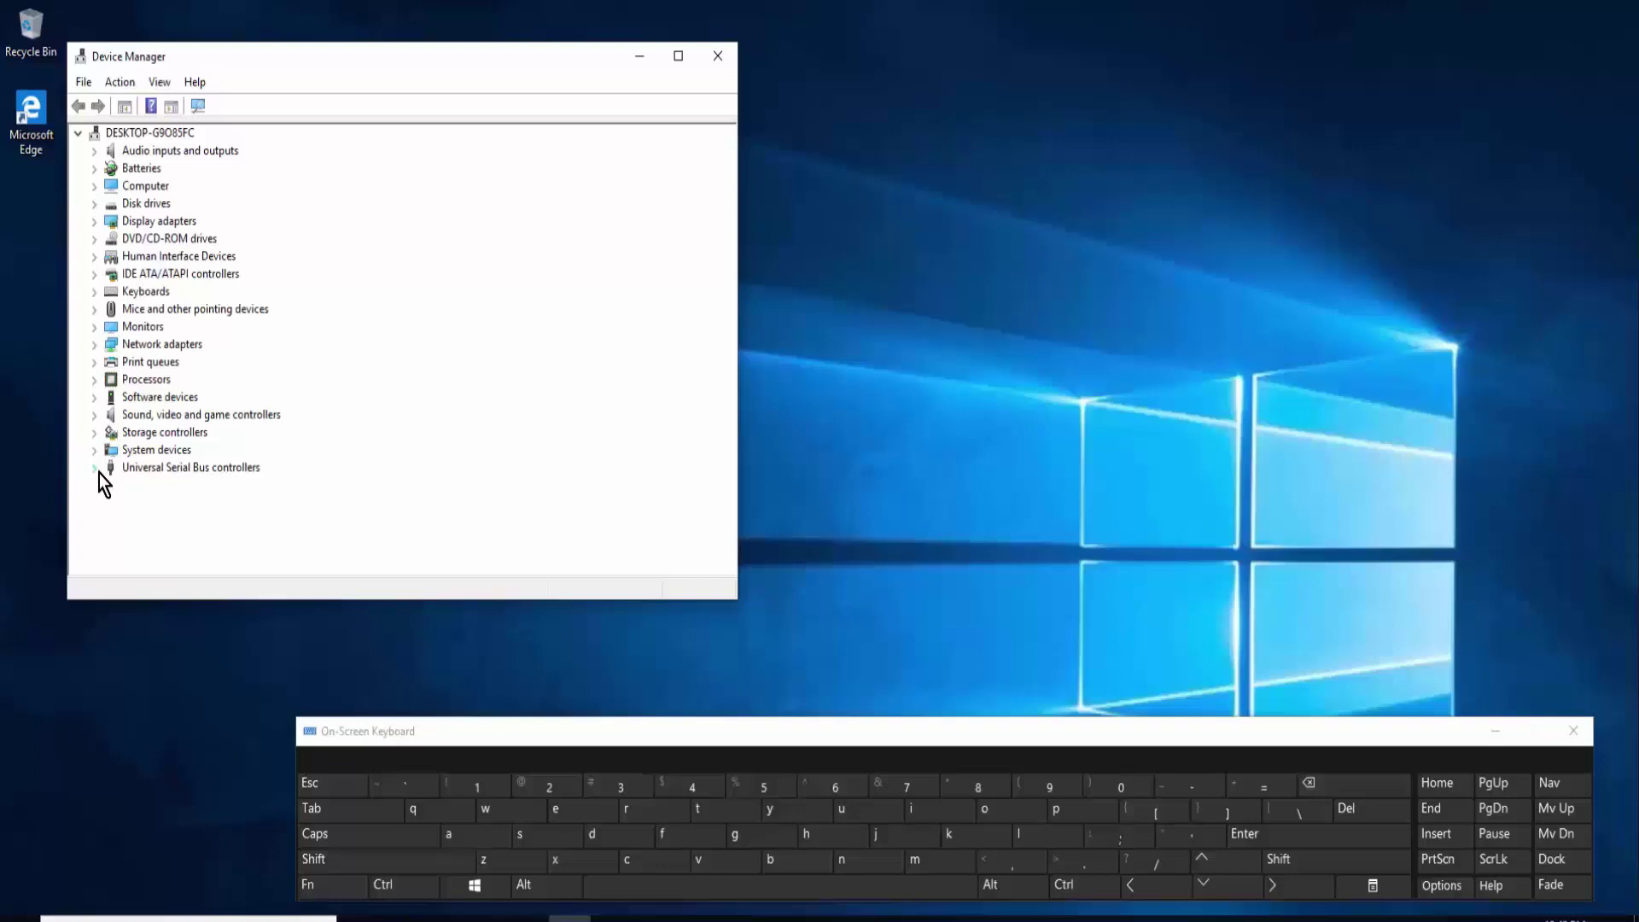
double_click(176, 469)
left_click(171, 504)
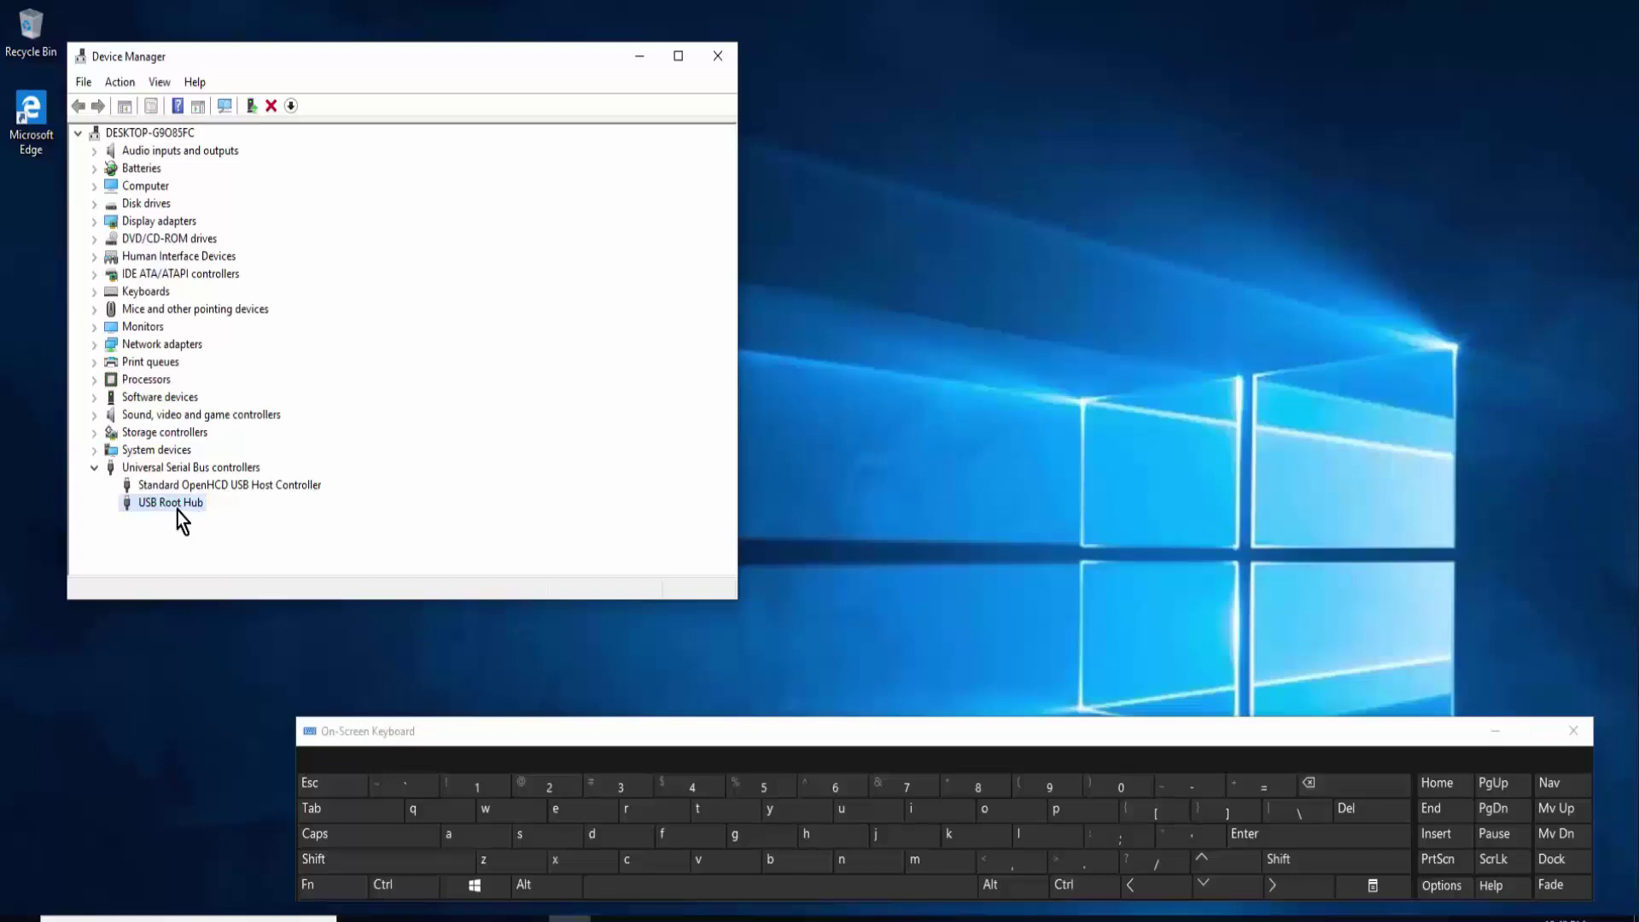
double_click(178, 507)
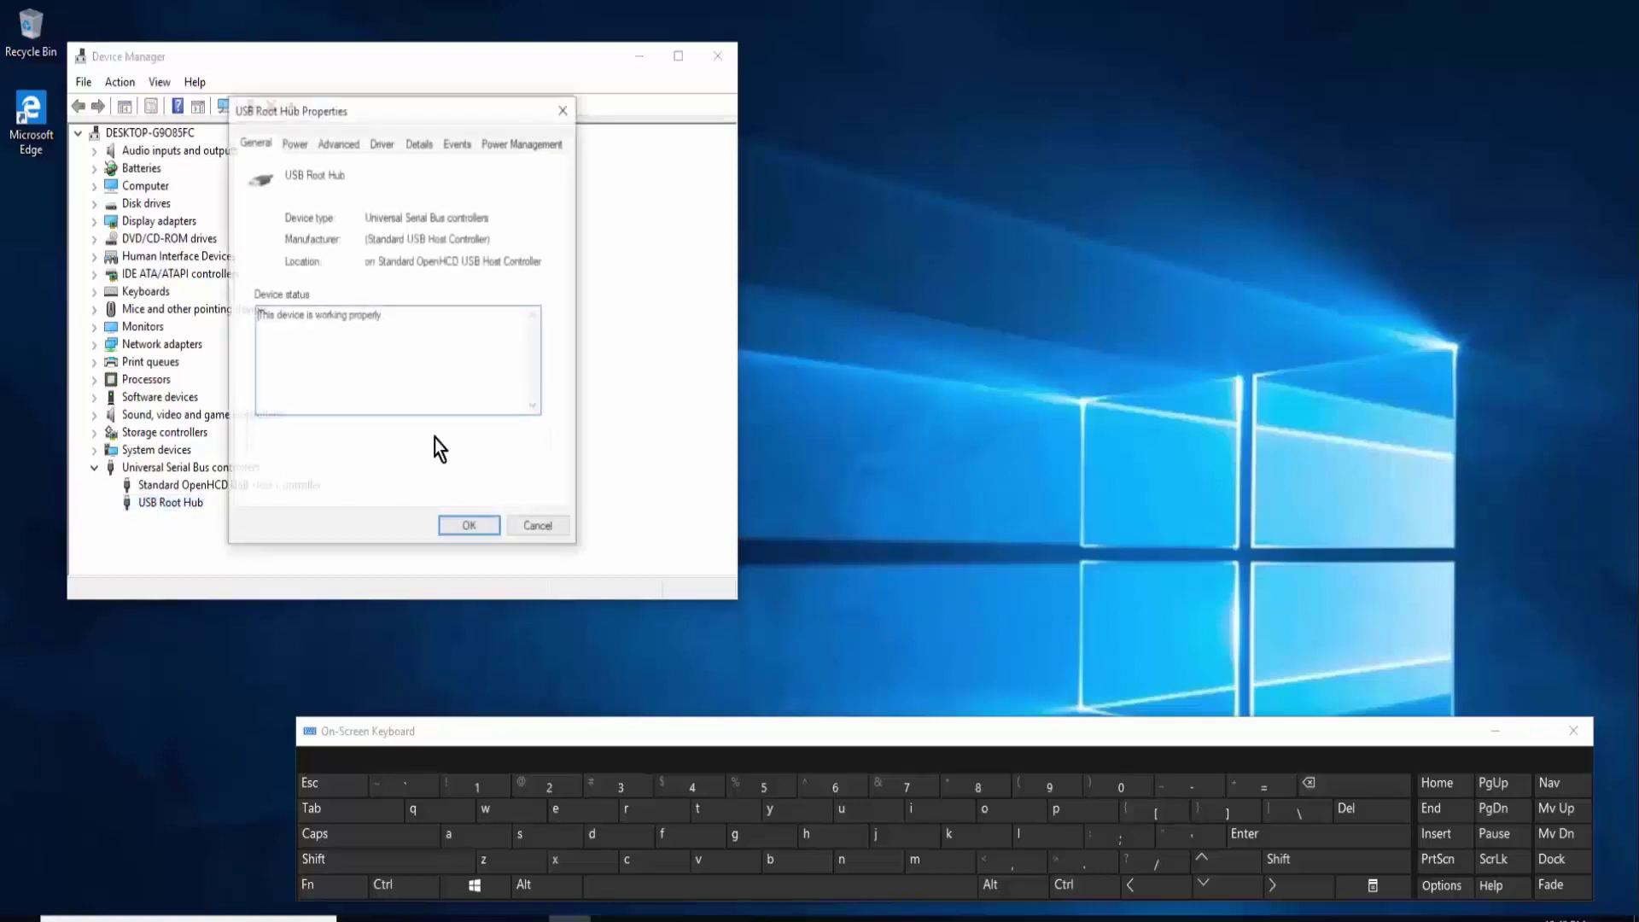
left_click(538, 141)
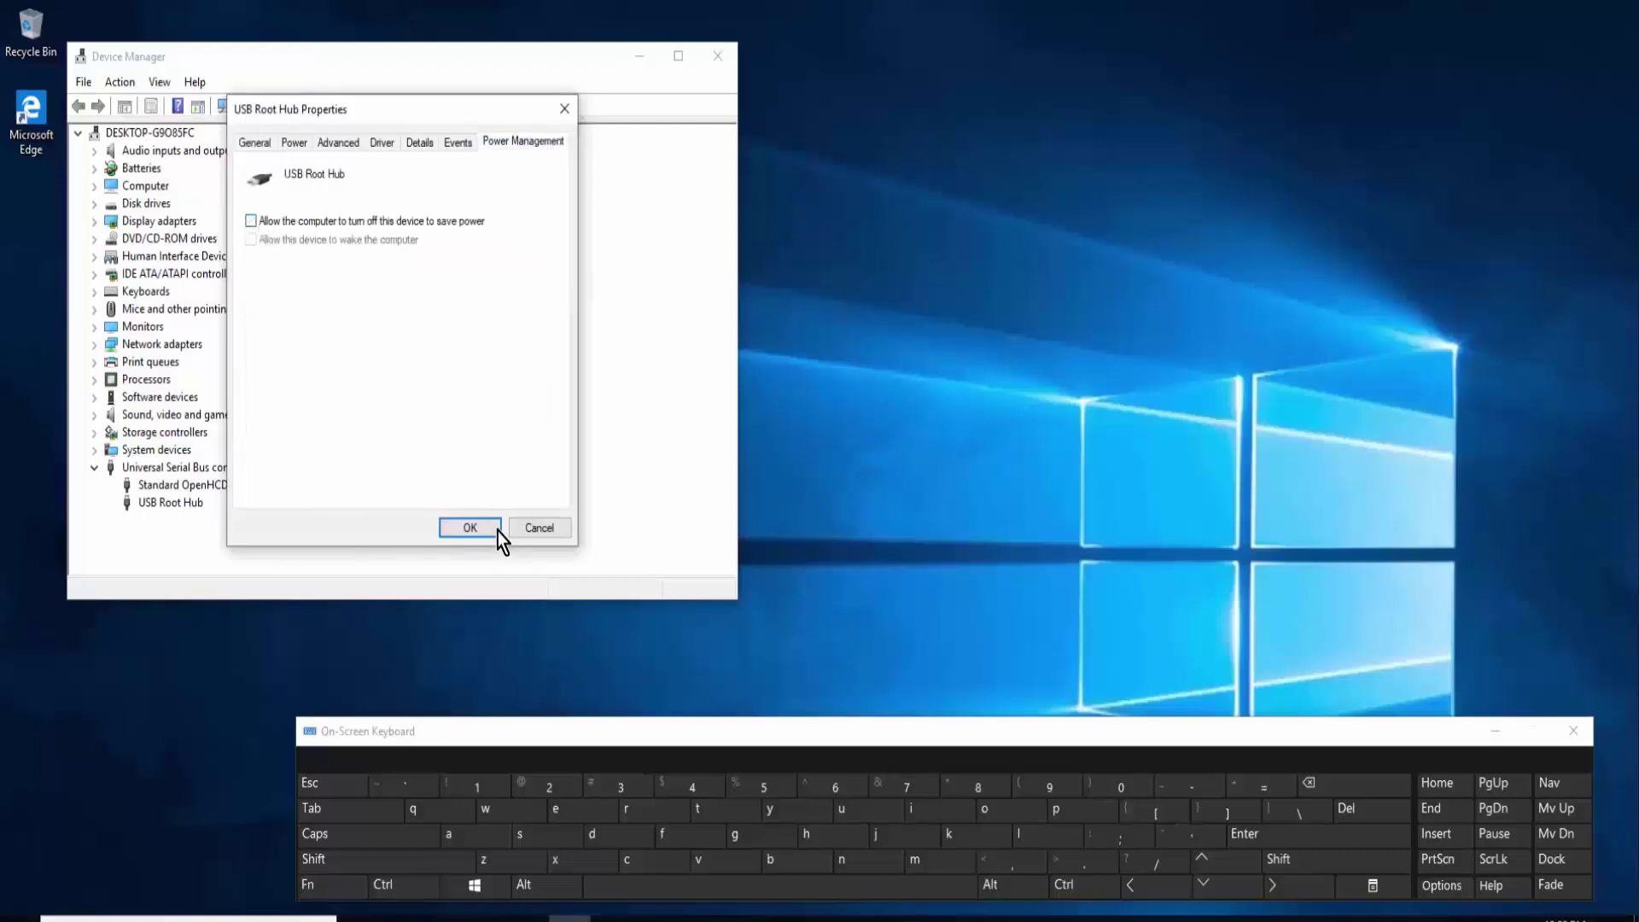
left_click(530, 526)
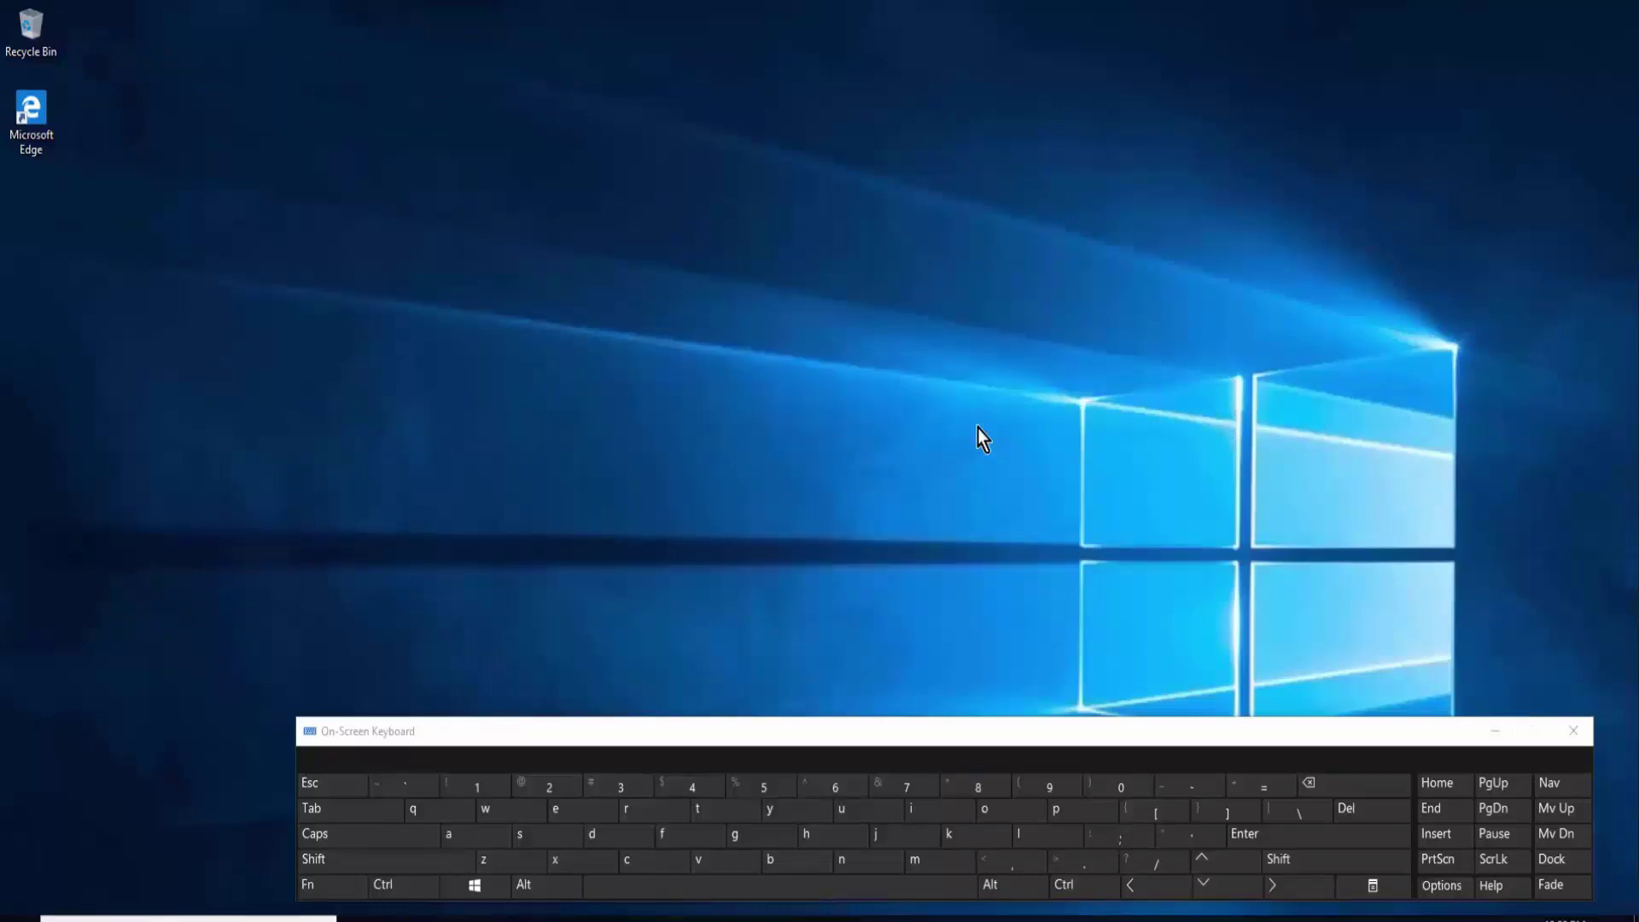
left_click(17, 915)
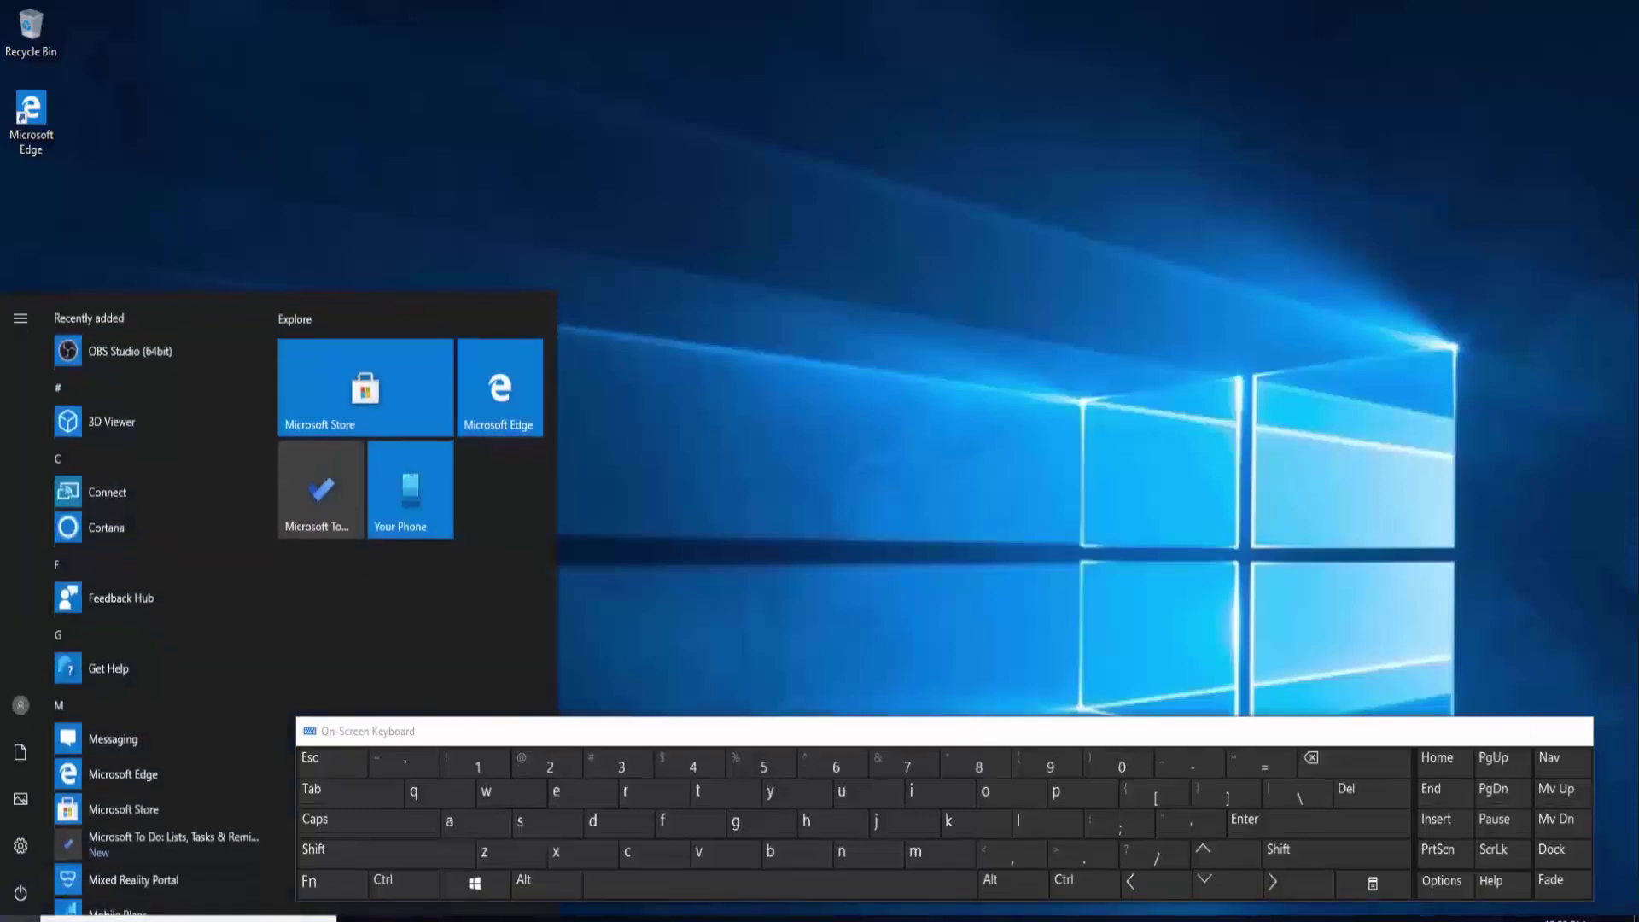
left_click(24, 853)
Search Settings for 'find and fix ke', run the keyboard troubleshooter, and close it when finished.
left_click(492, 139)
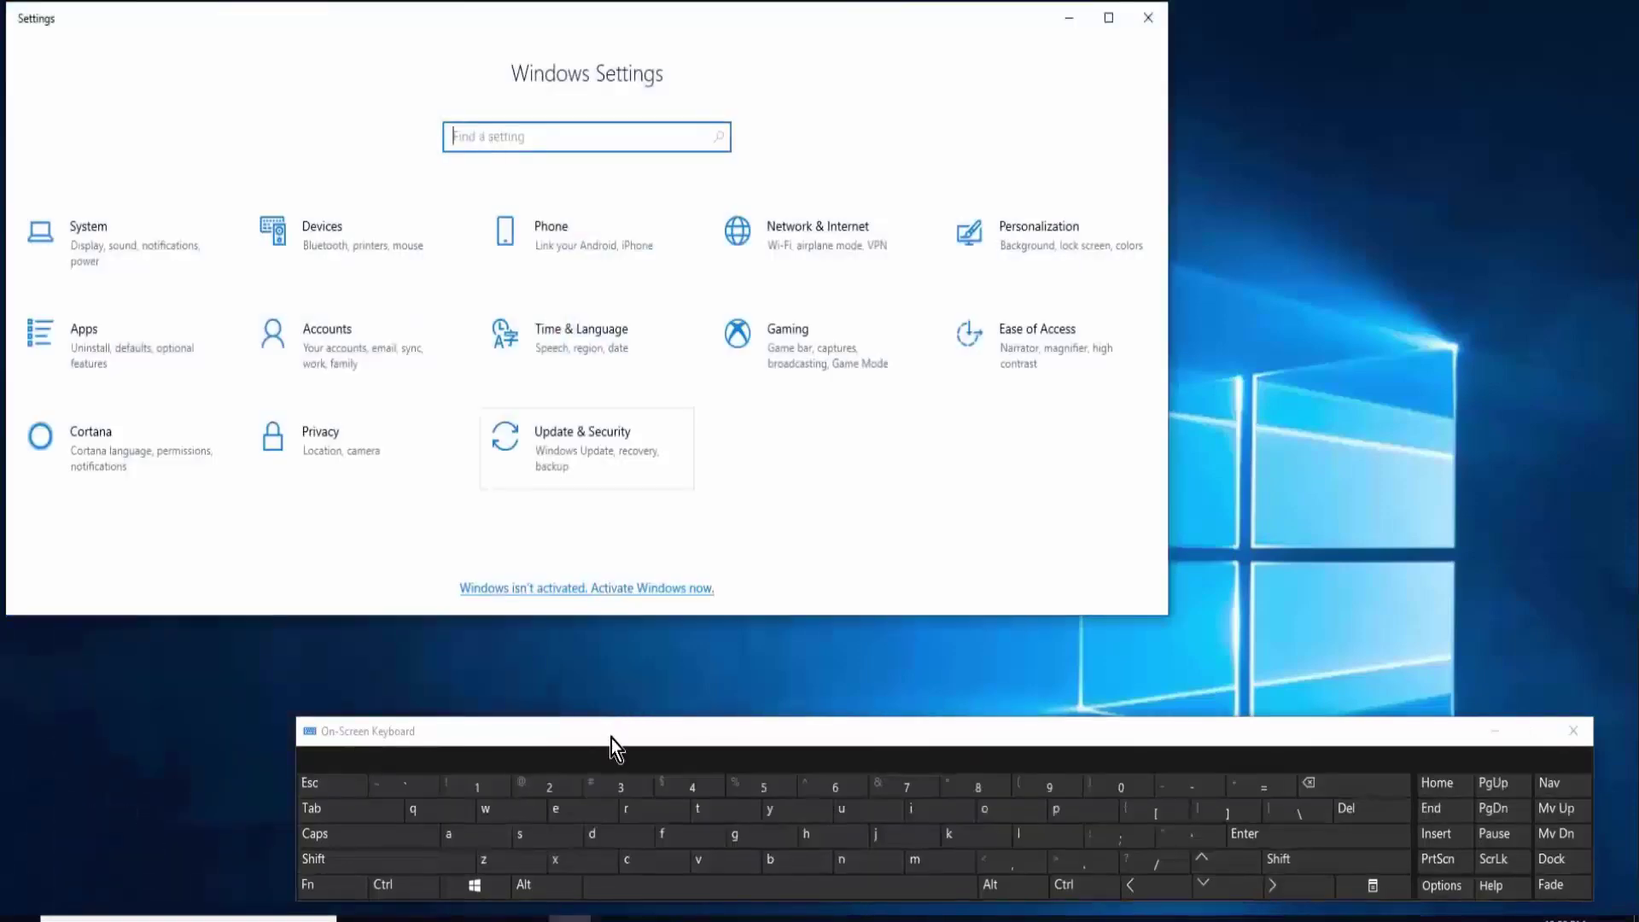
type("find and fix ke")
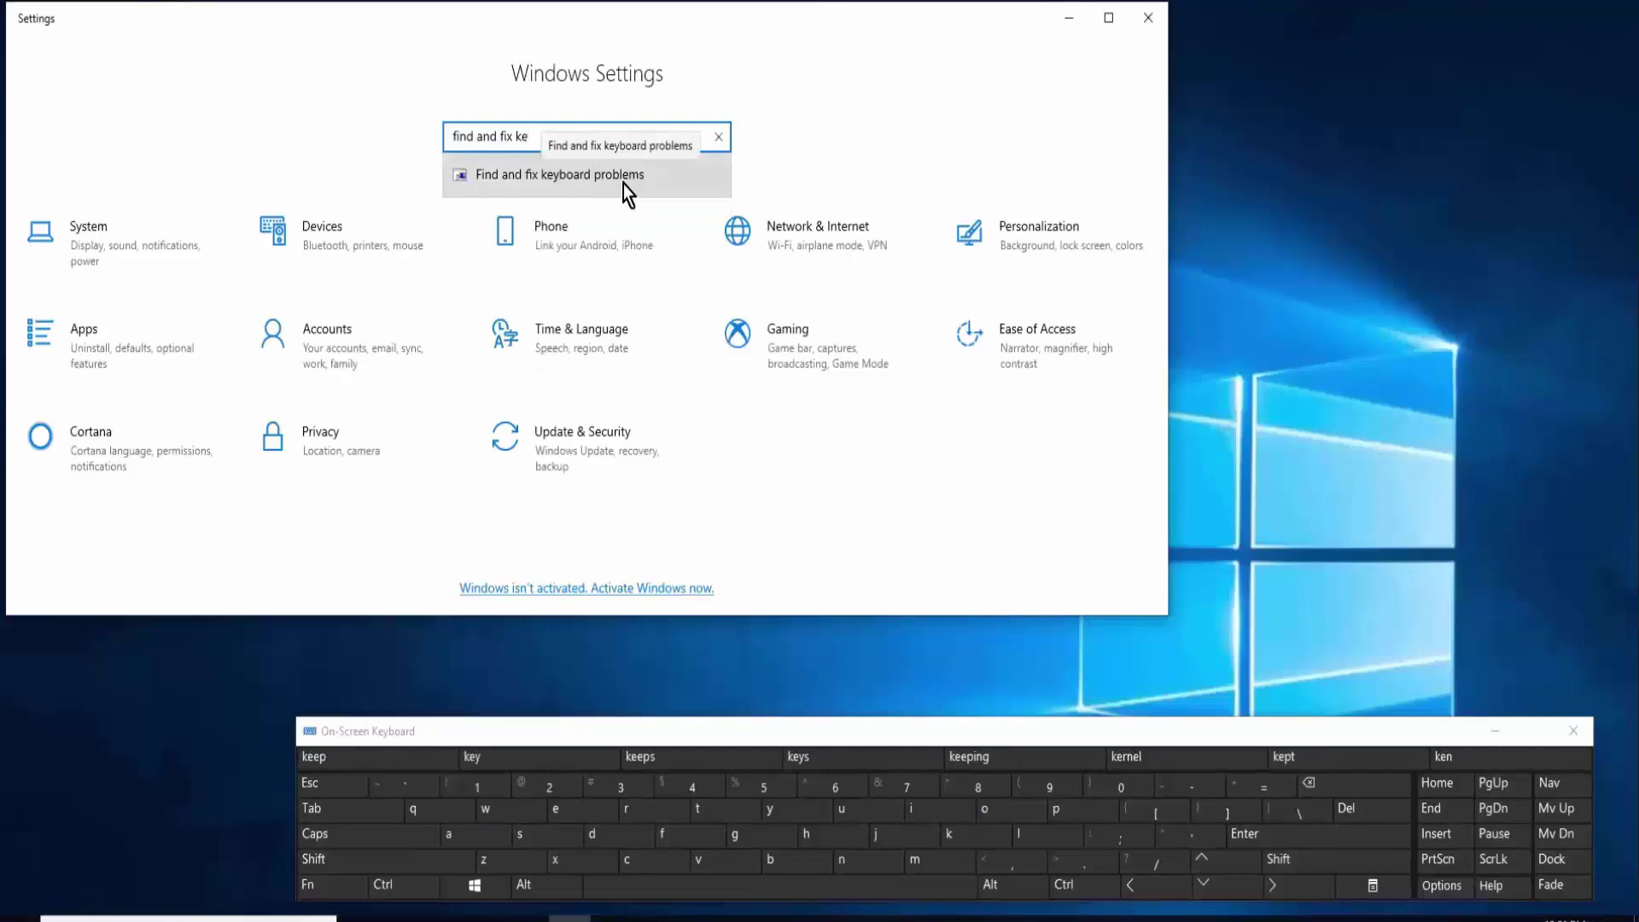
left_click(626, 182)
left_click(960, 651)
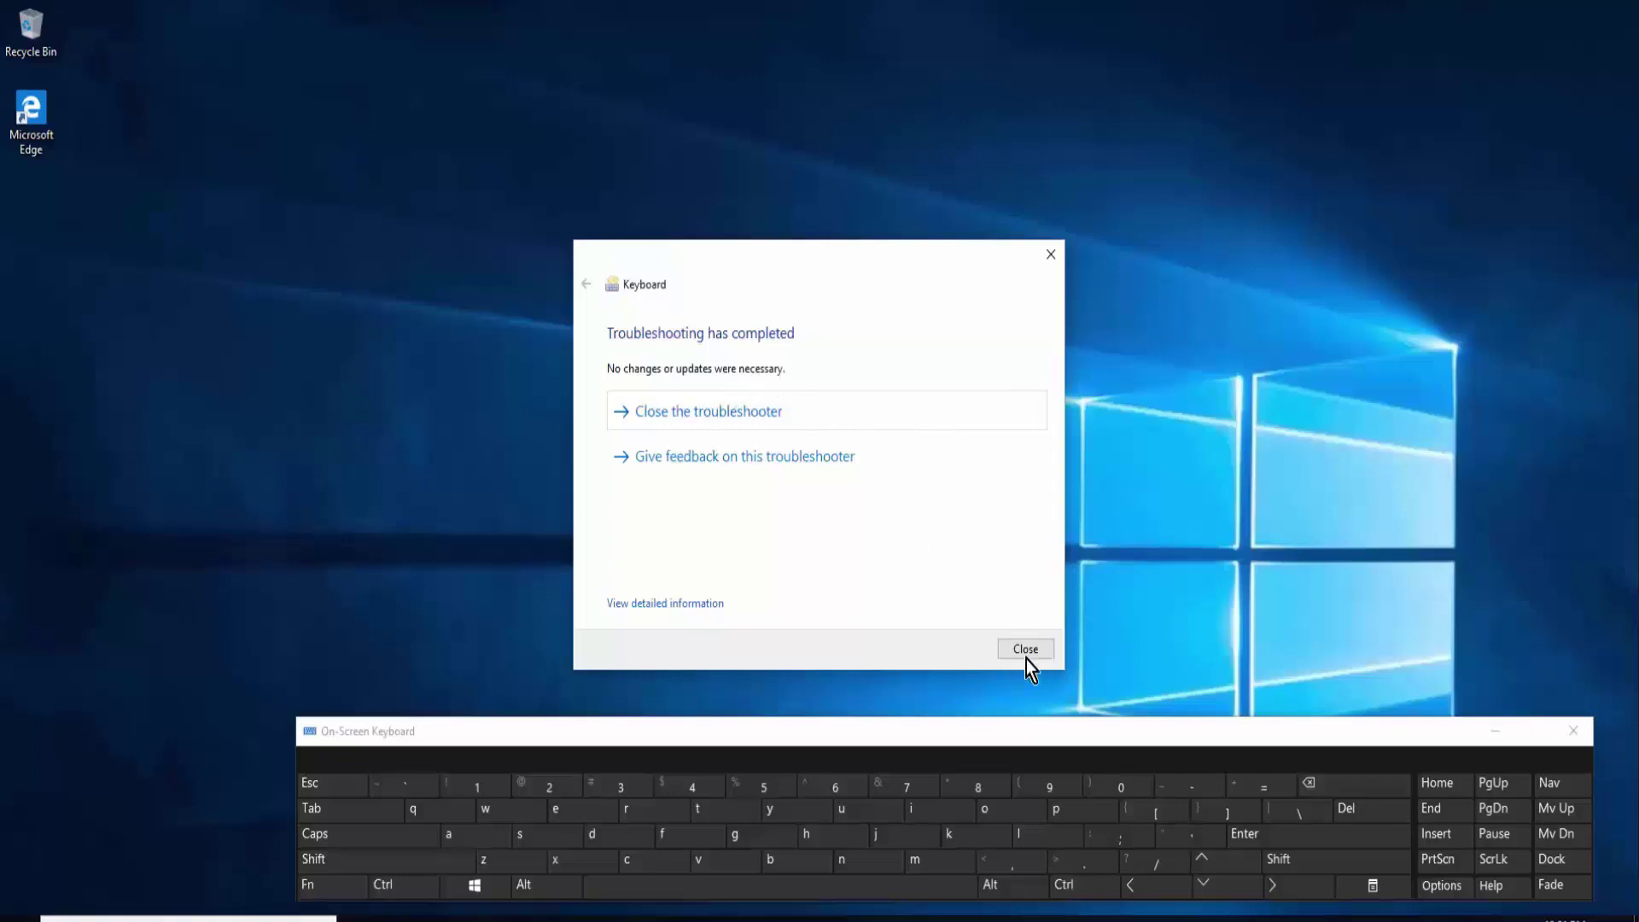
left_click(1051, 653)
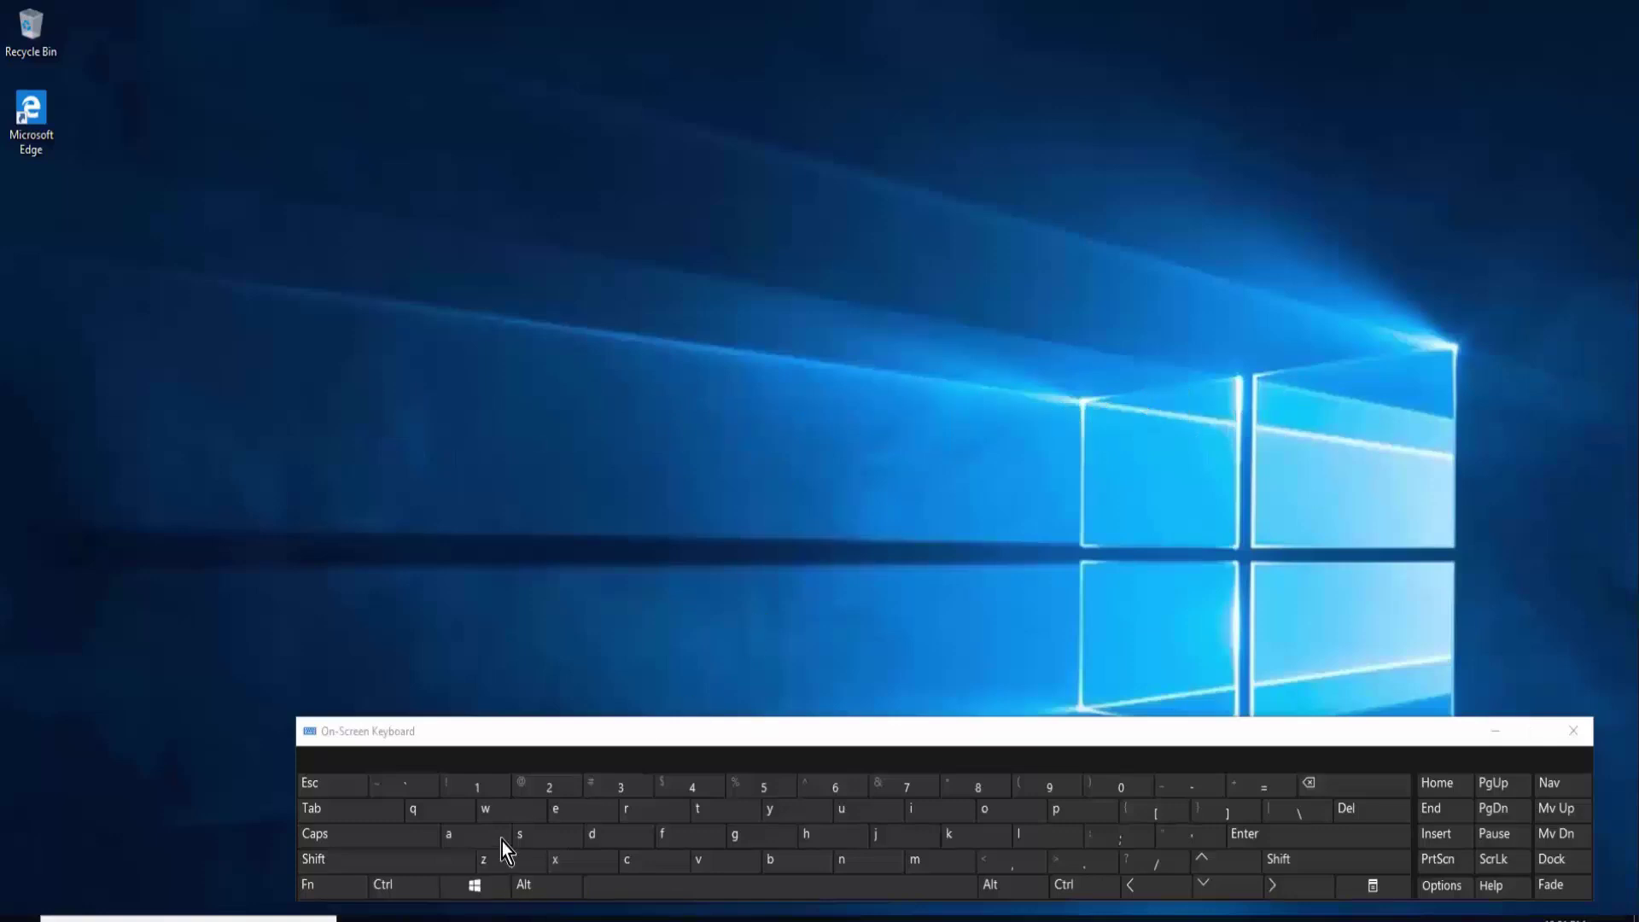
Open Control Panel by running control from the Run box.
left_click(474, 886)
left_click(640, 812)
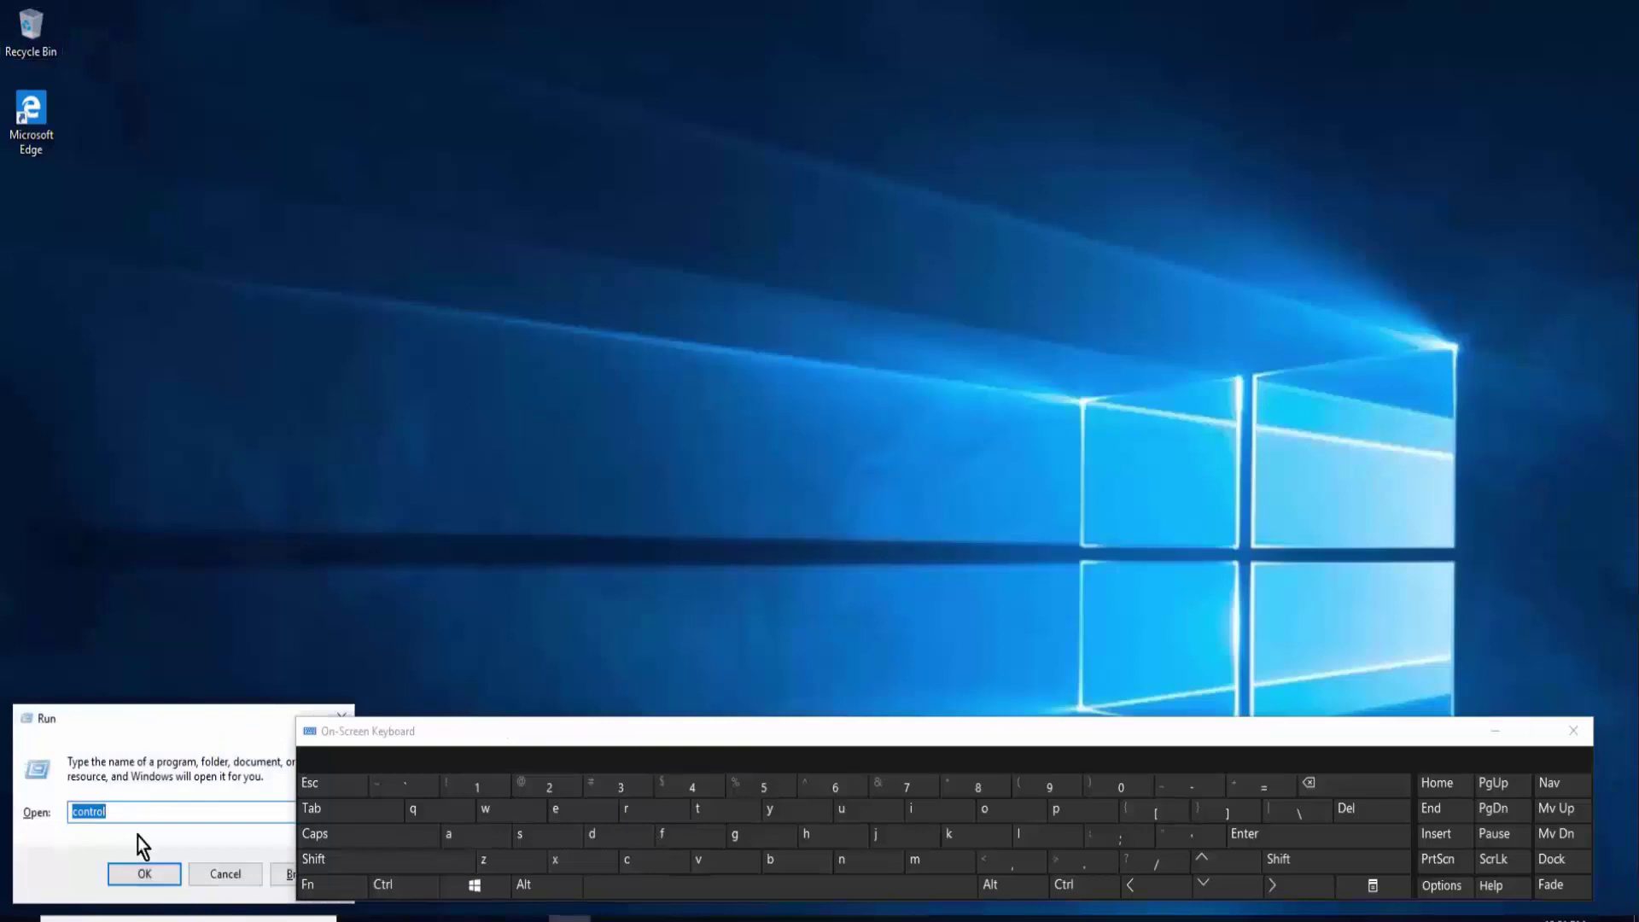
left_click(144, 873)
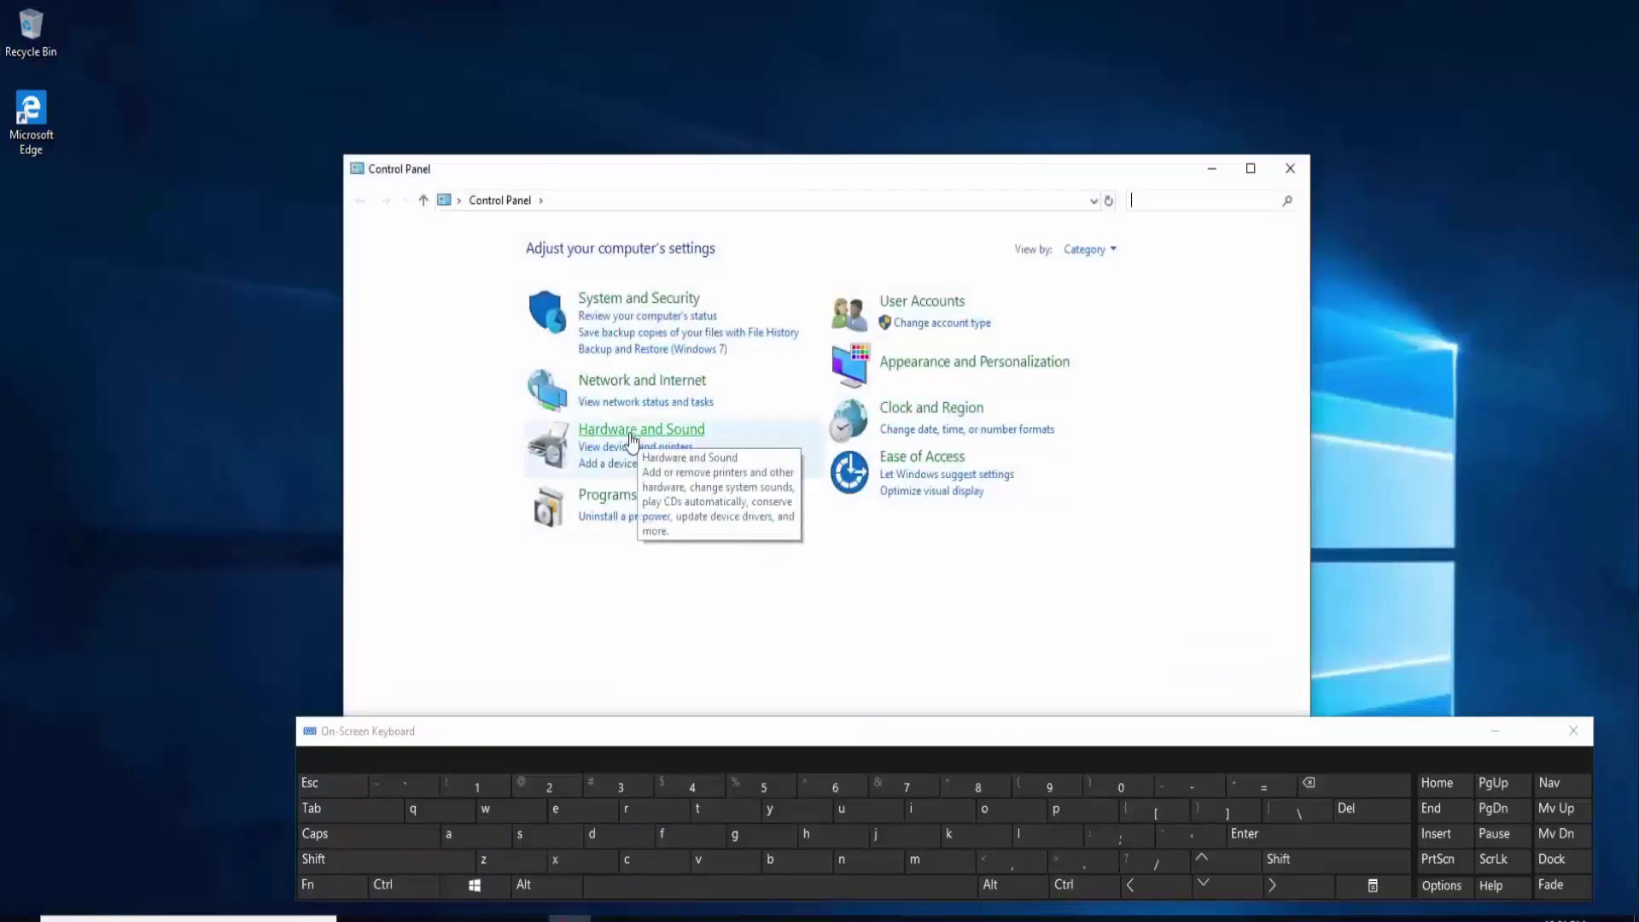
Open Power Options' power button settings, unlock the unavailable settings, then close them and the On-Screen Keyboard.
left_click(632, 436)
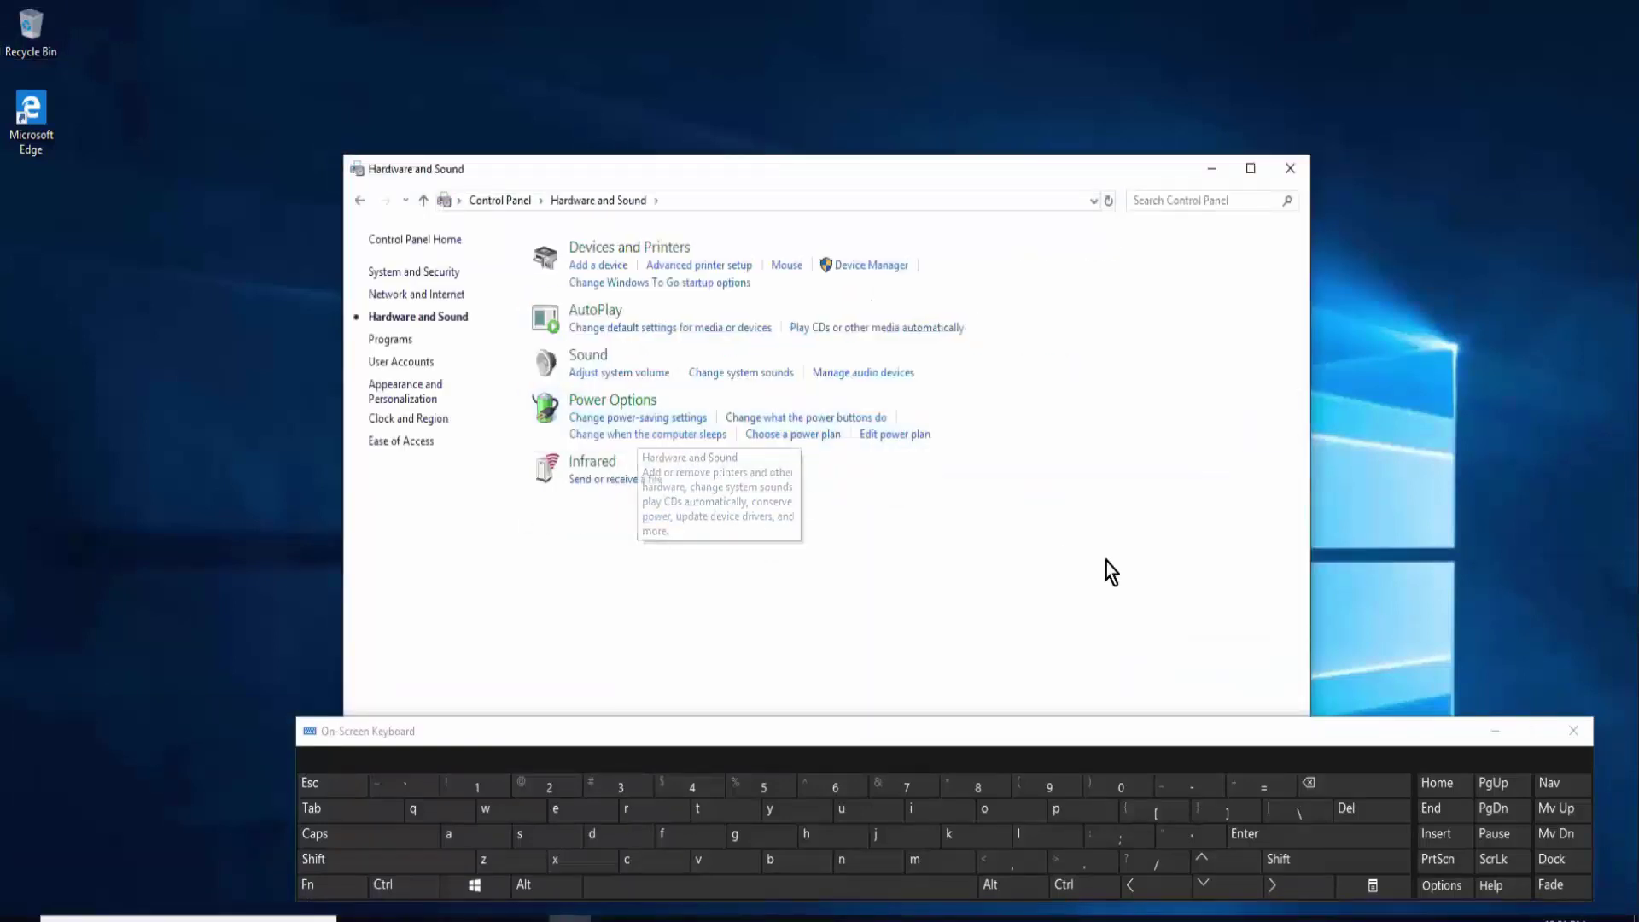
left_click(608, 413)
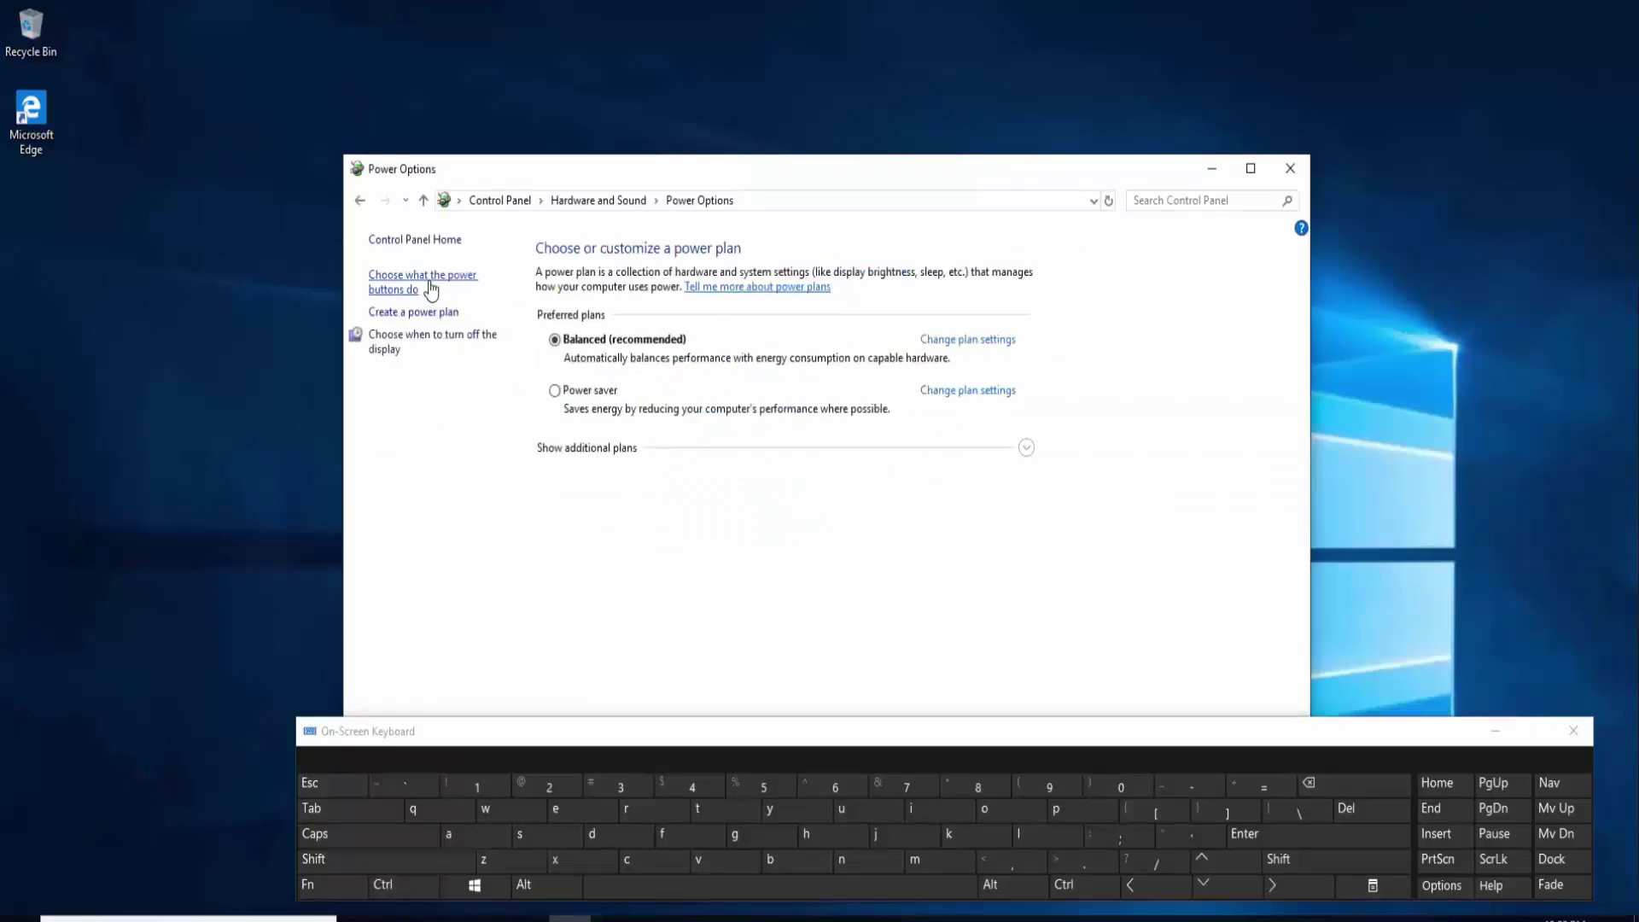
left_click(431, 290)
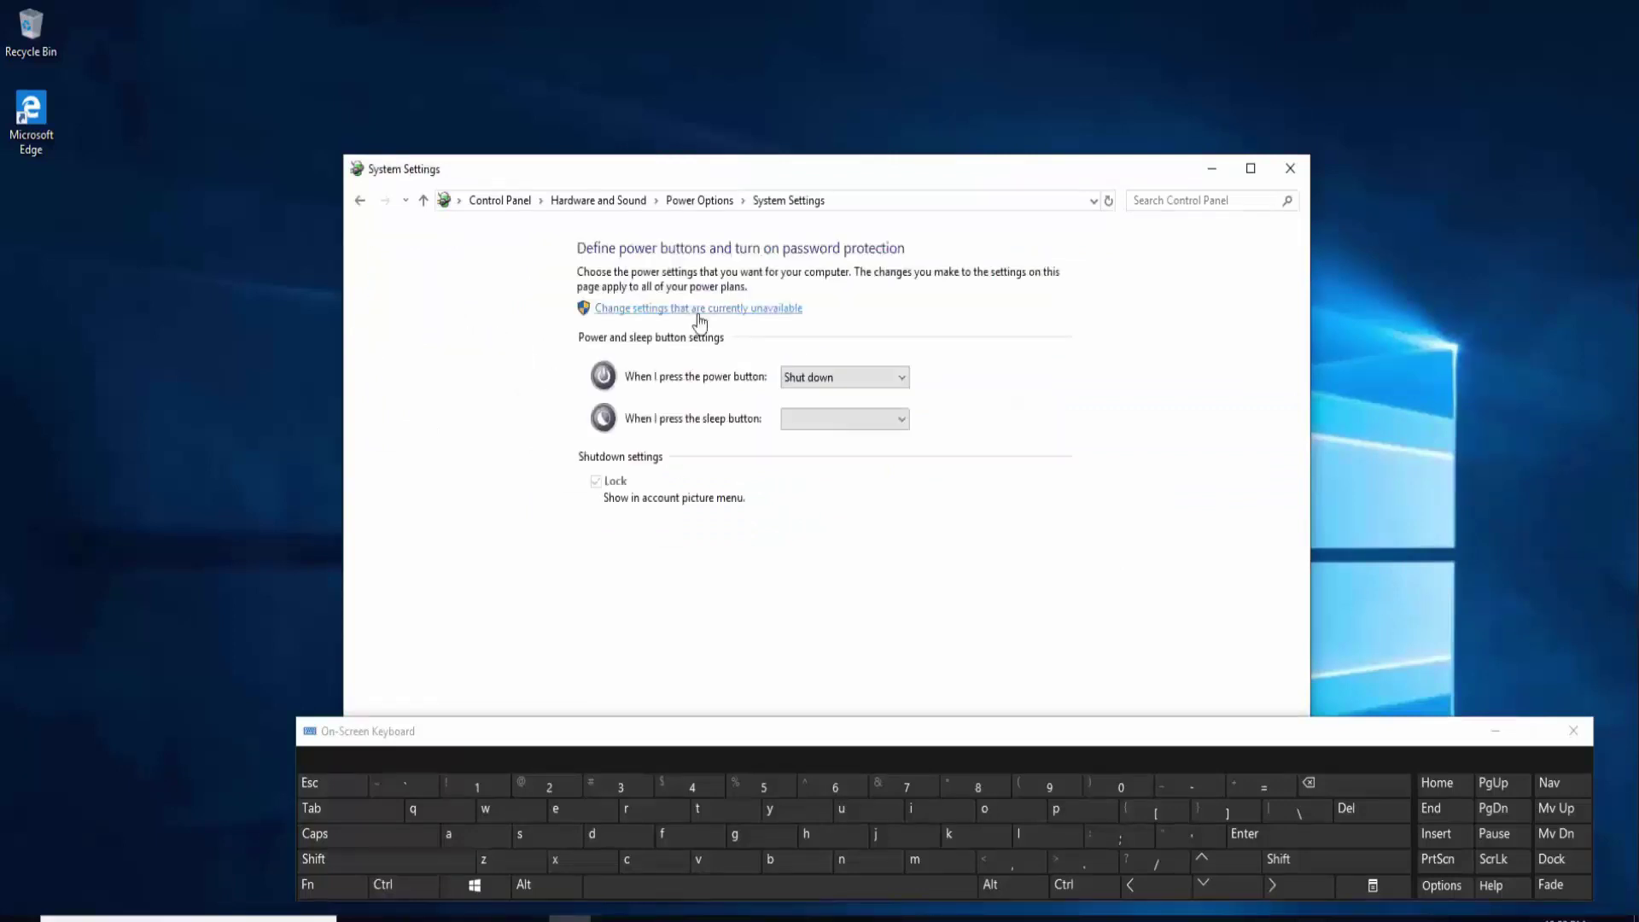
left_click(724, 311)
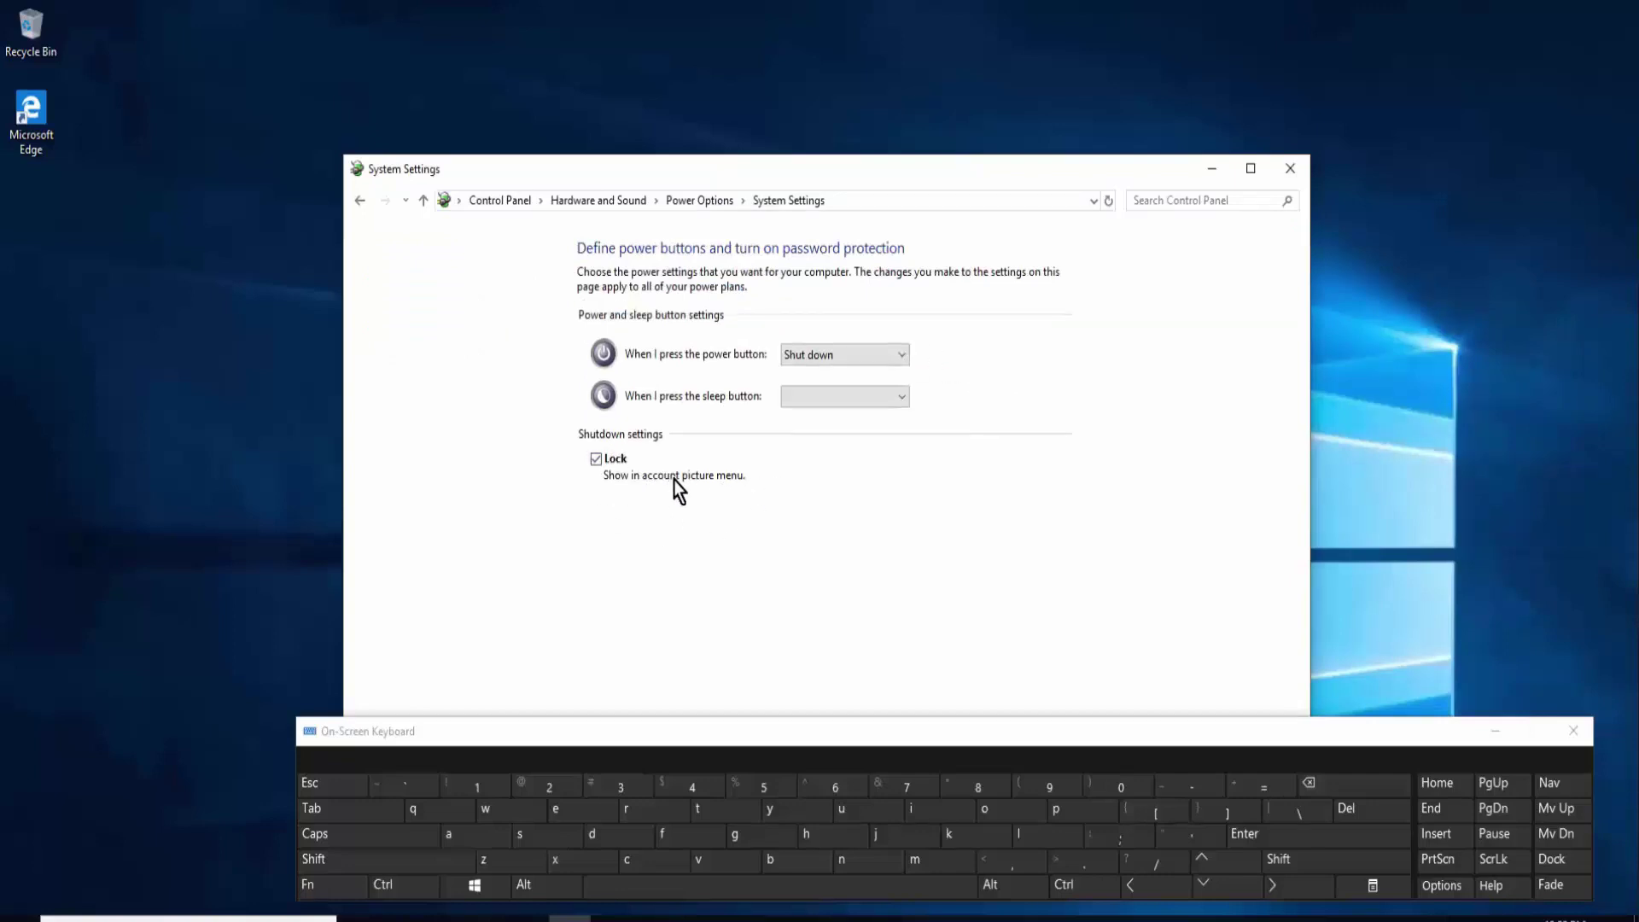
left_click(1573, 731)
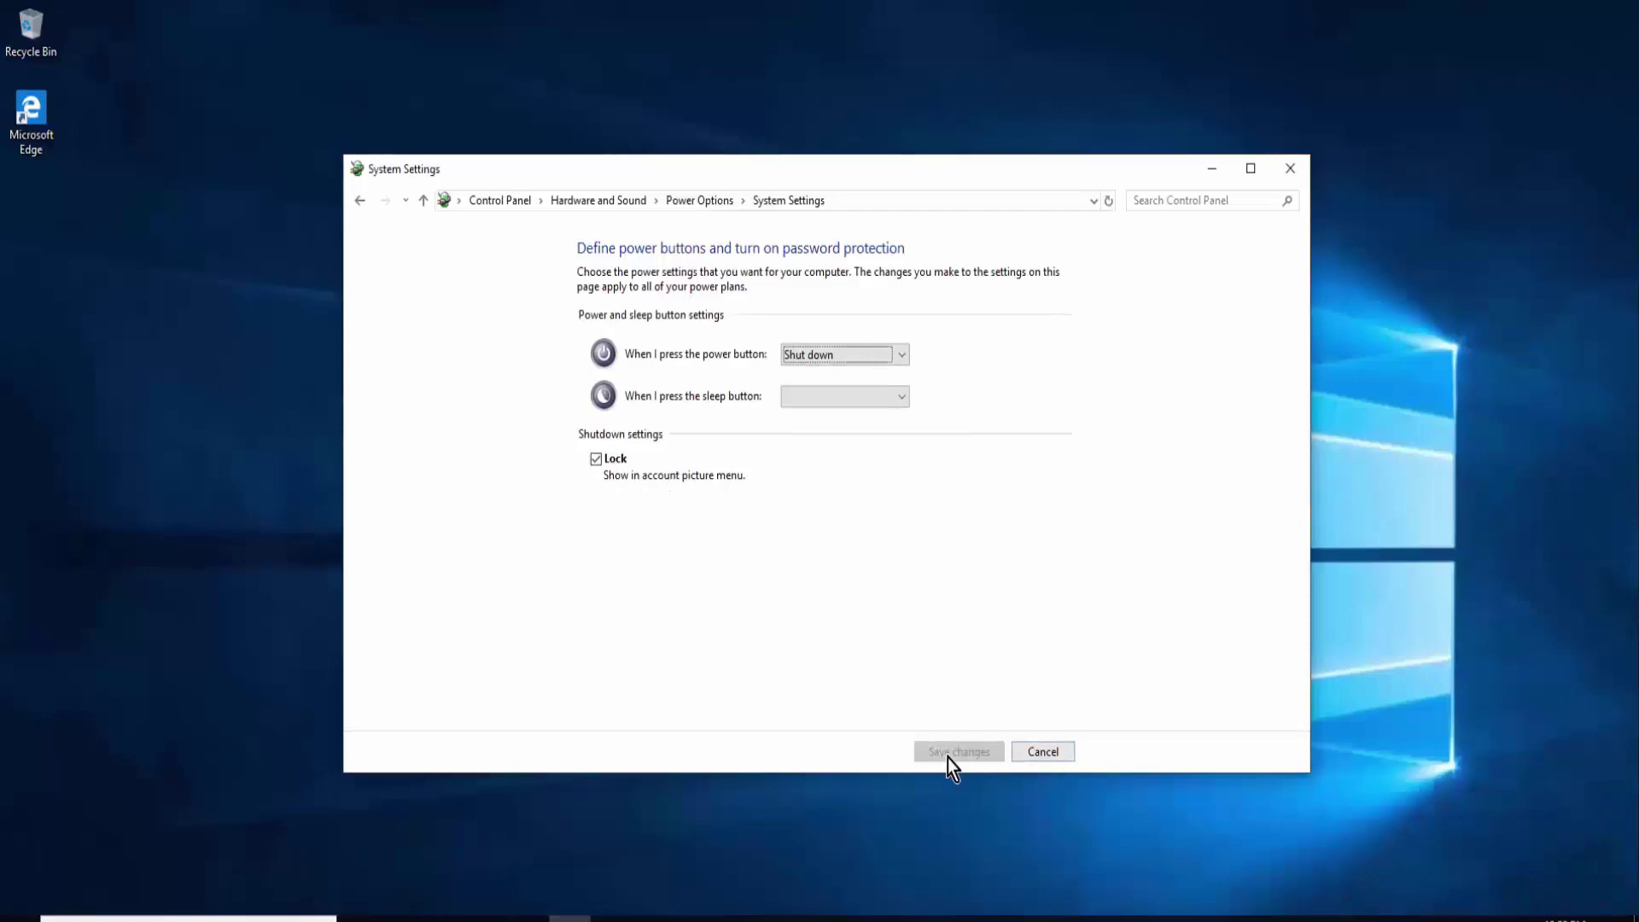
left_click(1297, 175)
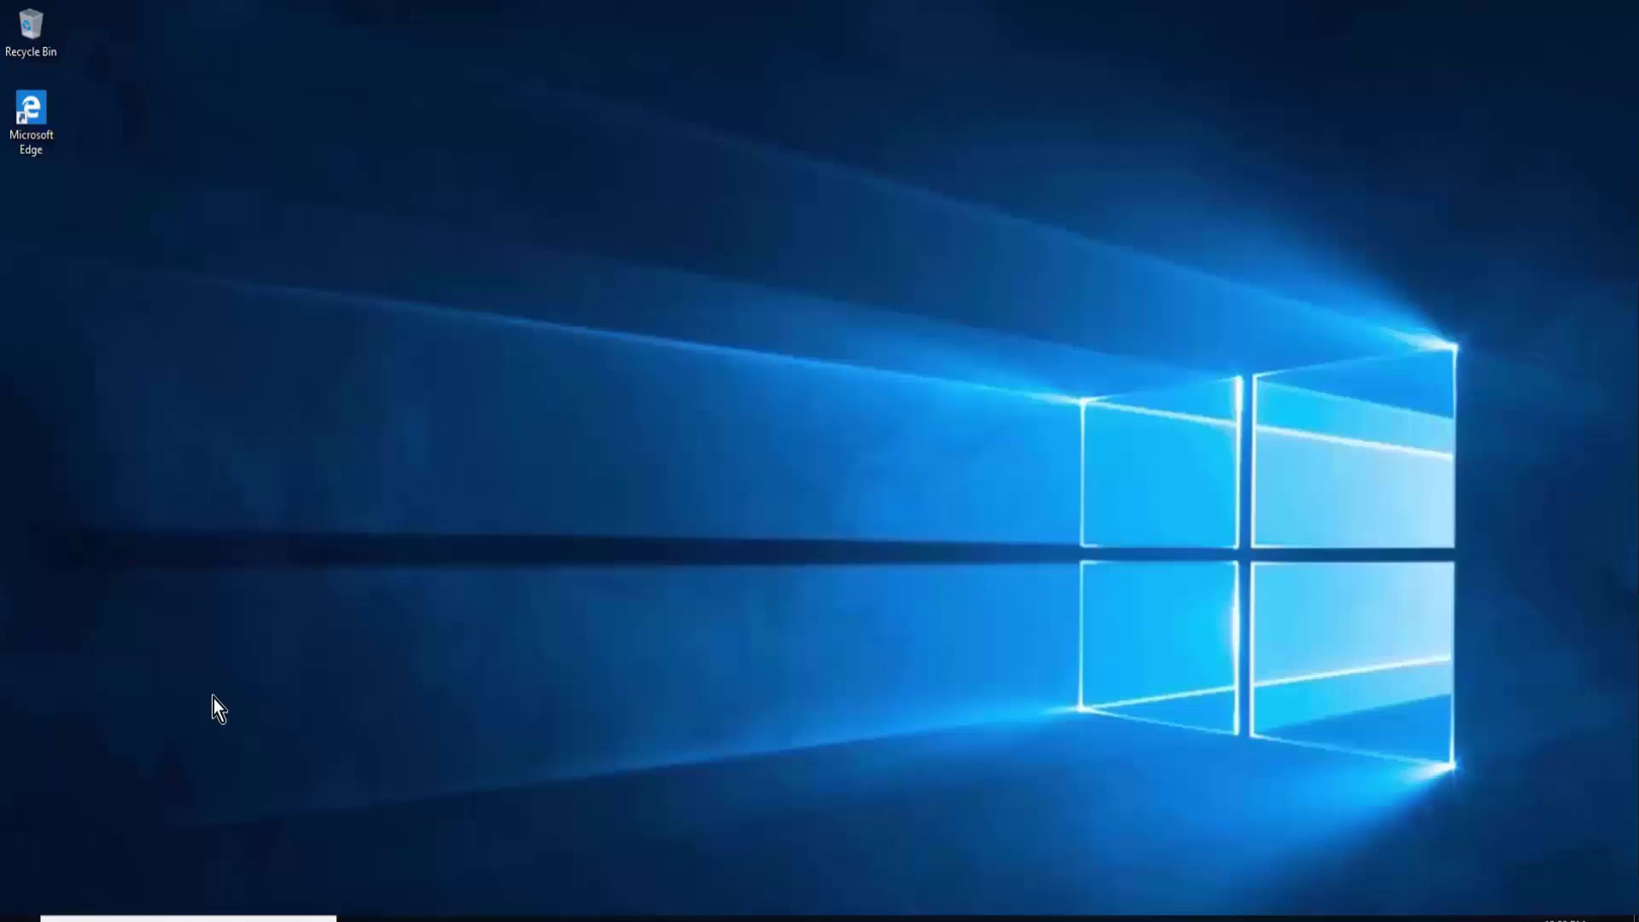
Open Device Manager, expand Keyboards, and choose Update driver for the Standard PS/2 Keyboard.
right_click(18, 917)
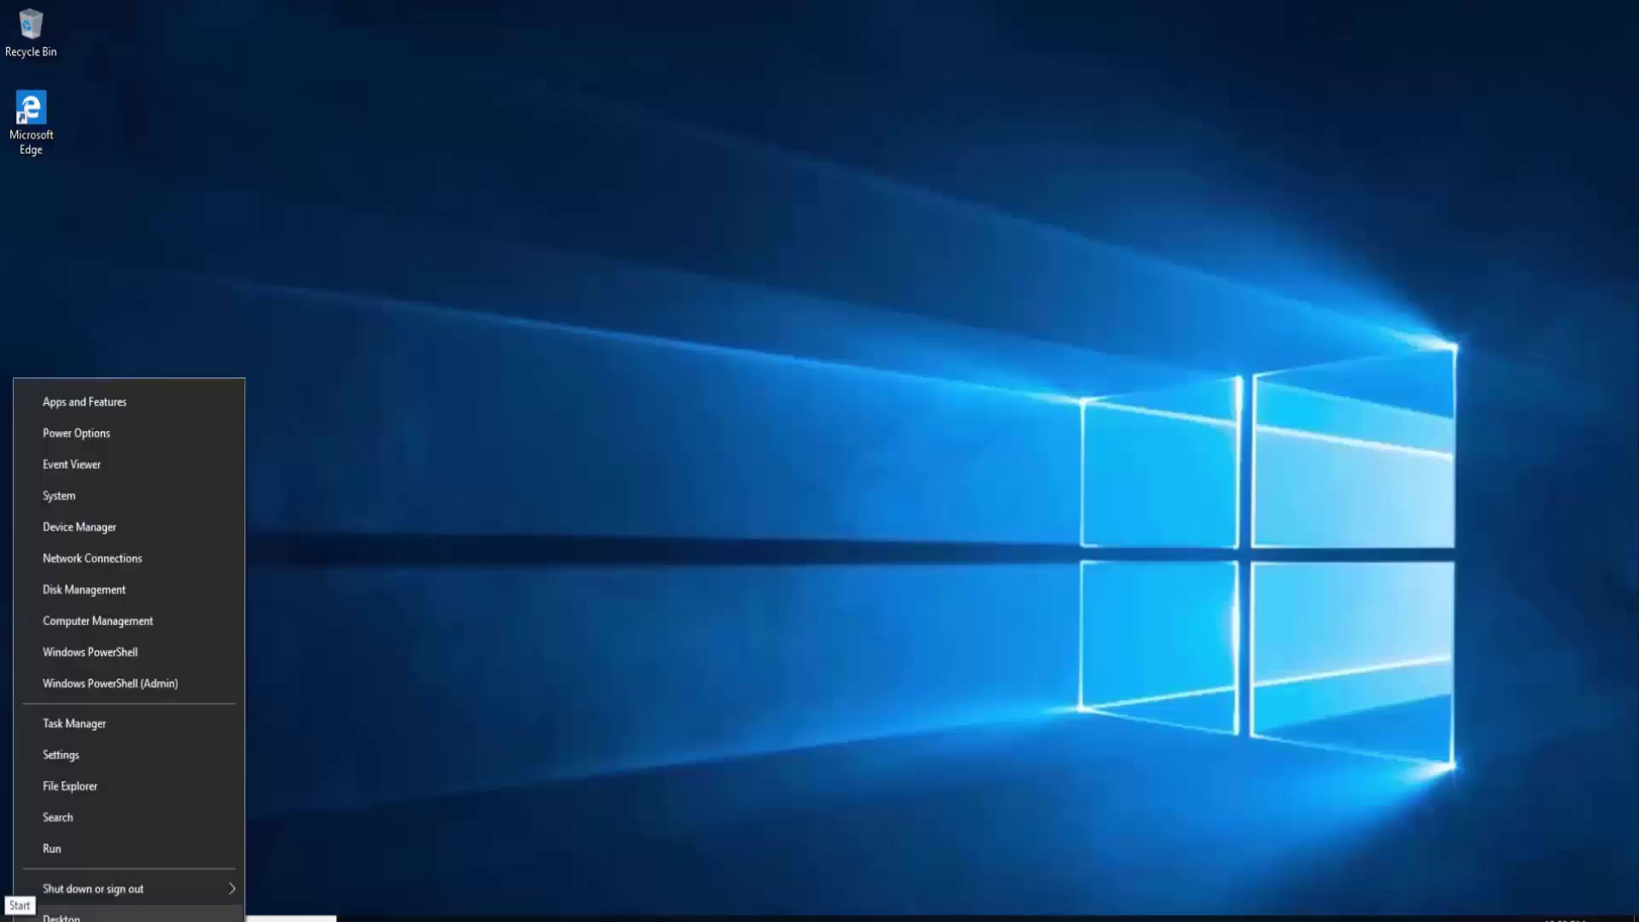
left_click(116, 534)
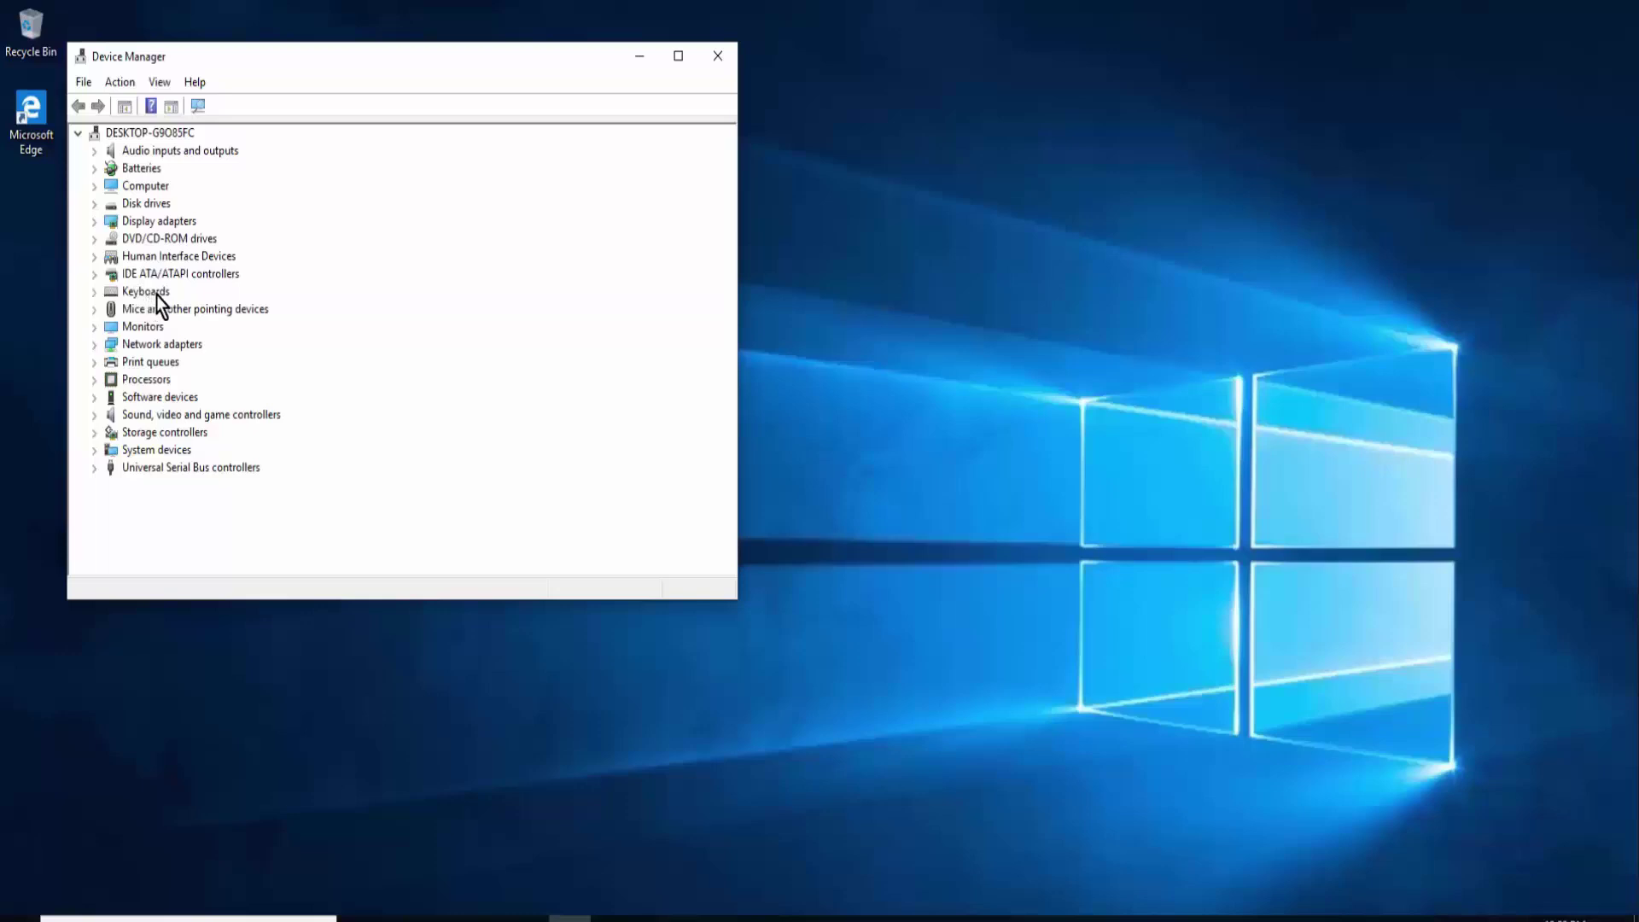
left_click(95, 293)
left_click(199, 312)
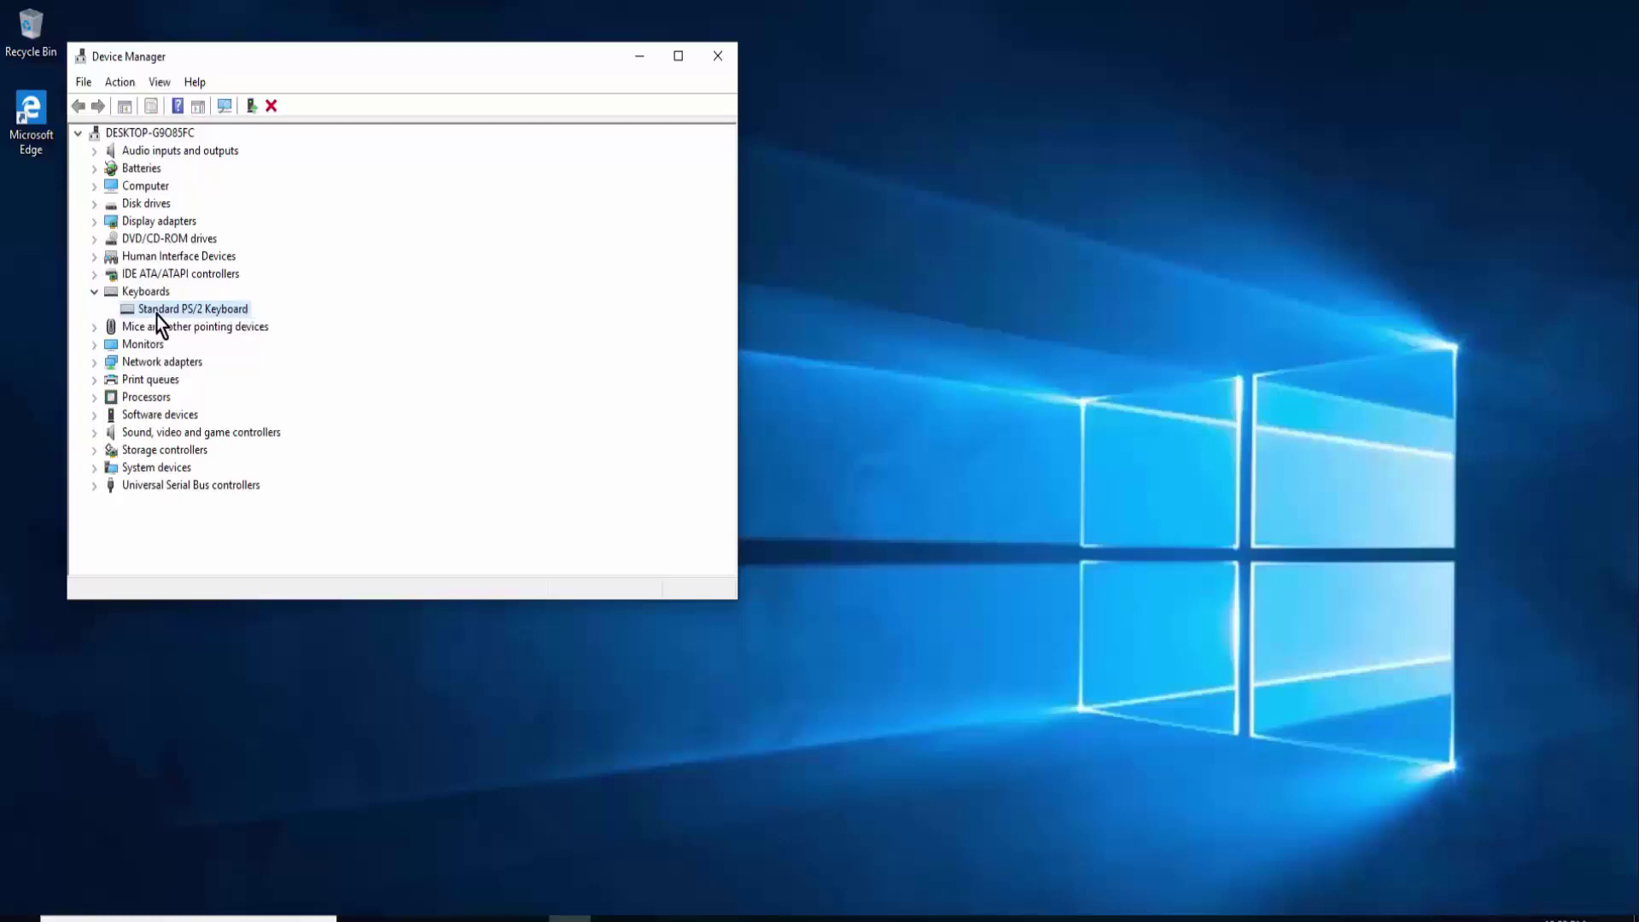
right_click(201, 317)
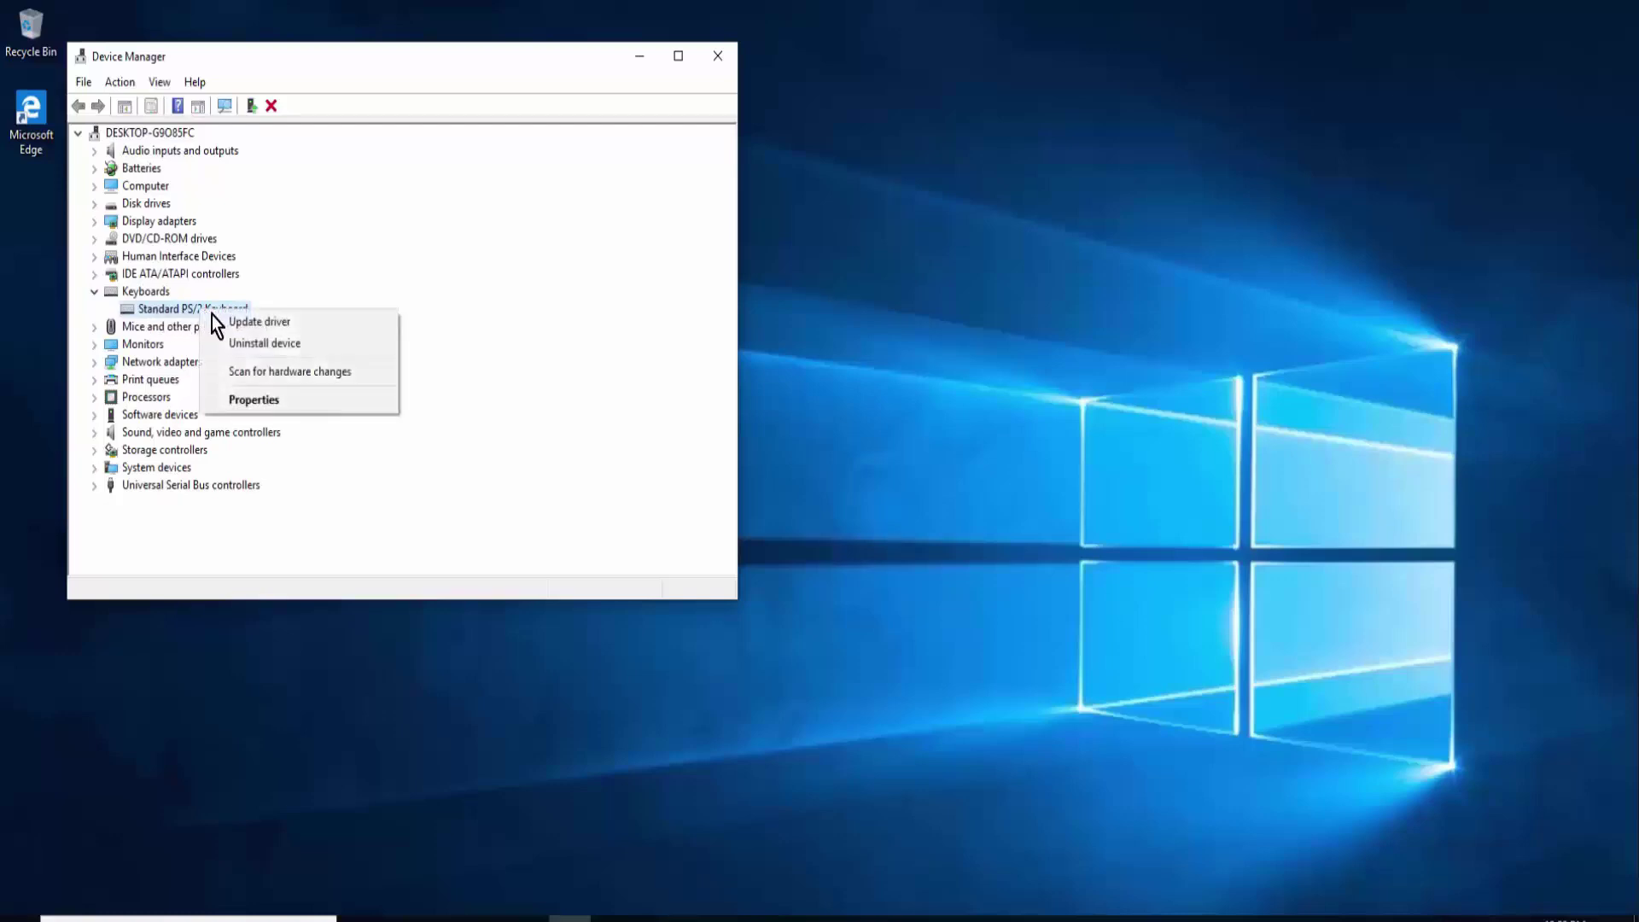
left_click(555, 315)
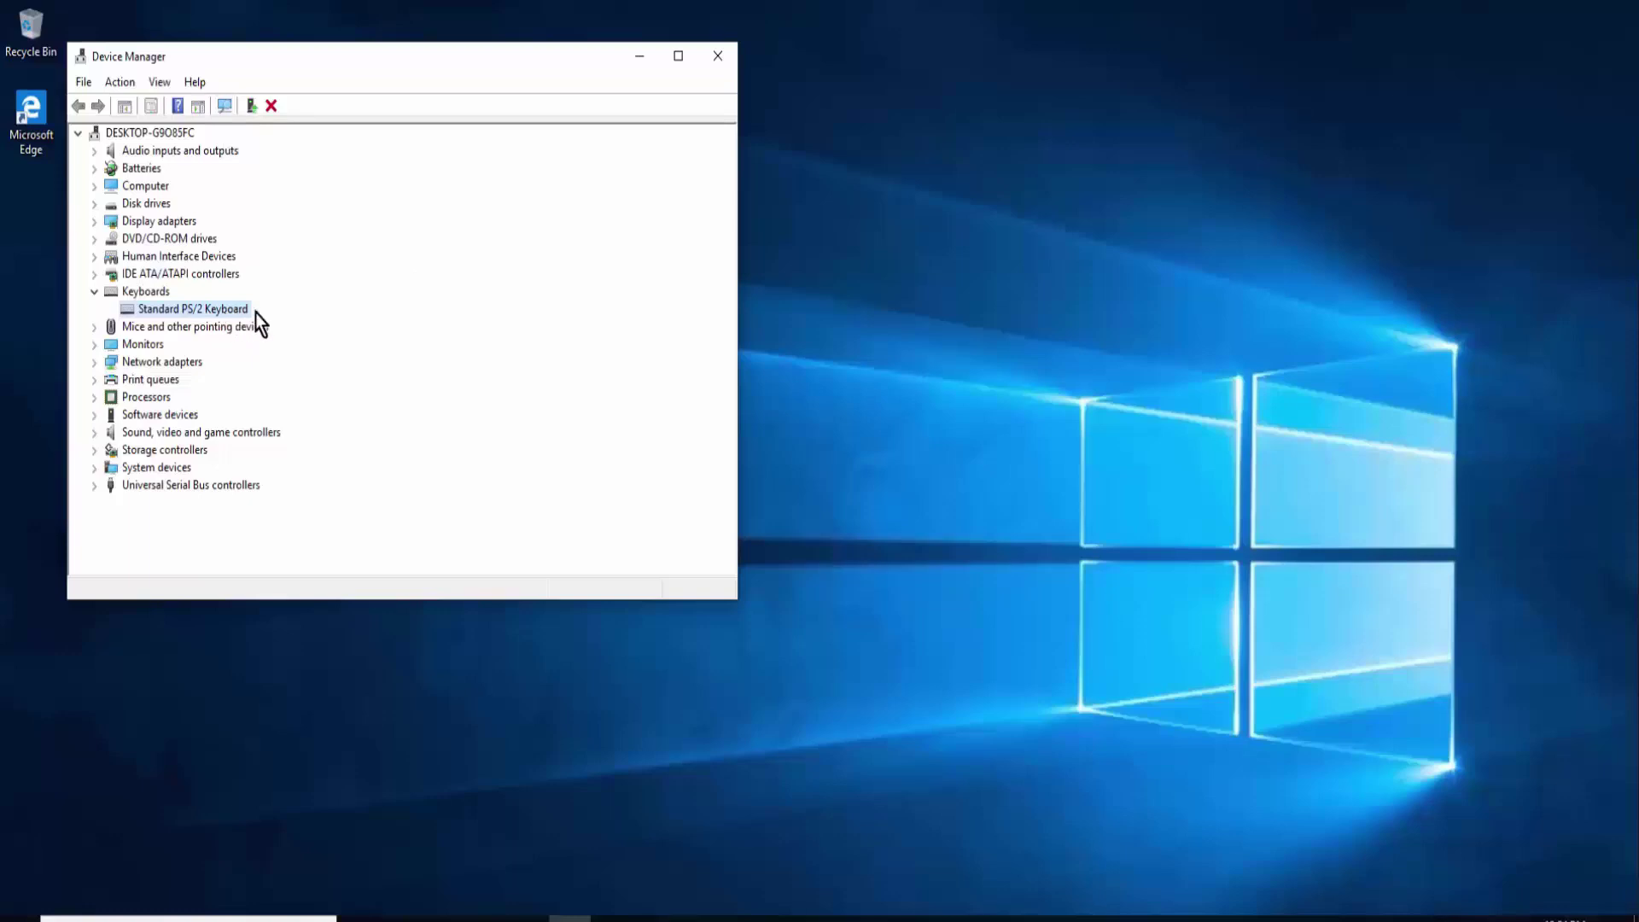
right_click(217, 314)
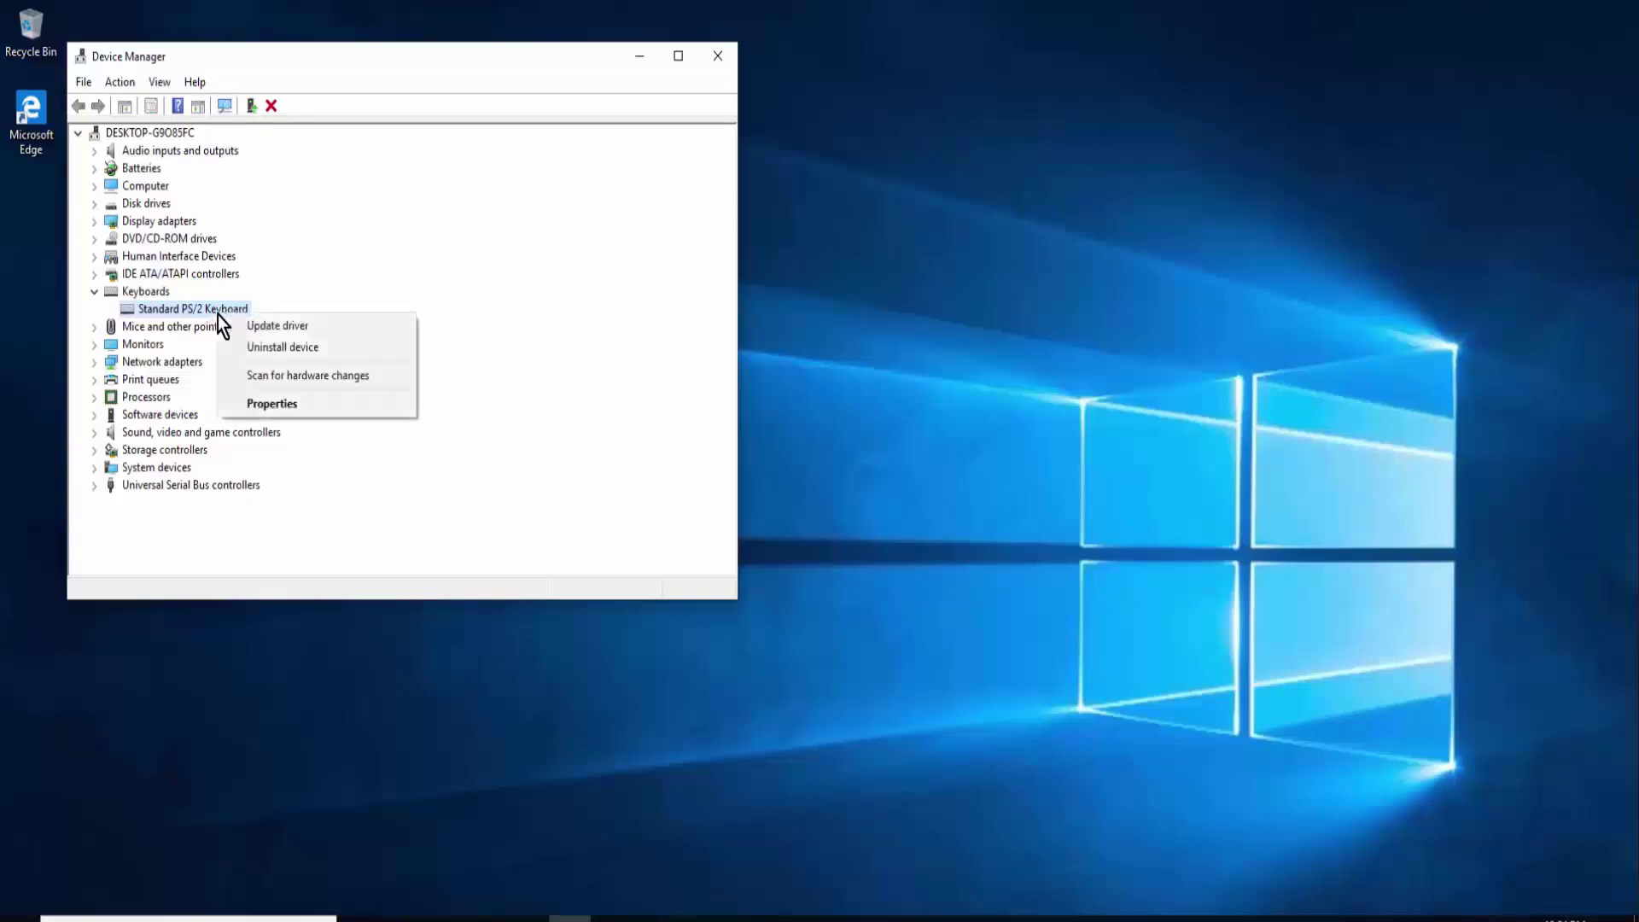
left_click(250, 325)
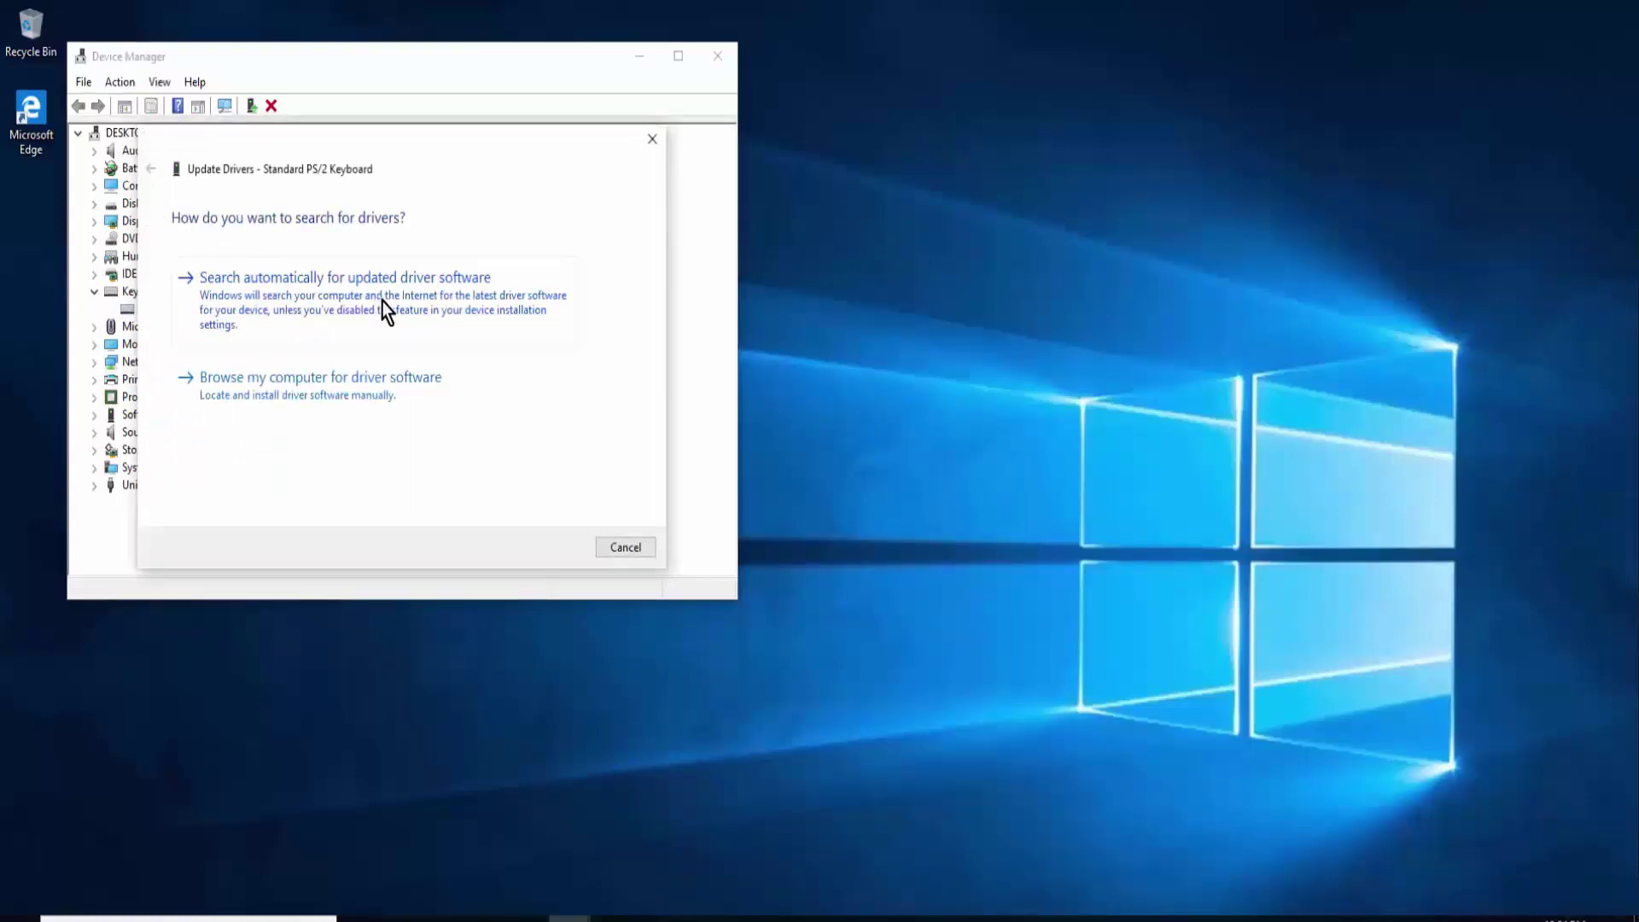
Browse for drivers, pick Standard PS/2 Keyboard from the compatible list, install it, and close the wizard.
left_click(253, 418)
left_click(274, 414)
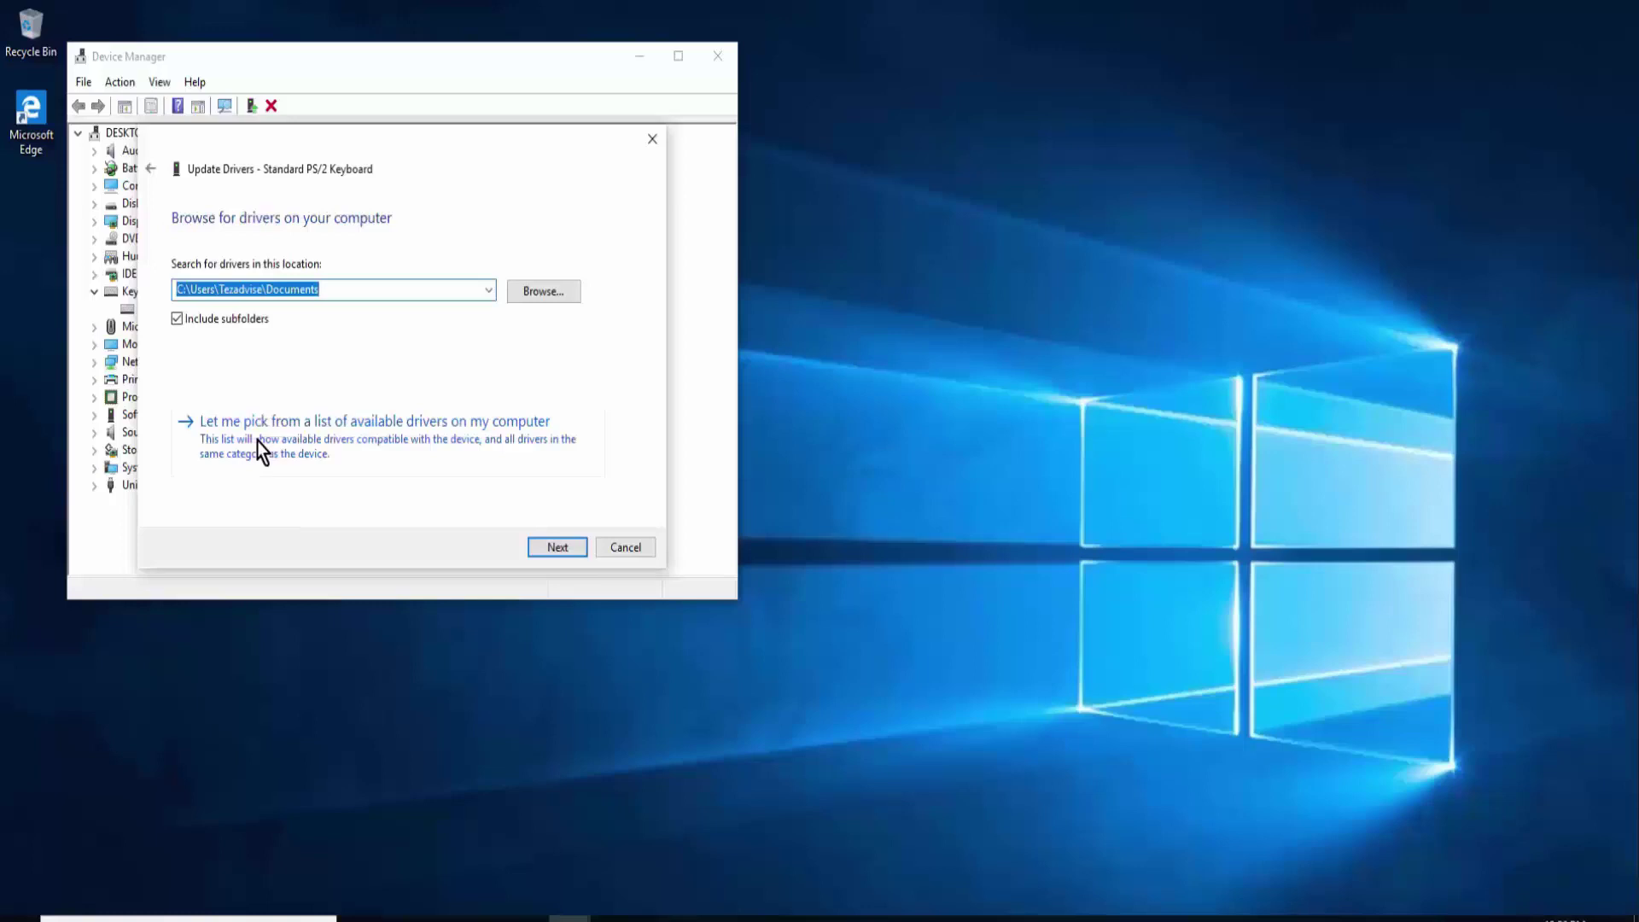
left_click(258, 441)
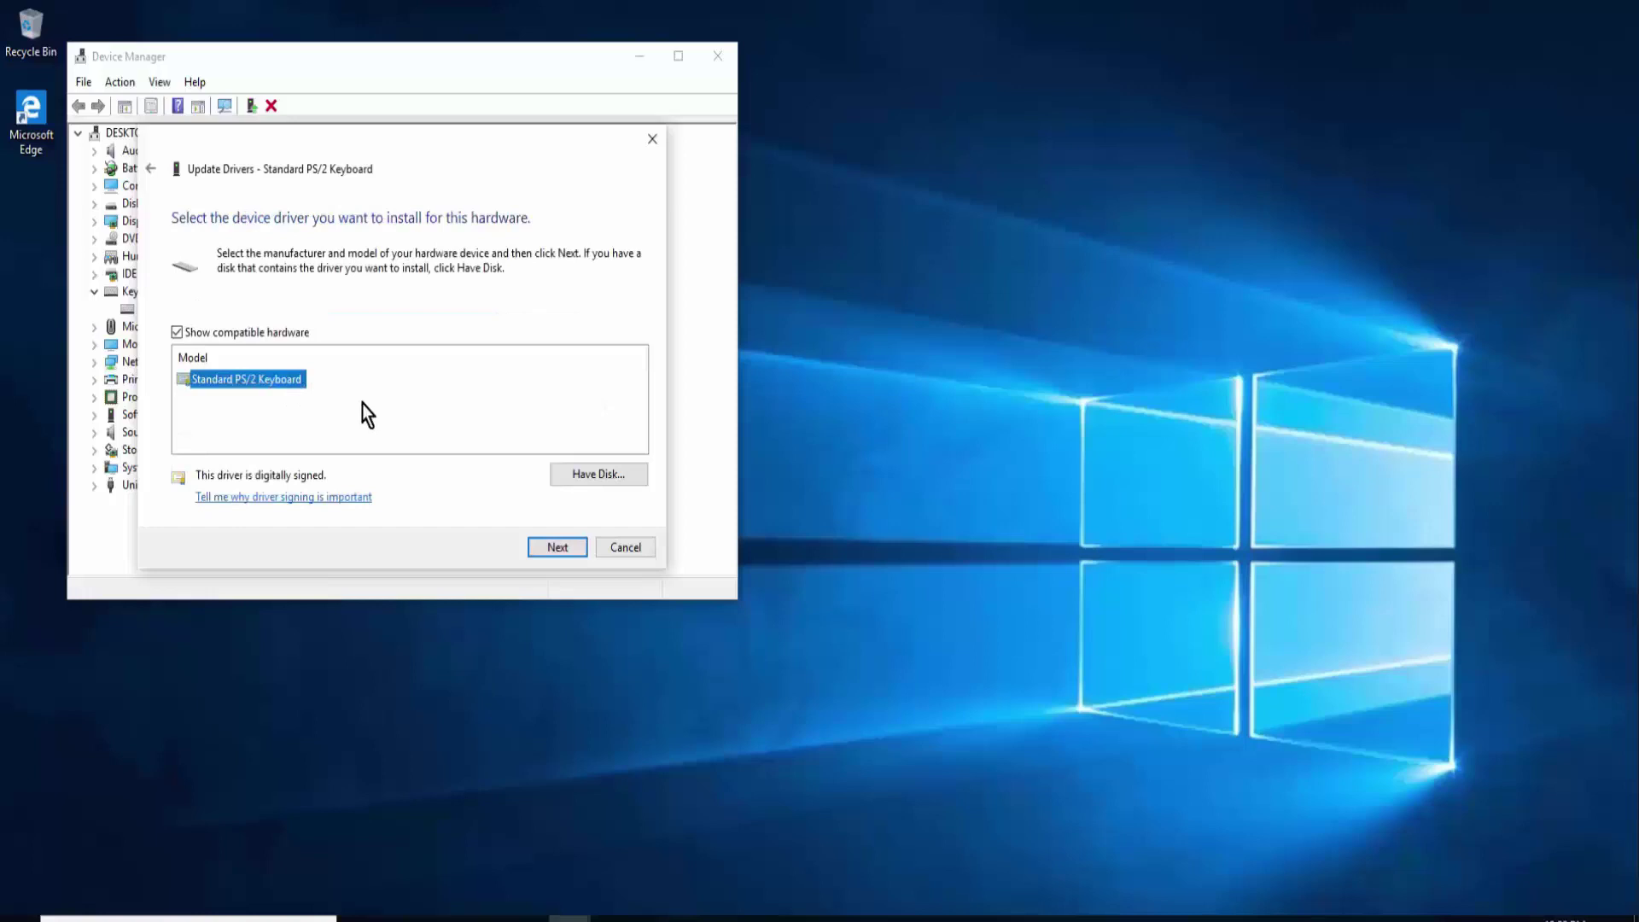
left_click(555, 551)
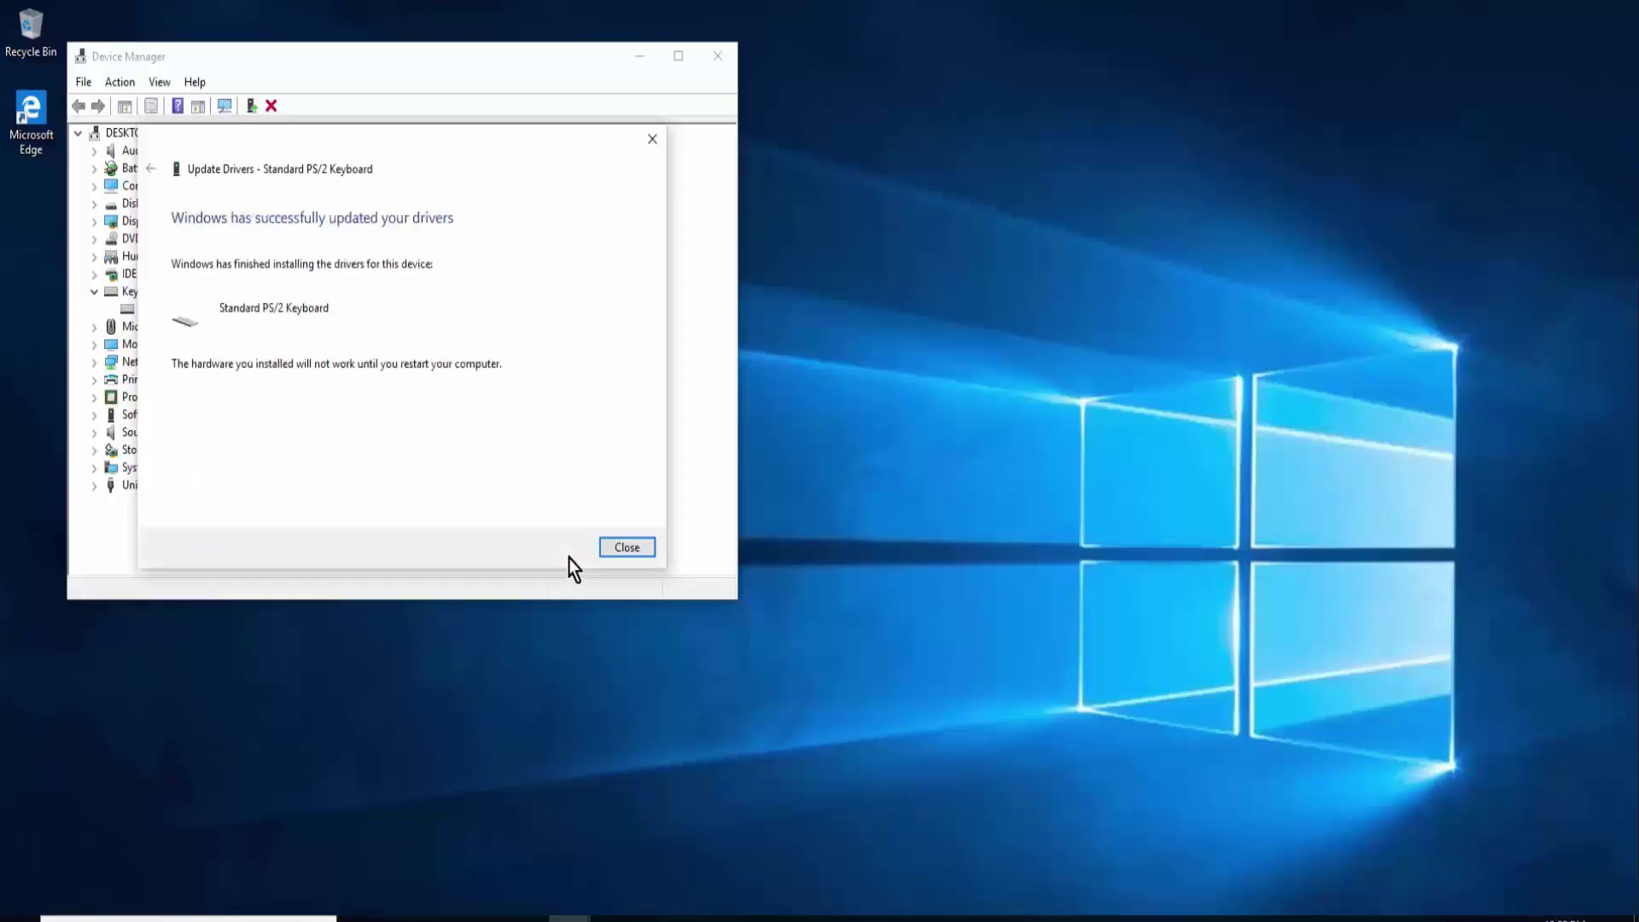
left_click(652, 551)
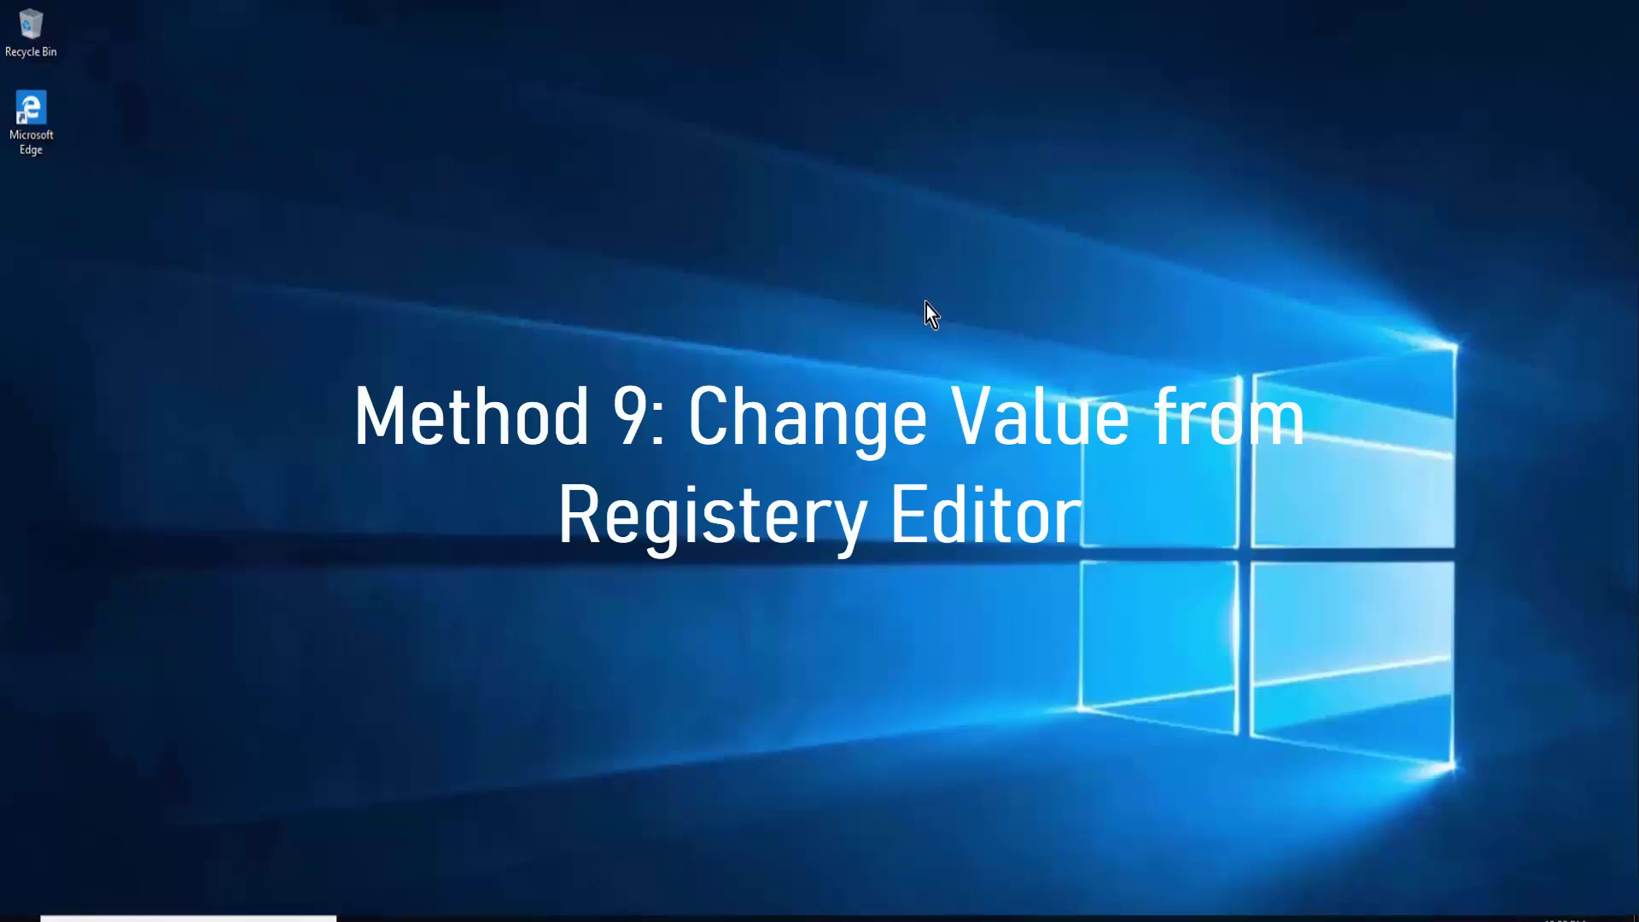
Reopen the On-Screen Keyboard with Ctrl+Win+O and use it to run regedit from the Run box.
key("ctrl+super+o")
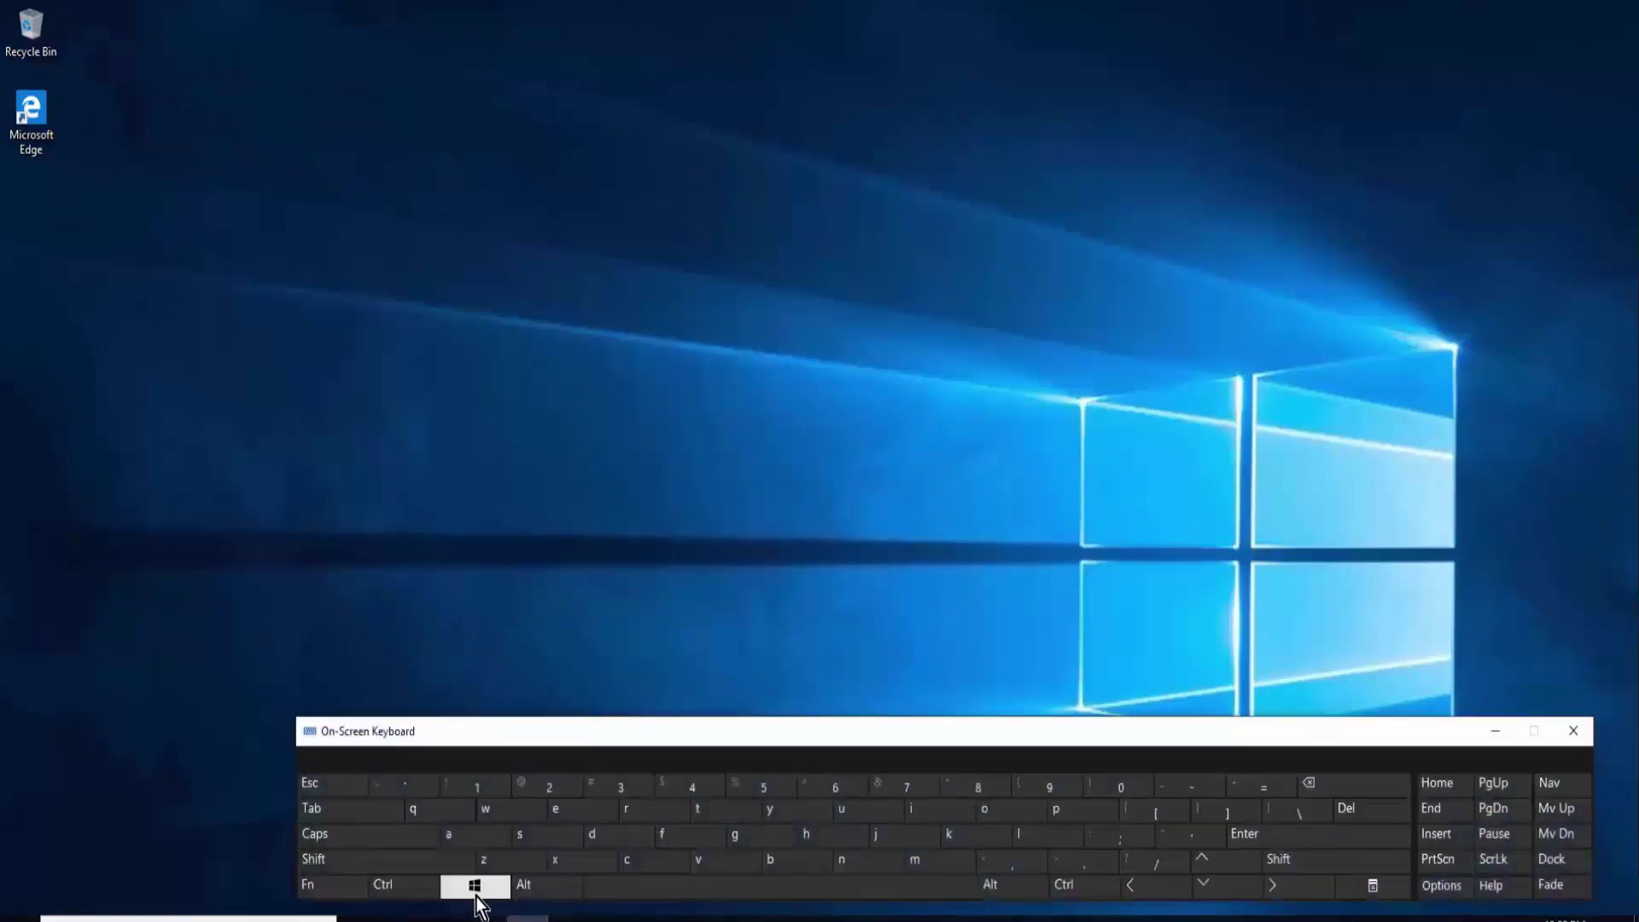
left_click(474, 885)
left_click(630, 811)
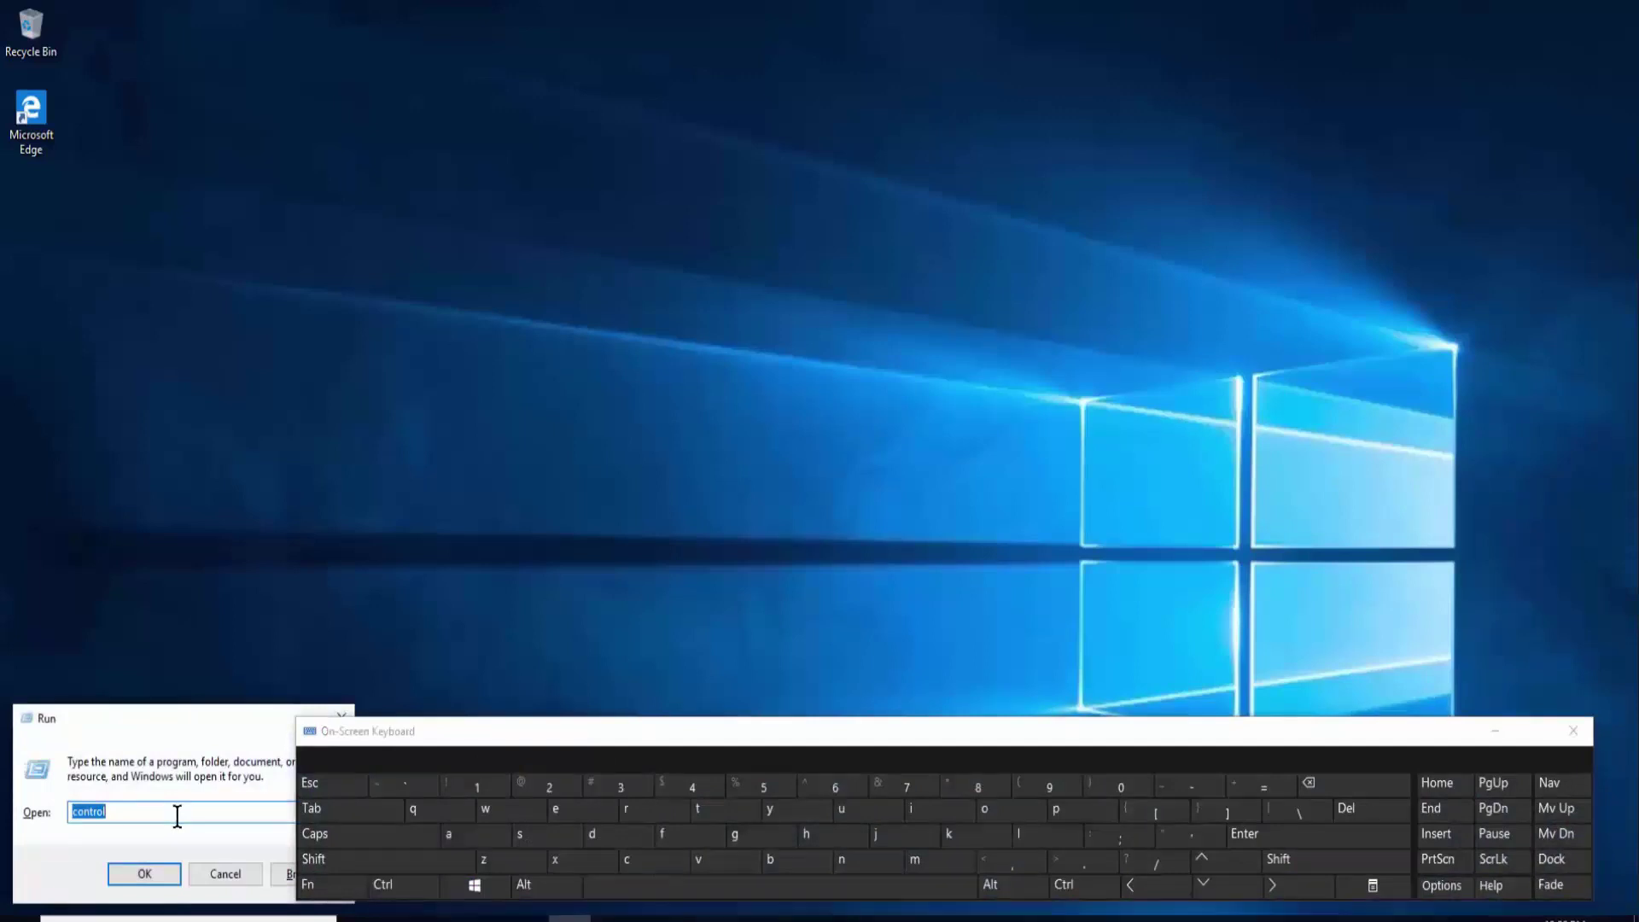
left_click(630, 810)
left_click(570, 816)
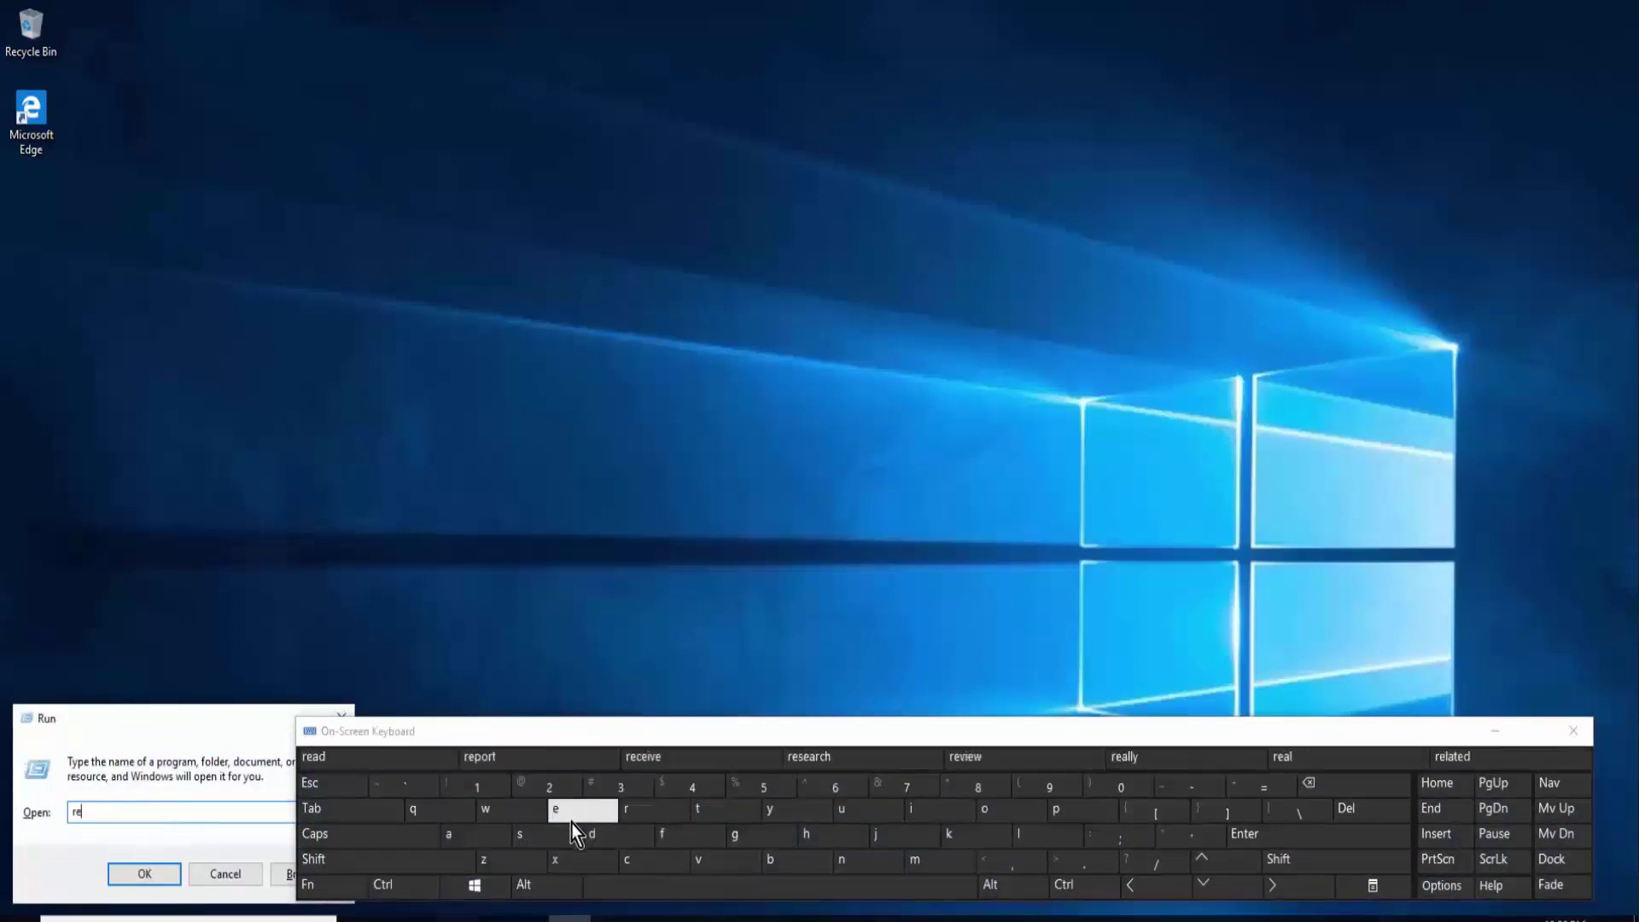
left_click(723, 841)
left_click(565, 812)
left_click(591, 834)
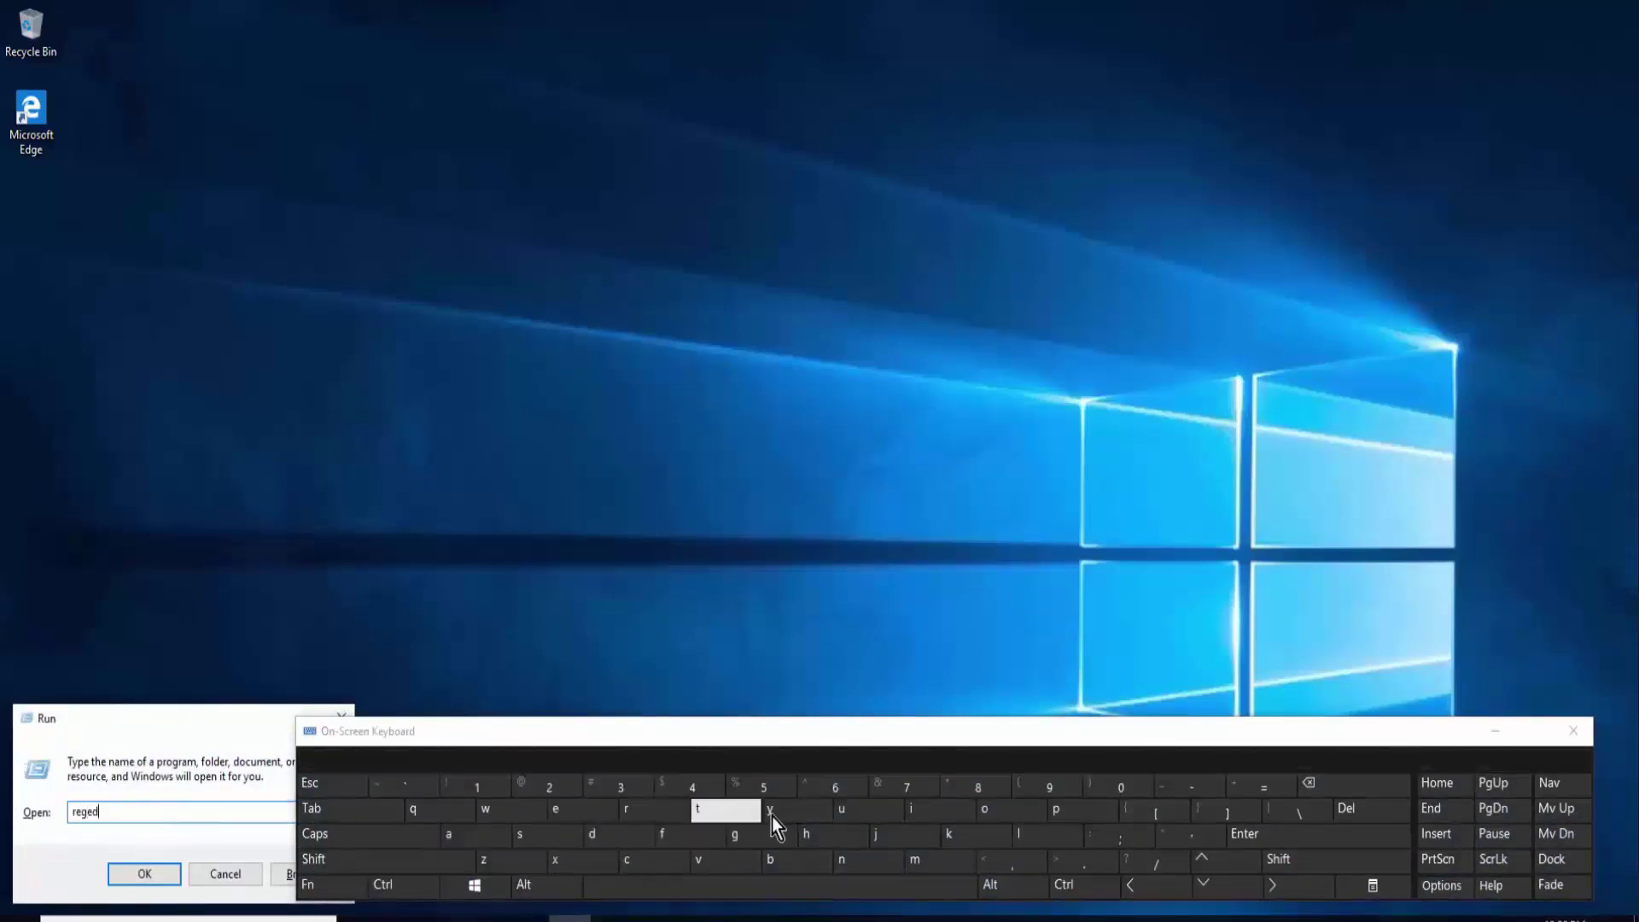
left_click(929, 807)
left_click(708, 811)
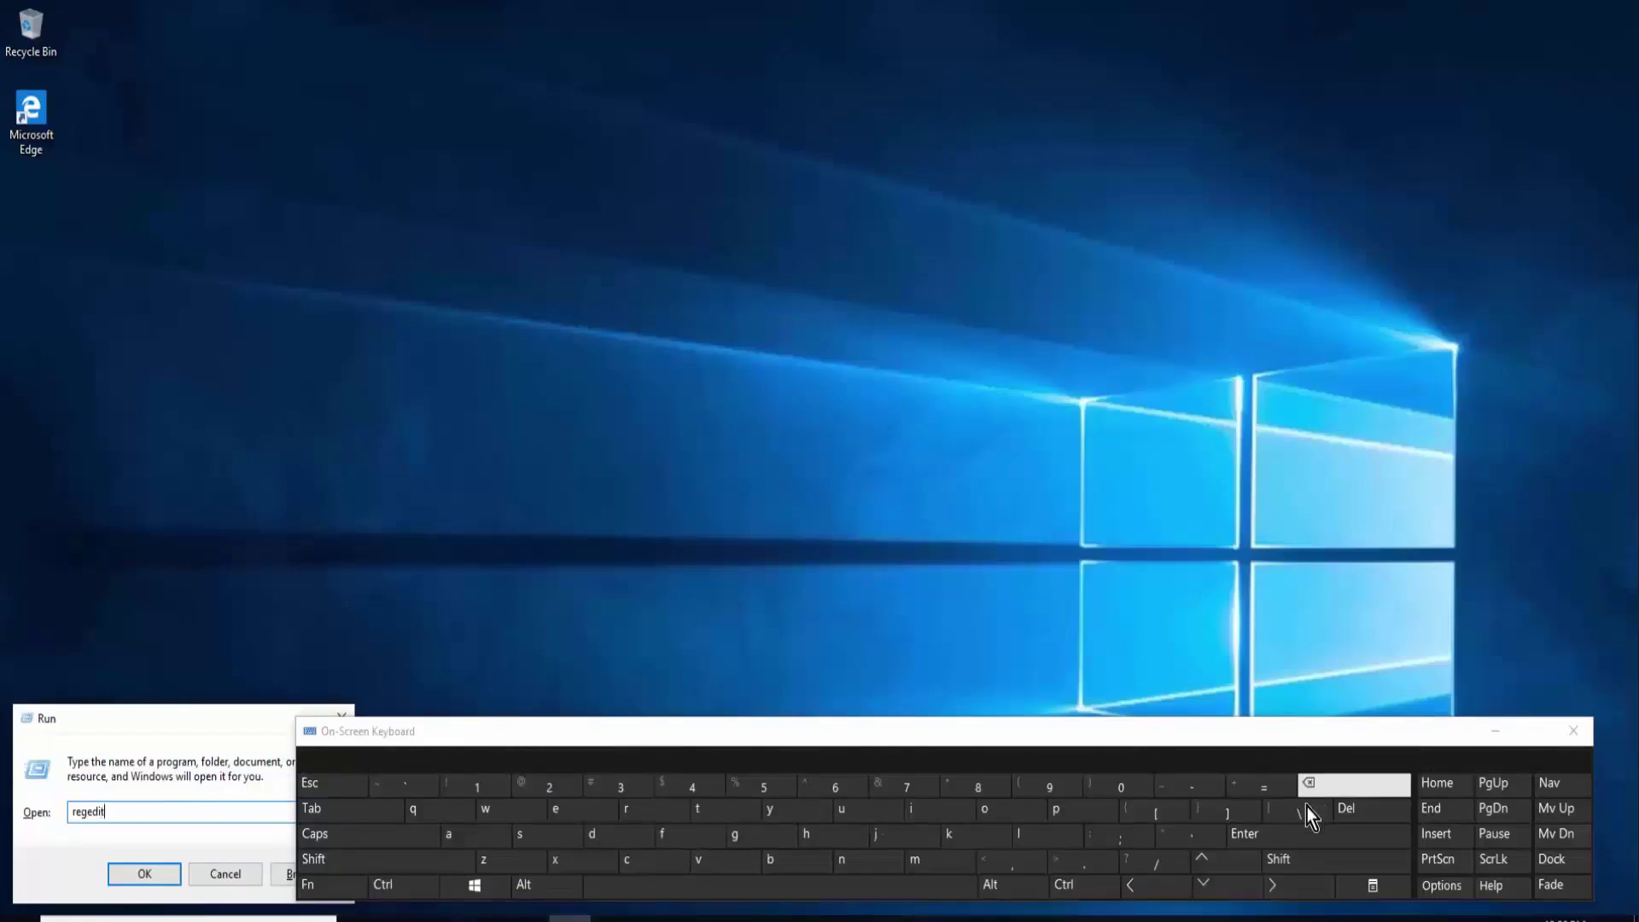
left_click(1360, 830)
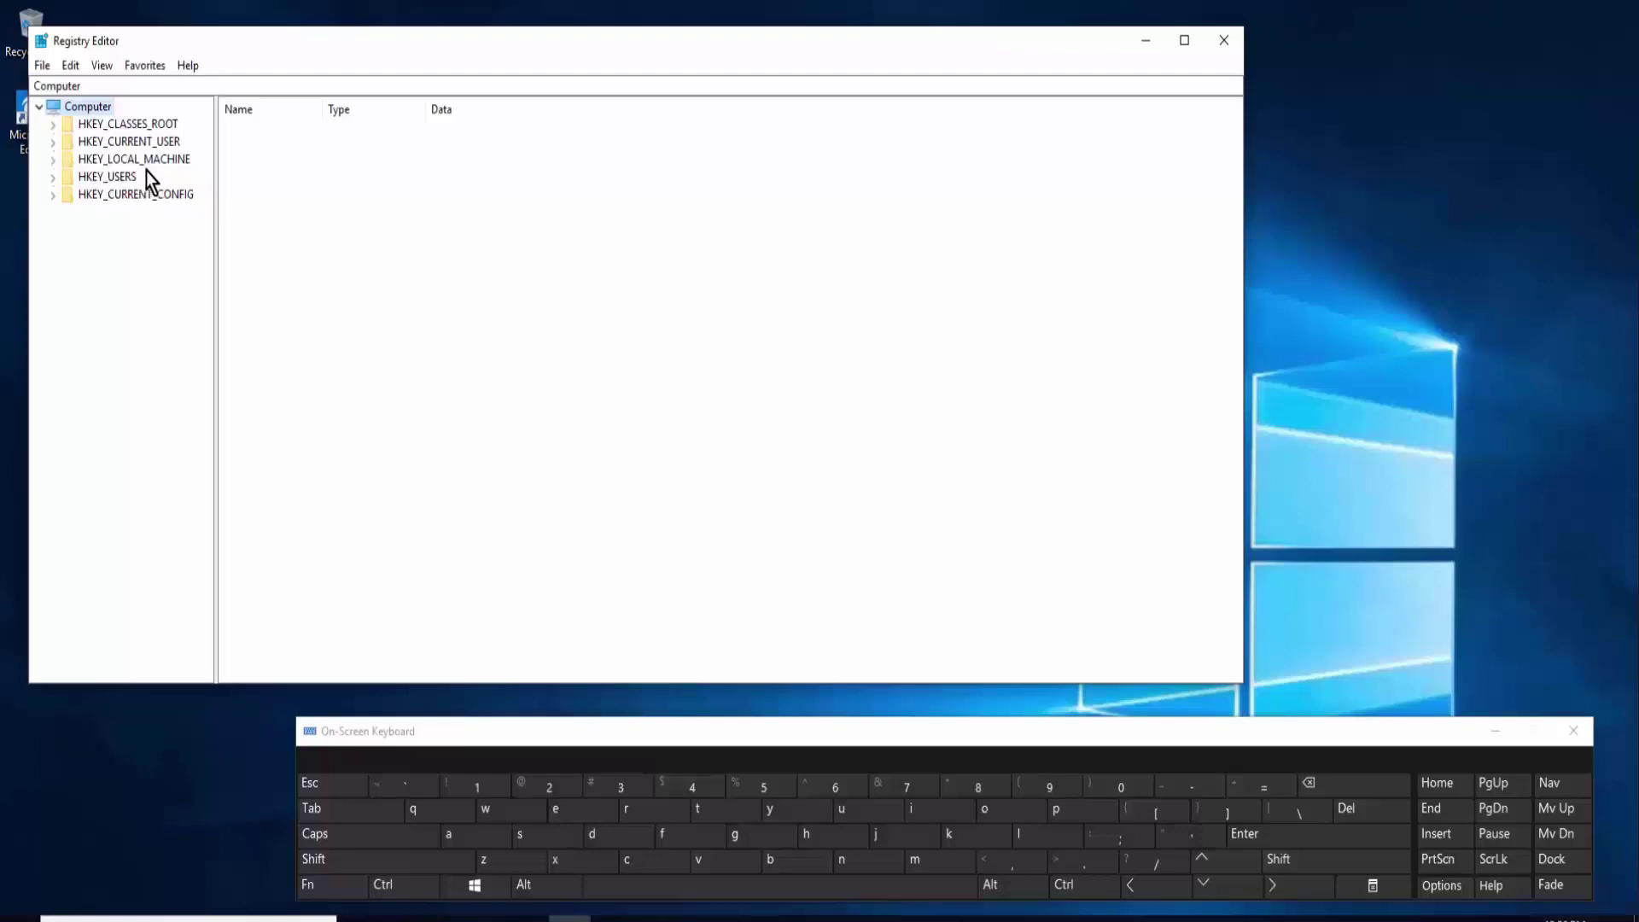
Navigate to HKLM\SYSTEM\CurrentControlSet\Services\i8042prt in Registry Editor.
double_click(121, 162)
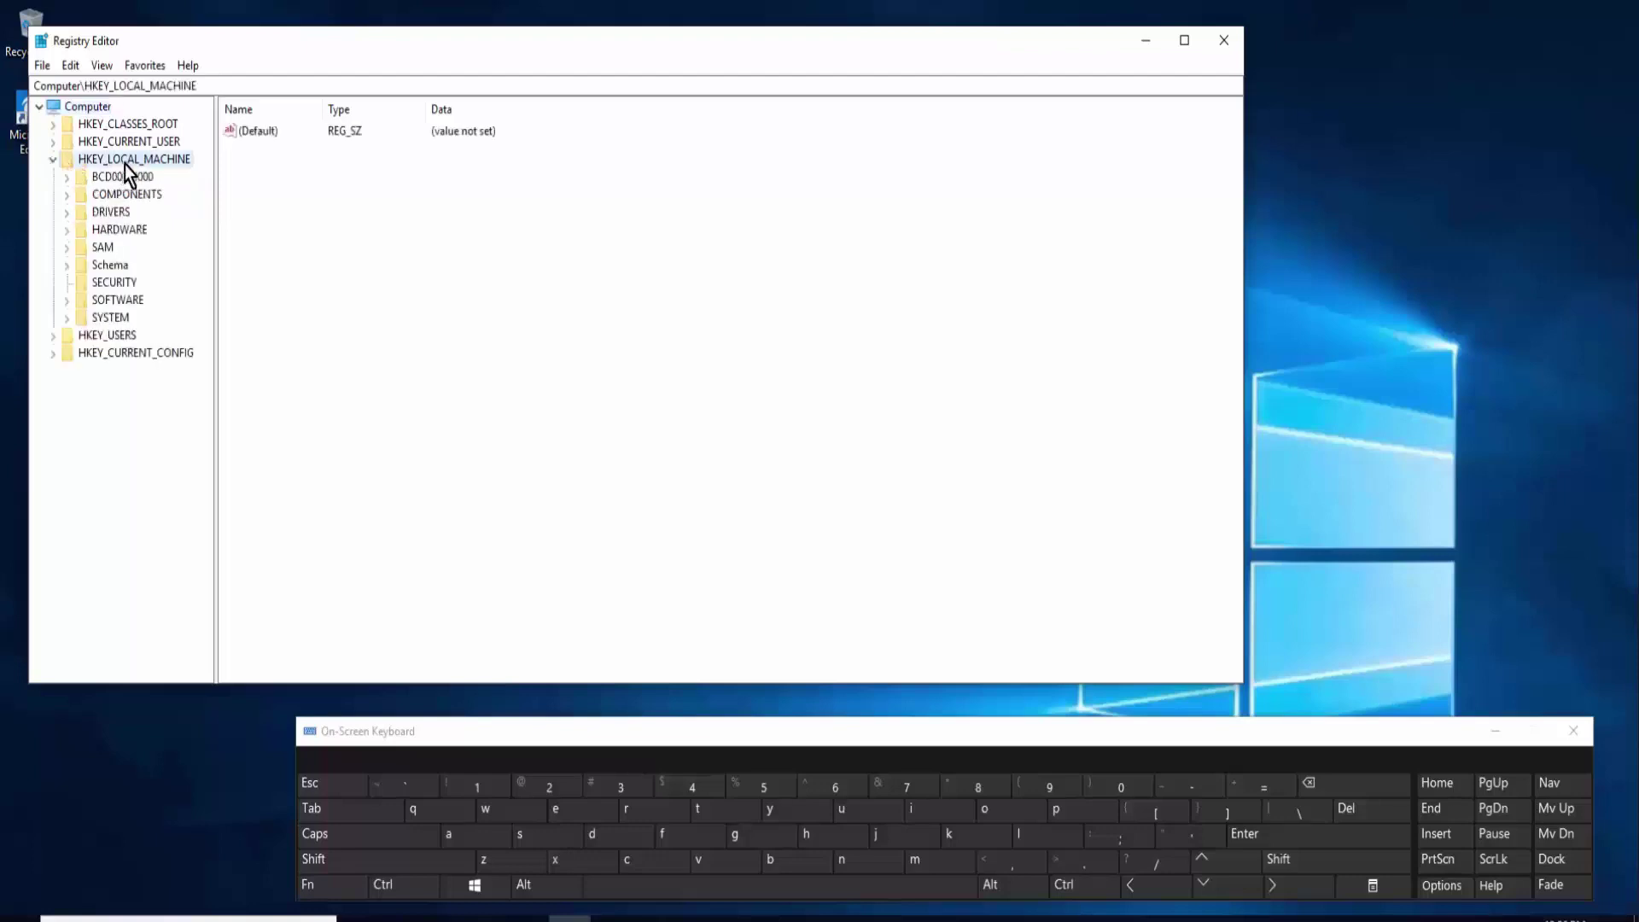
double_click(111, 318)
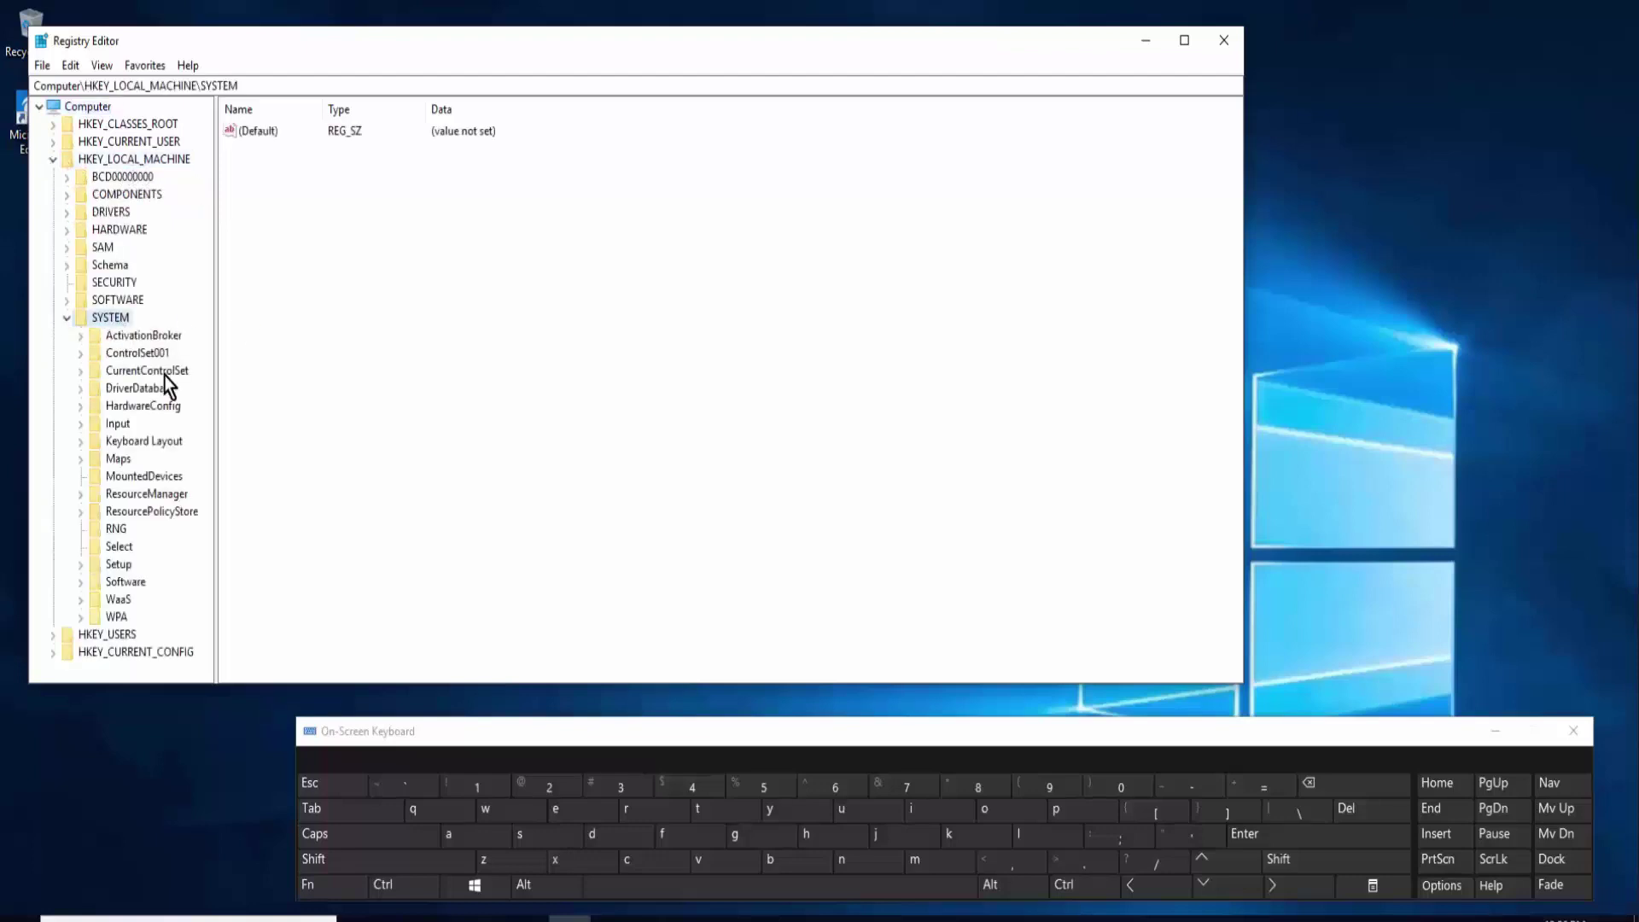
double_click(170, 373)
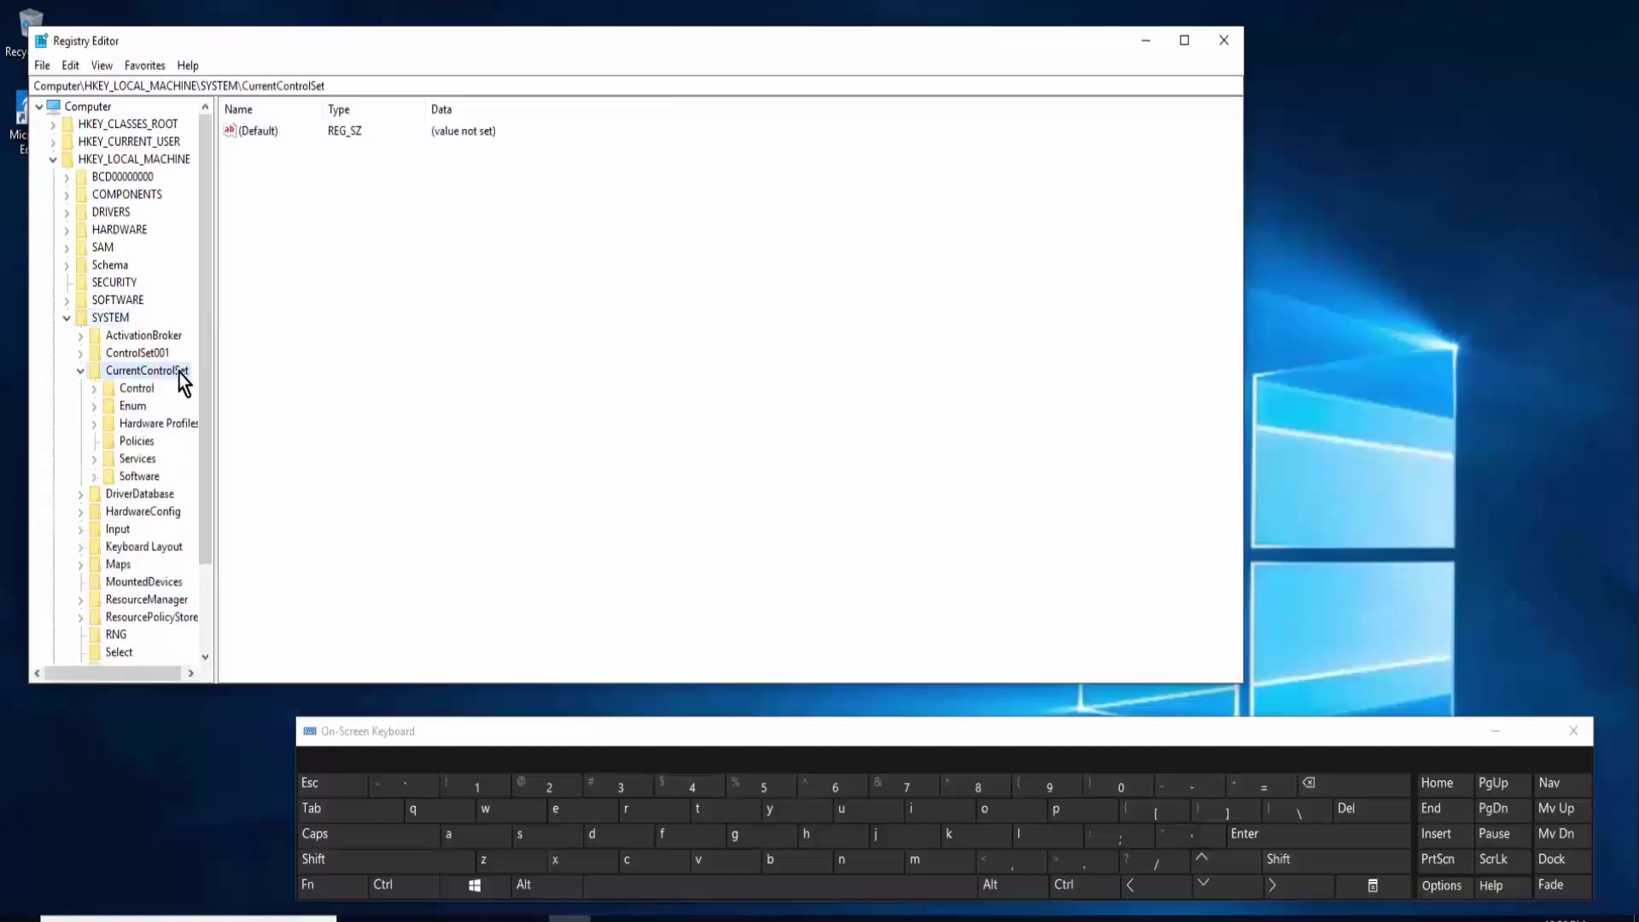
scroll(150, 384, "down", 1)
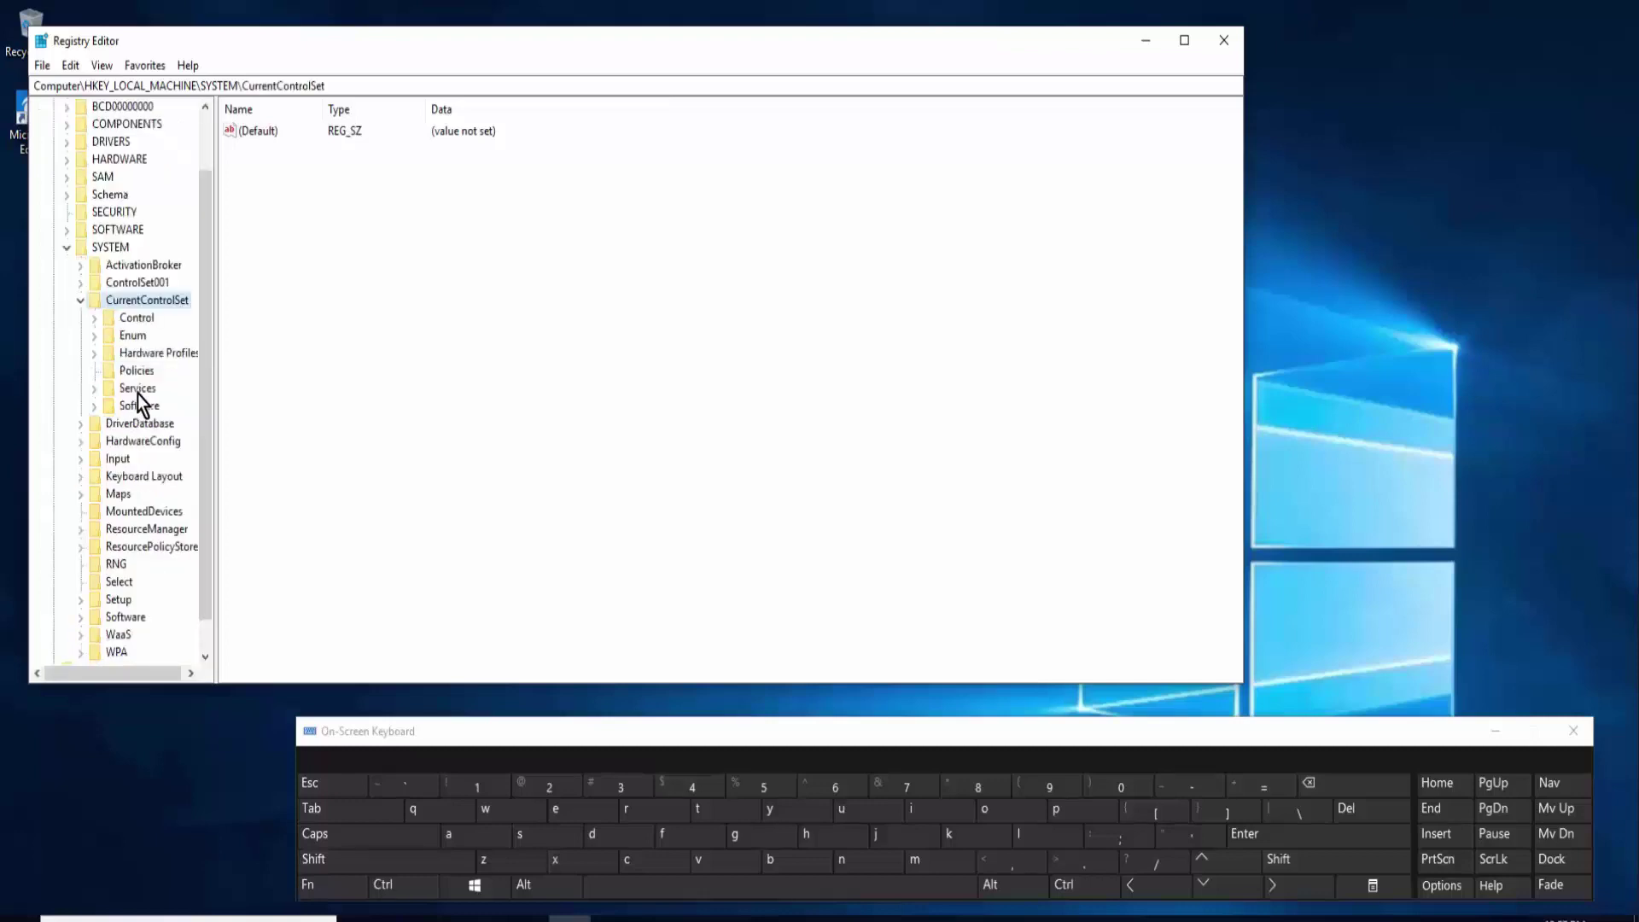
double_click(137, 393)
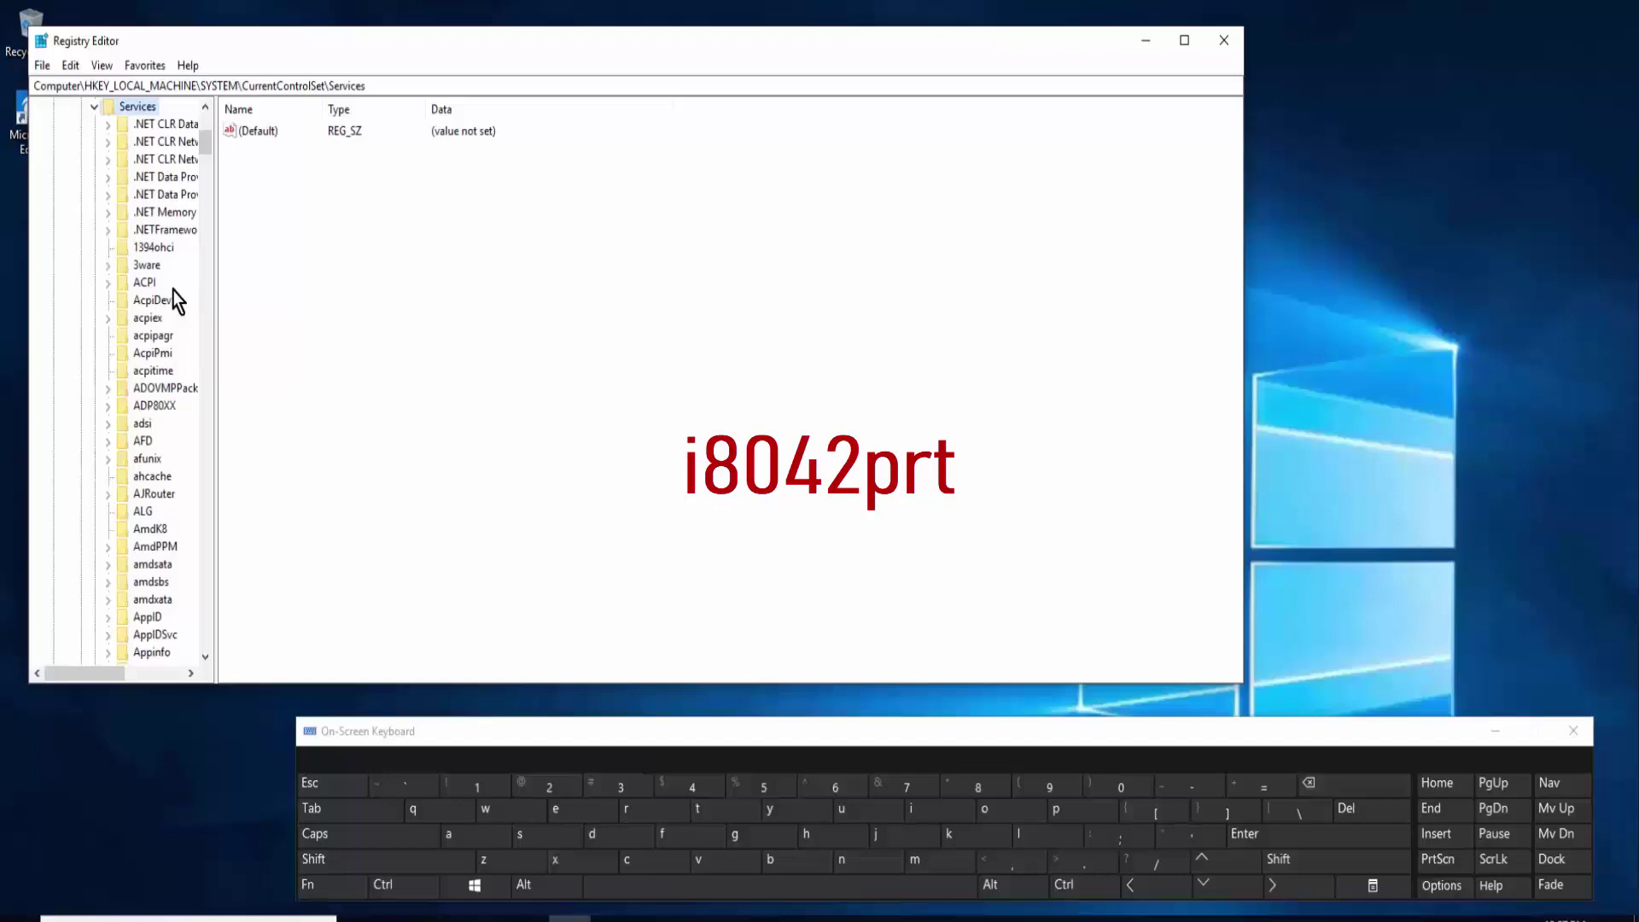
left_click(151, 616)
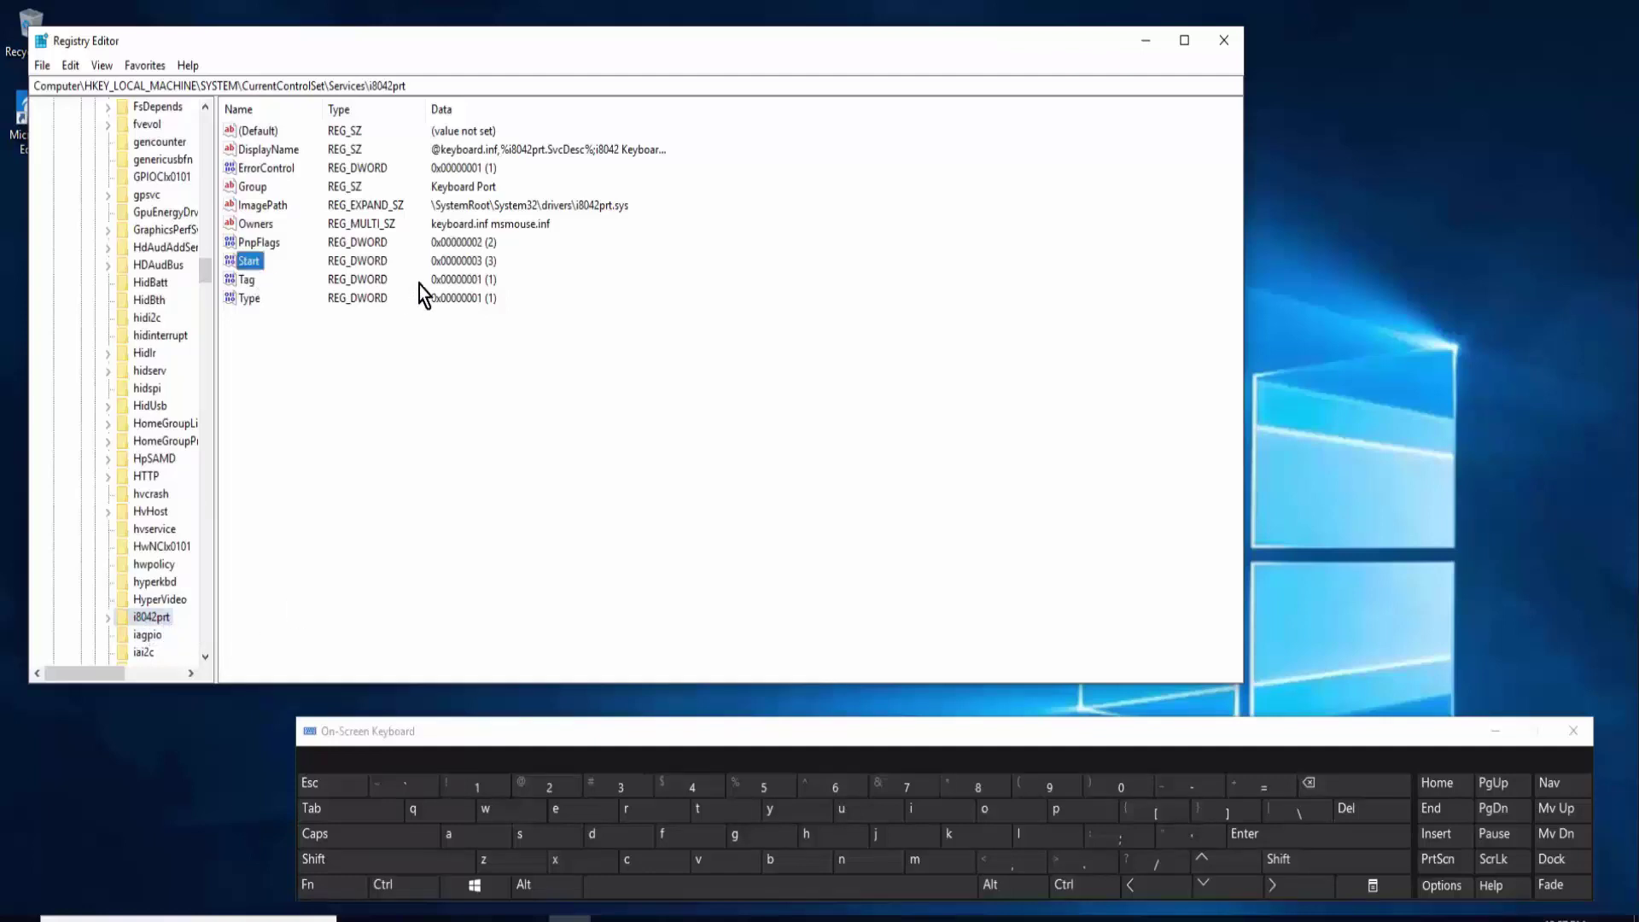
Confirm the i8042prt Start value stays at 3, then close Registry Editor.
double_click(253, 269)
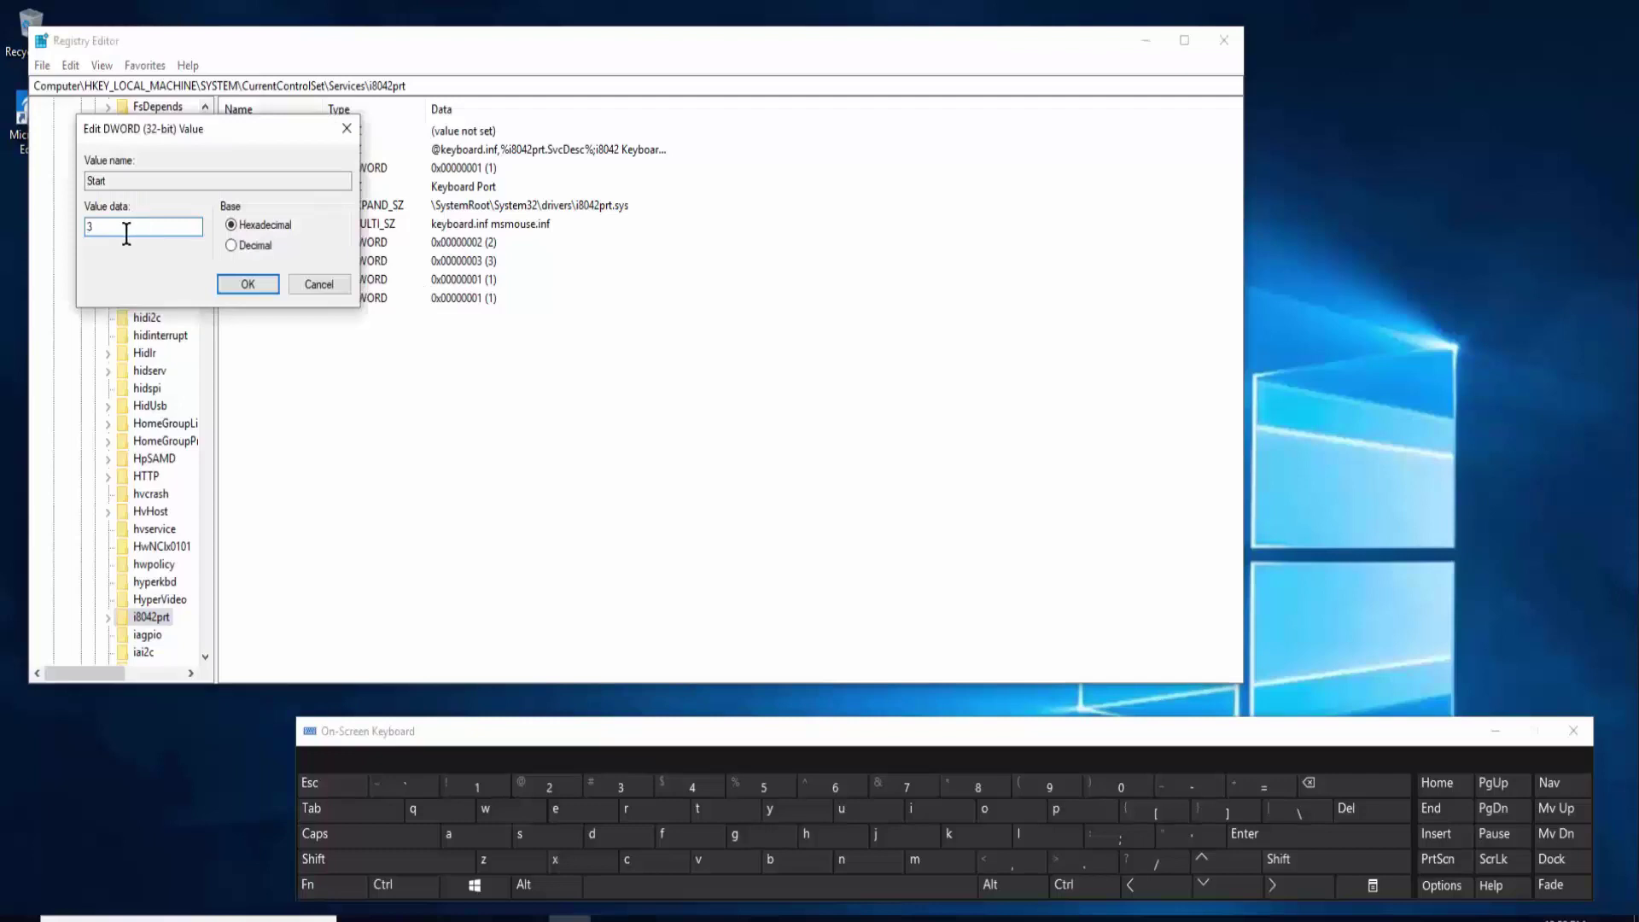
left_click(303, 288)
left_click(1223, 43)
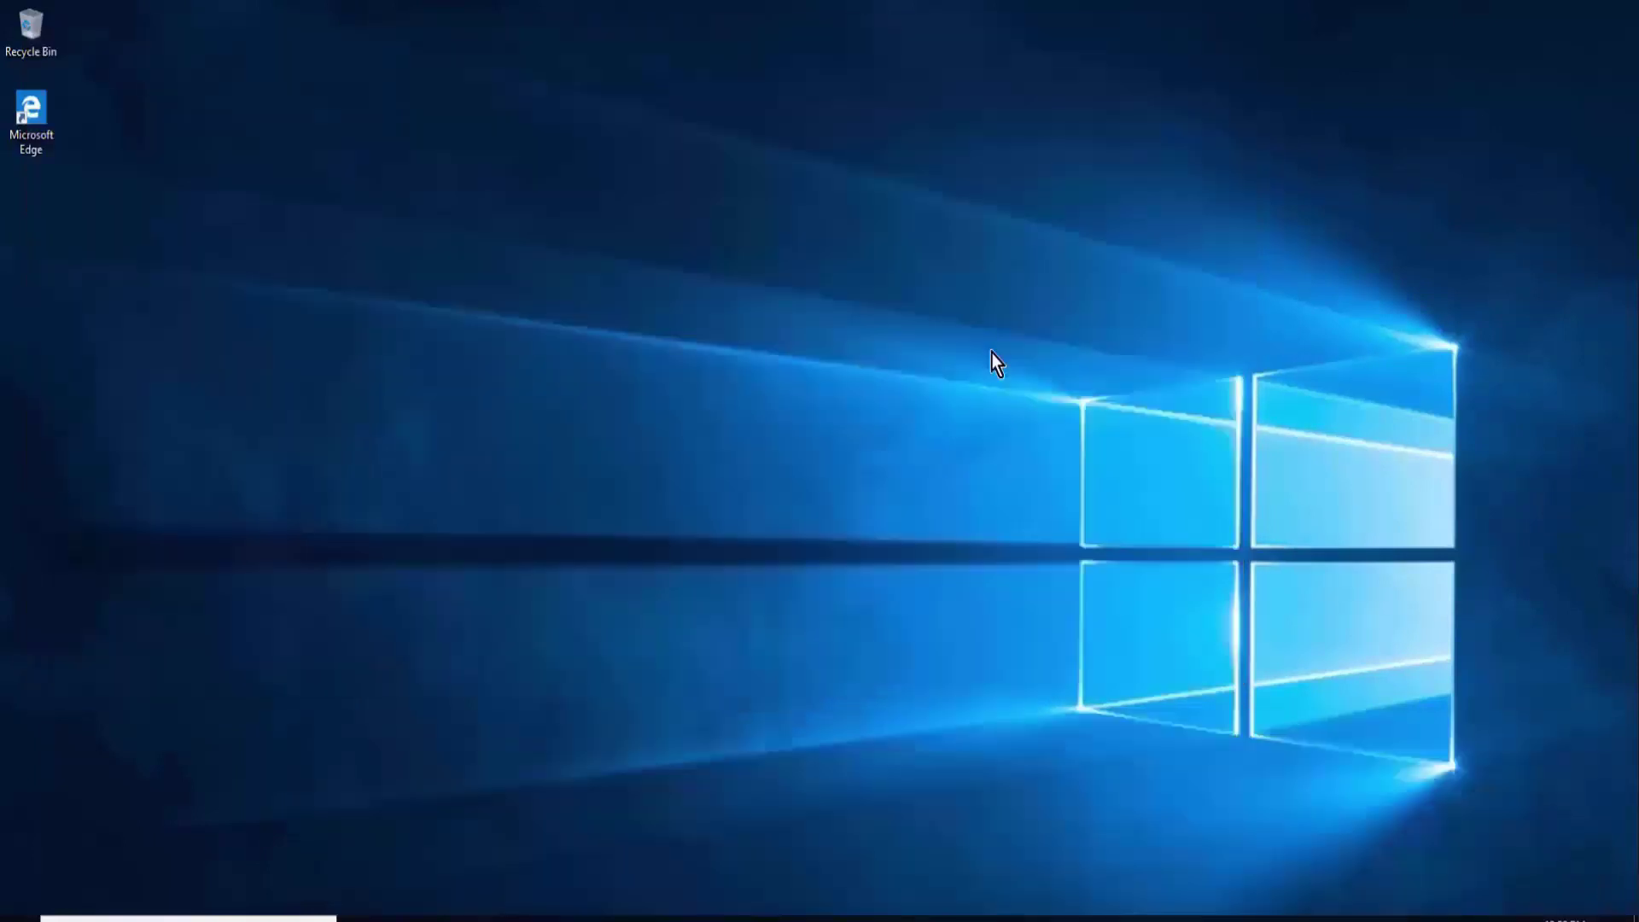